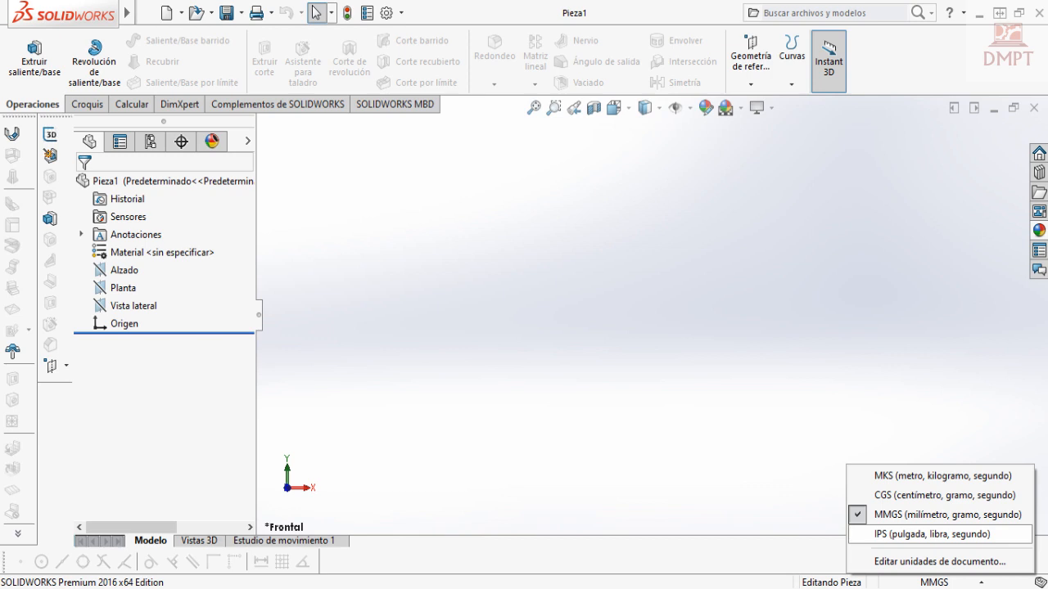
Set the document units to IPS (inch, pound, second) and start a sketch on the Planta plane.
left_click(931, 534)
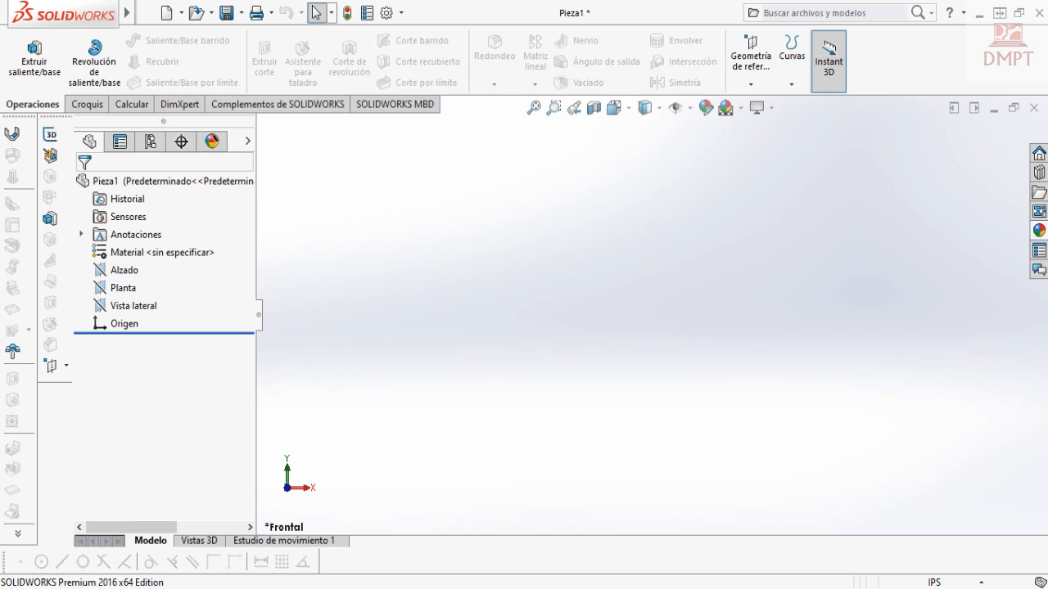
left_click(86, 104)
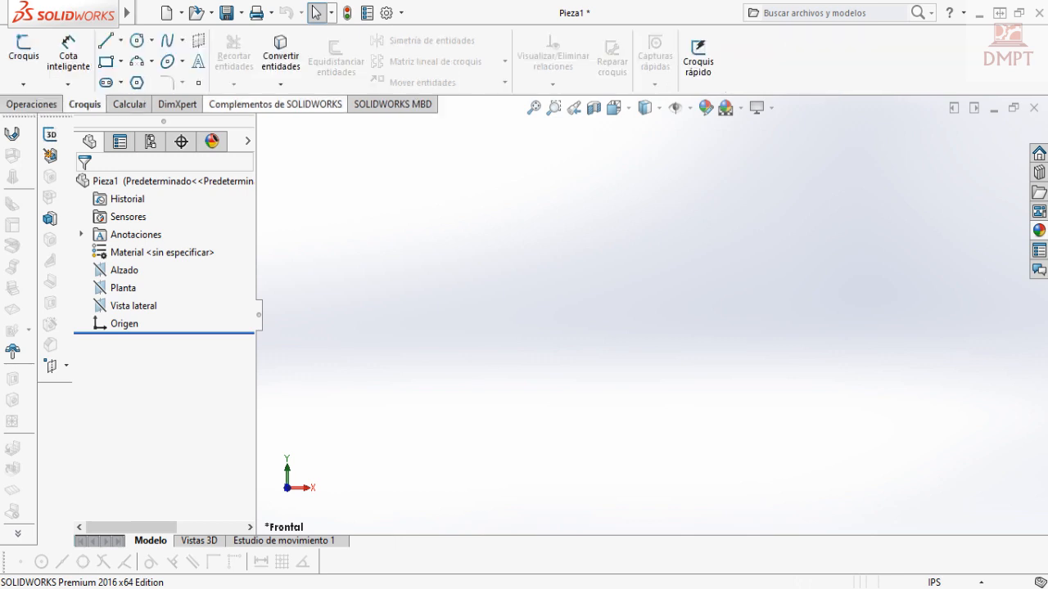
left_click(614, 107)
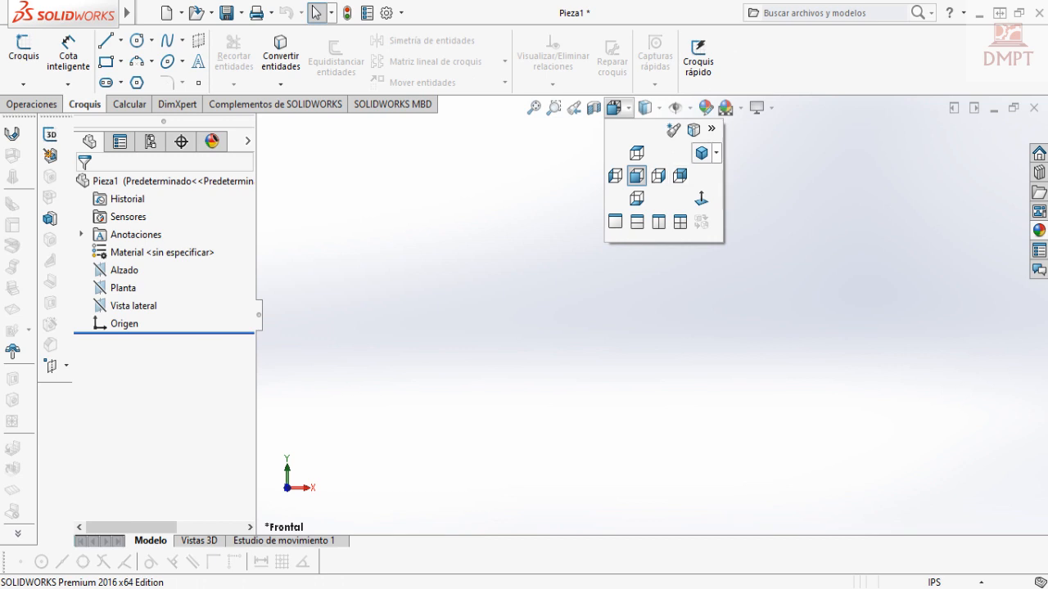
left_click(636, 175)
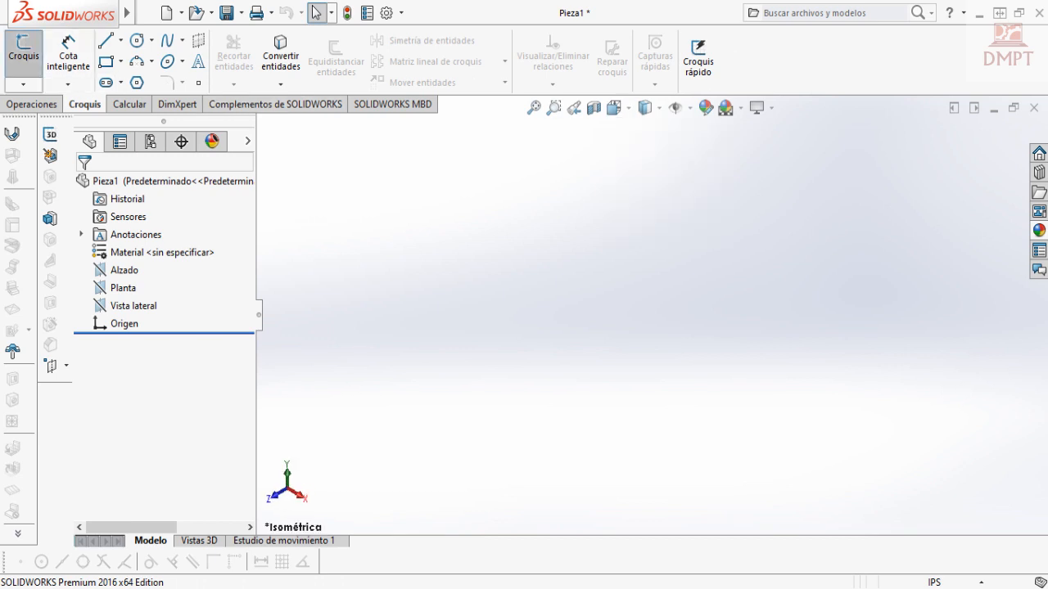
left_click(23, 48)
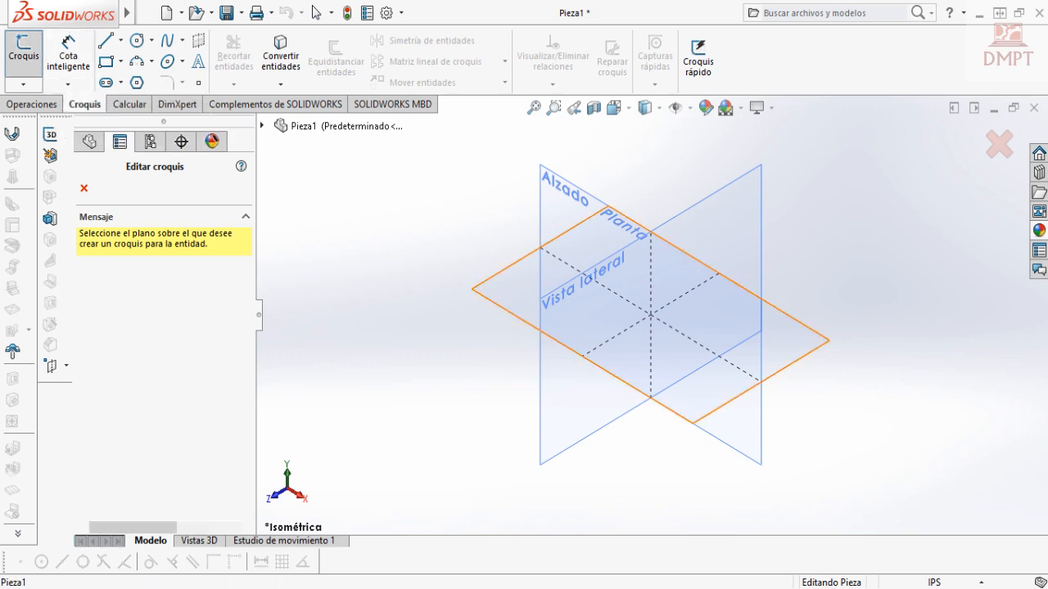
left_click(786, 344)
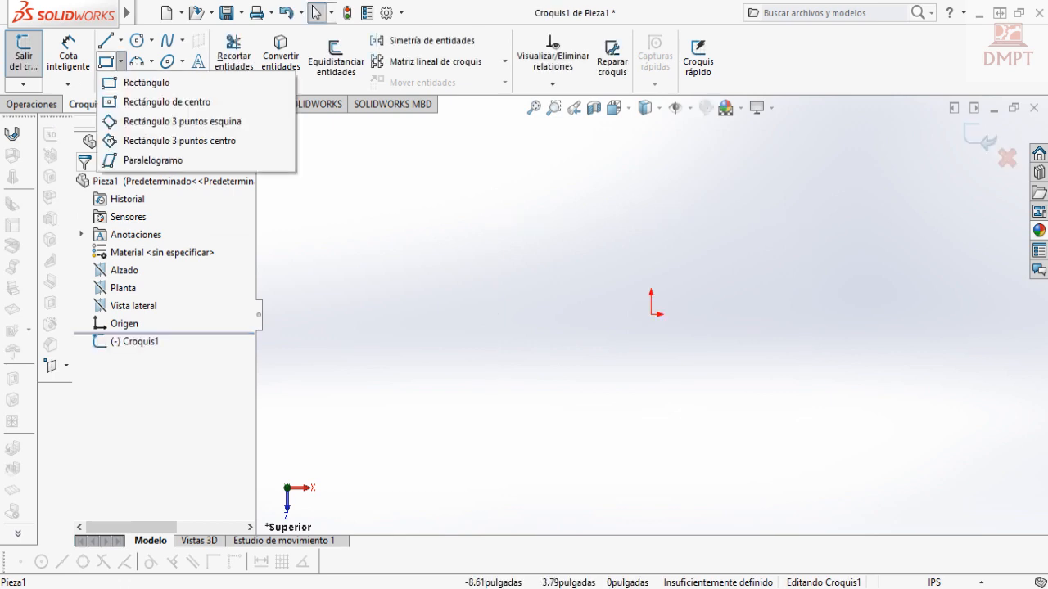
Sketch a center rectangle about 4.99 in wide, centered on the origin.
left_click(121, 61)
left_click(164, 101)
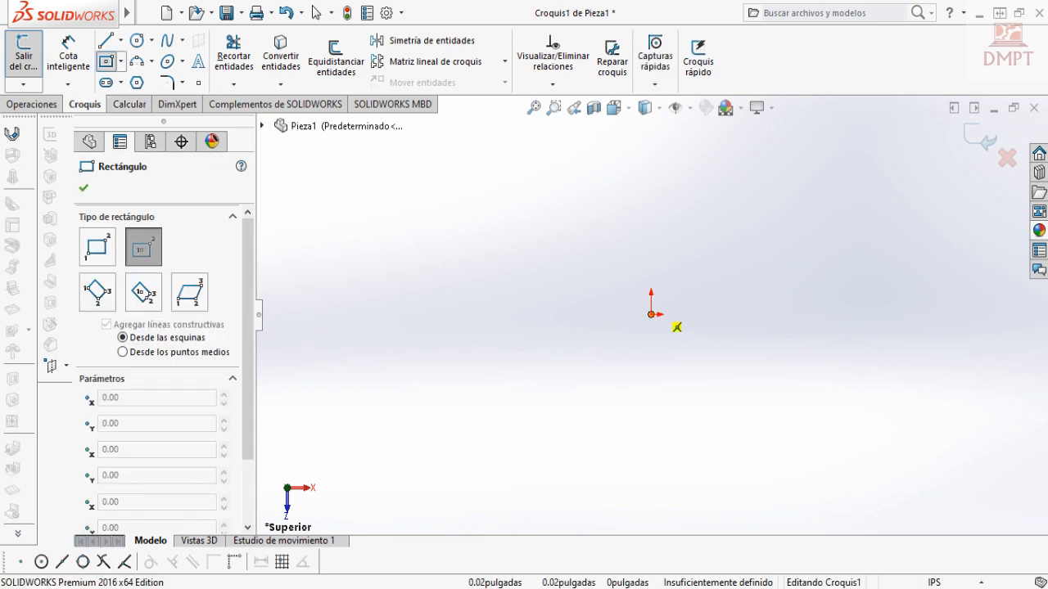
left_click_drag(651, 313, 762, 234)
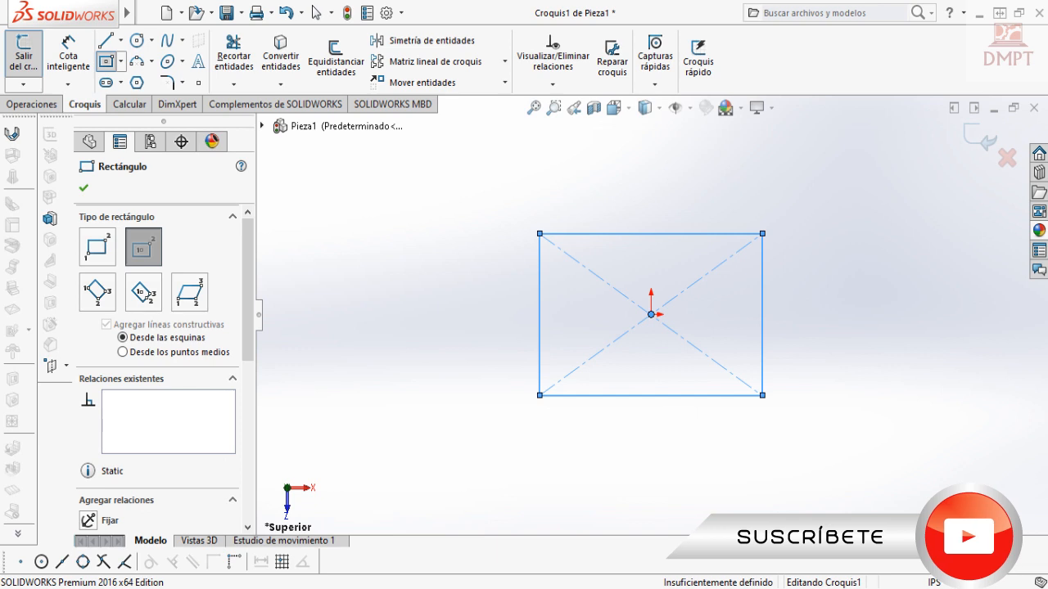
key("Escape")
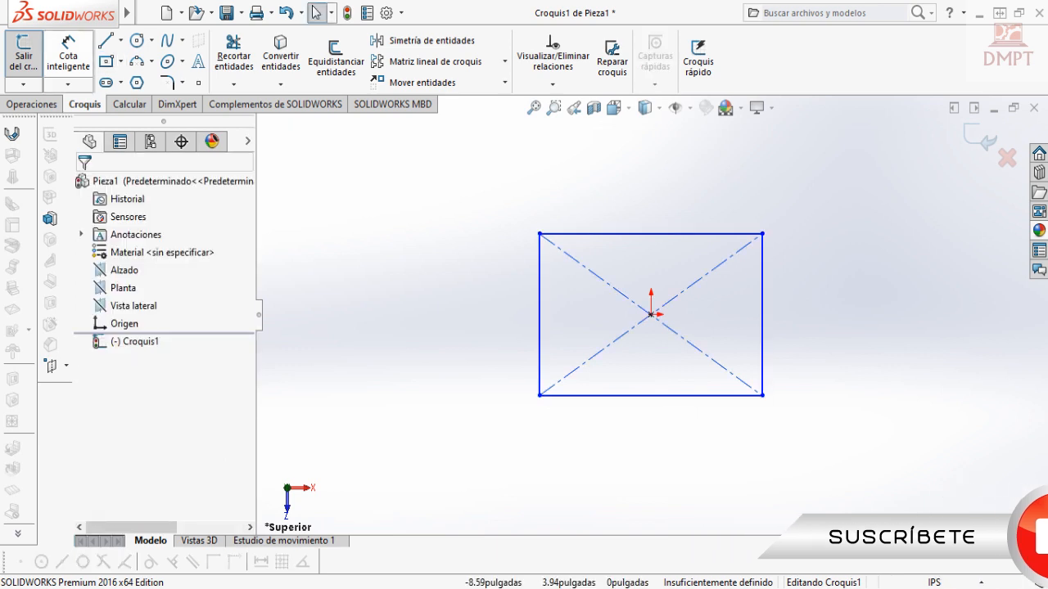
Dimension the rectangle to 3.78 in horizontally and 2.24 in vertically, and exit the sketch.
left_click(68, 56)
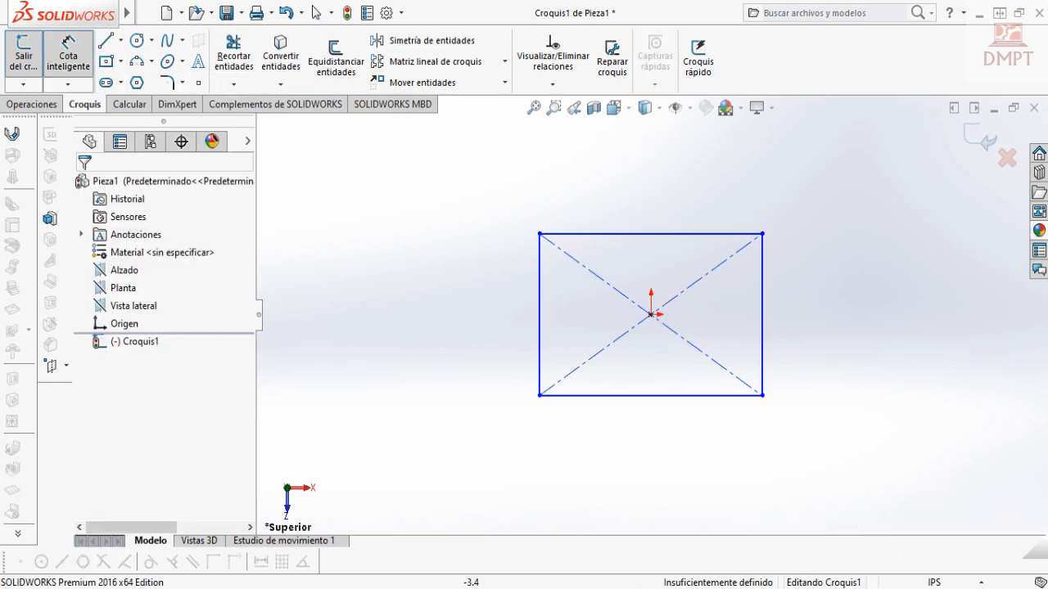
left_click(650, 395)
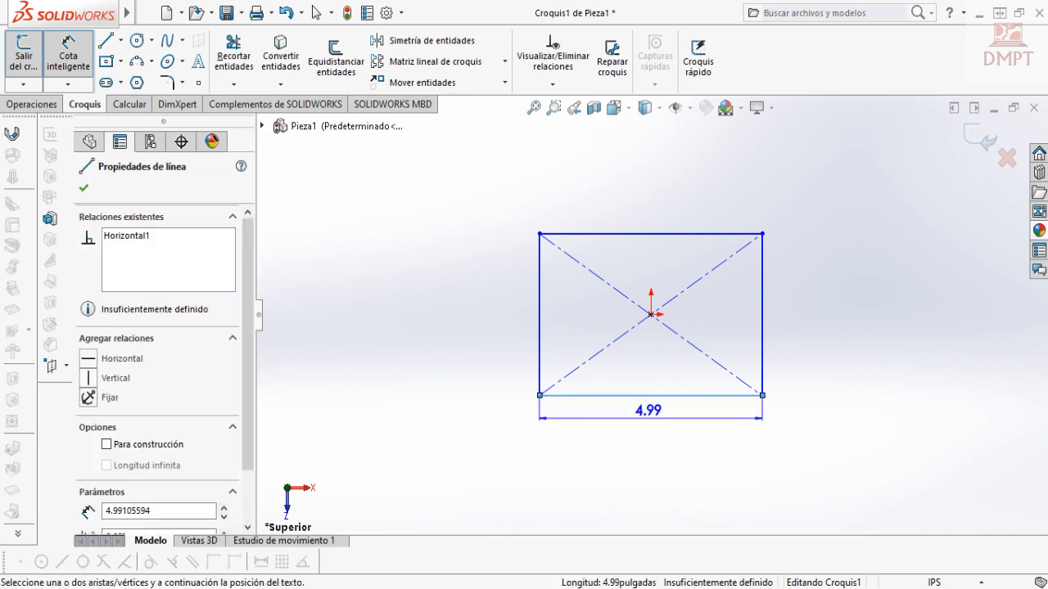
left_click(649, 412)
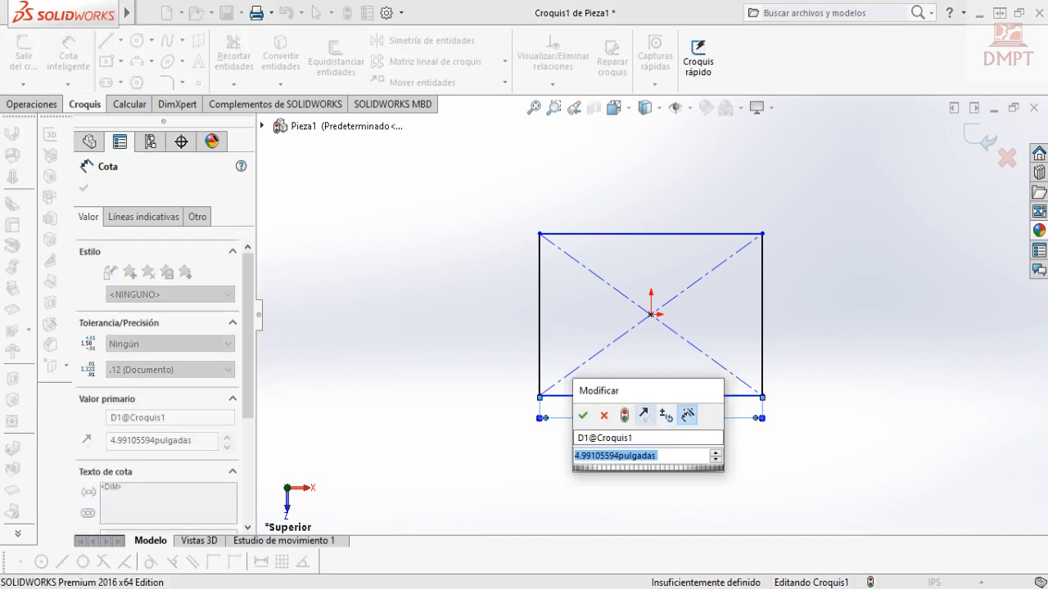
type("3.78")
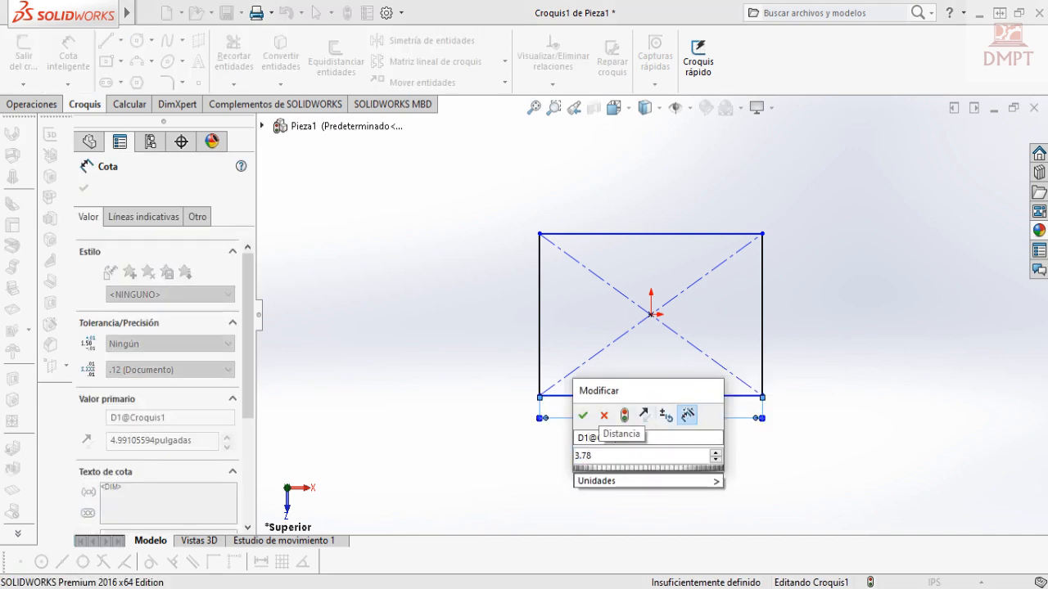
key("Return")
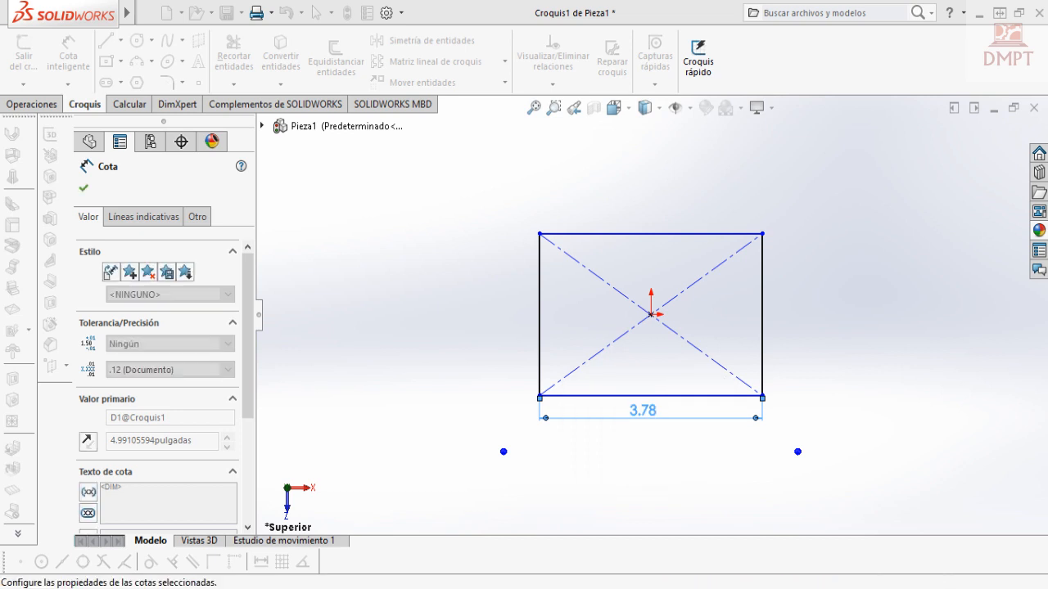
left_click(763, 315)
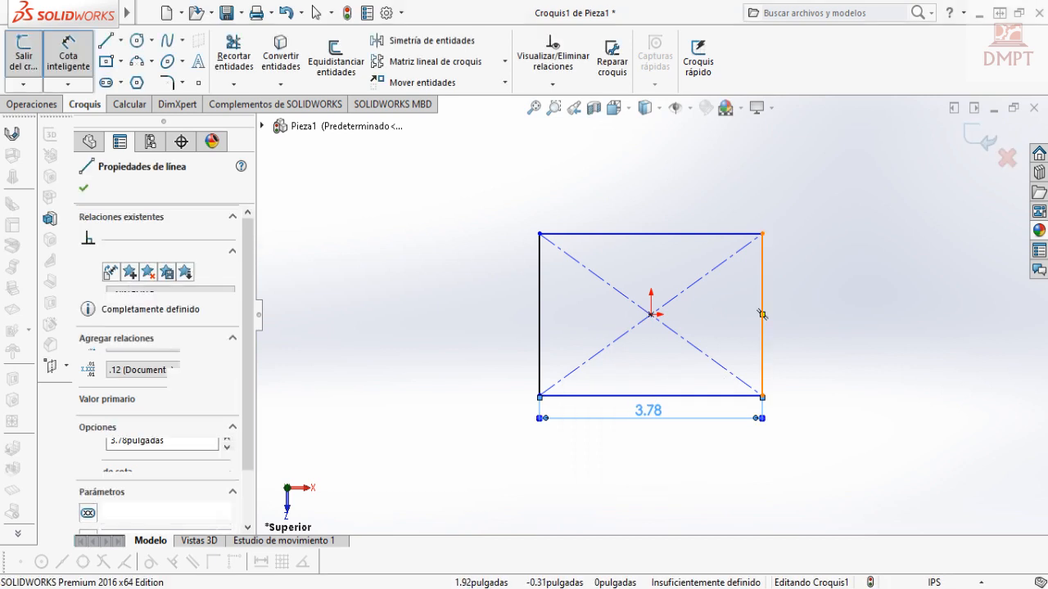
left_click(778, 334)
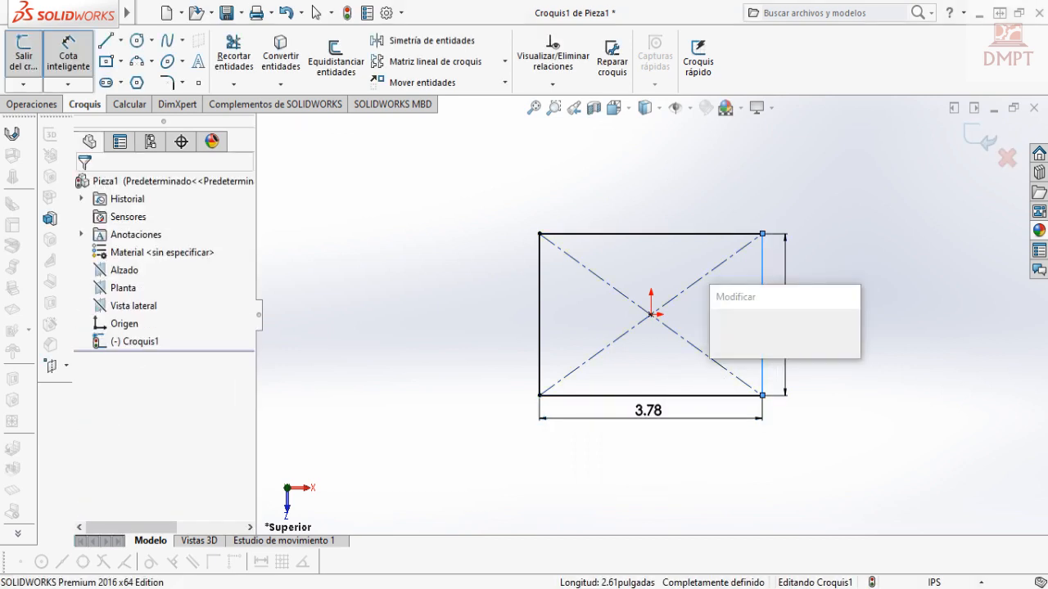
type("2.24")
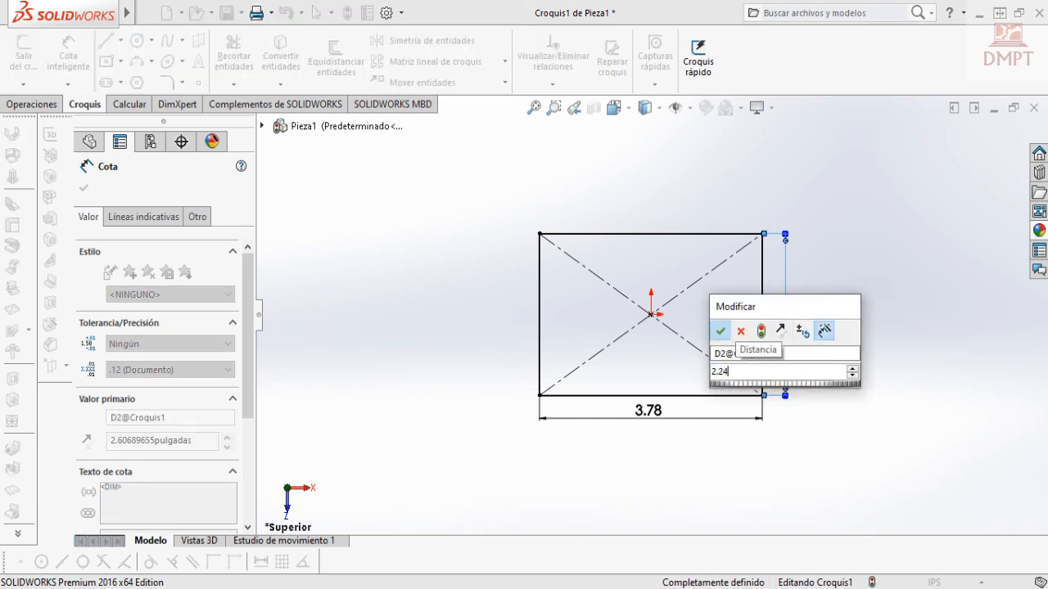
key("Return")
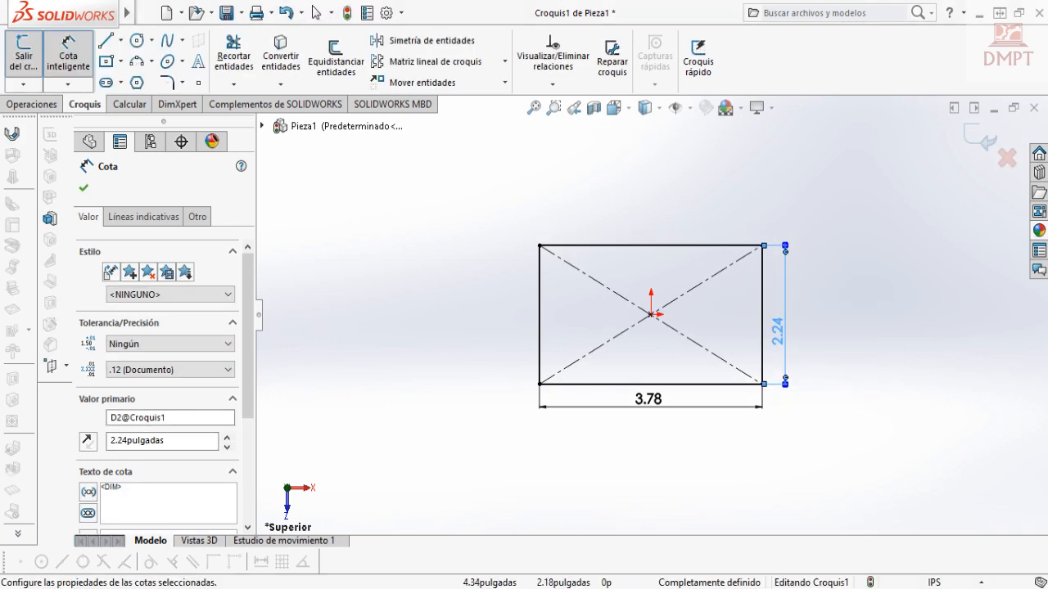
left_click(980, 136)
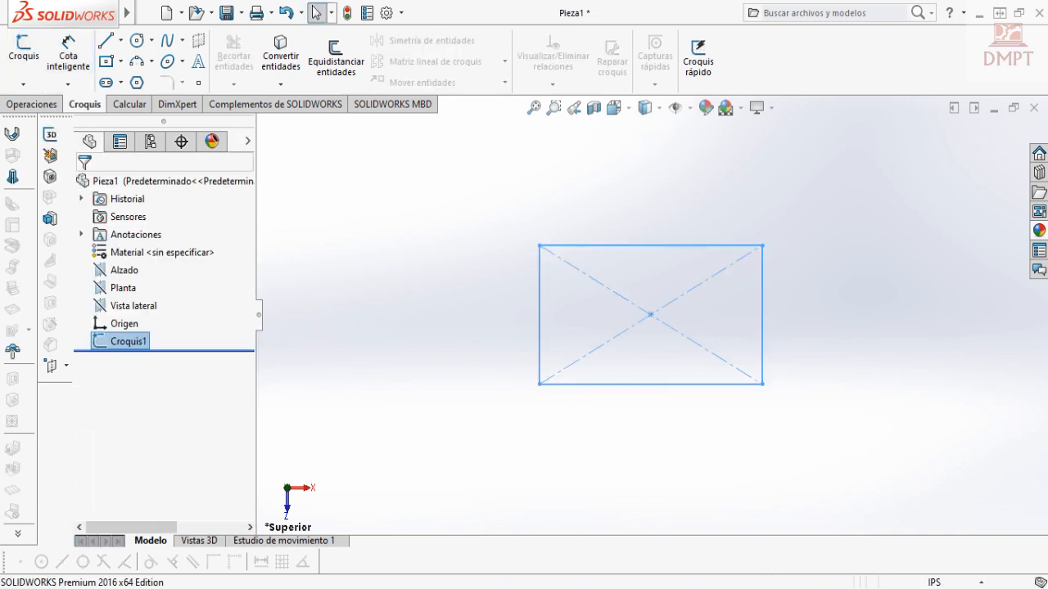
Extrude the rectangle into a solid block with a blind depth of 2 in.
key("ctrl+7")
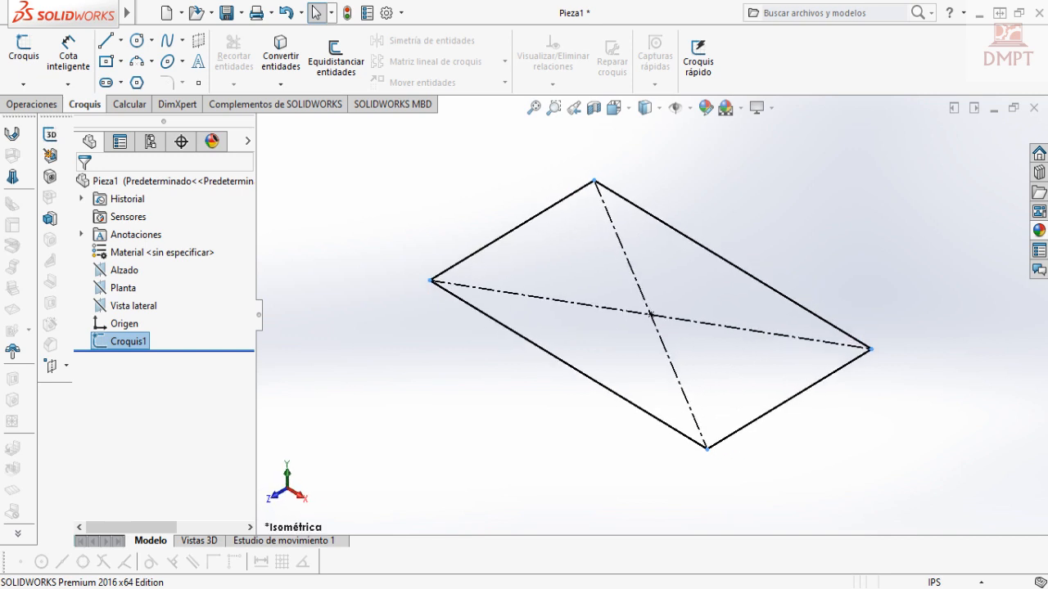
left_click(31, 104)
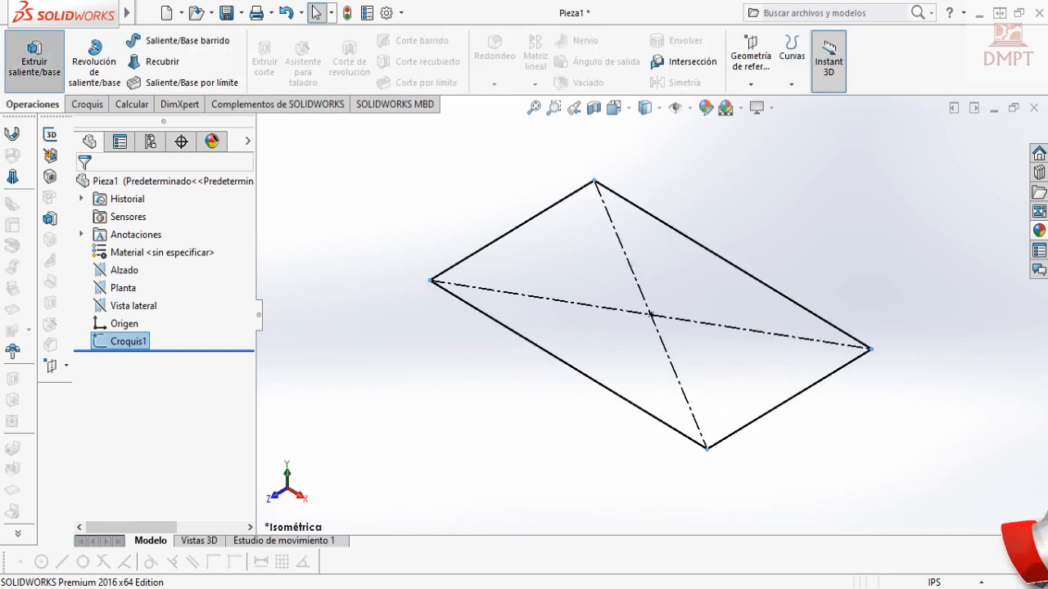
left_click(35, 58)
type("2")
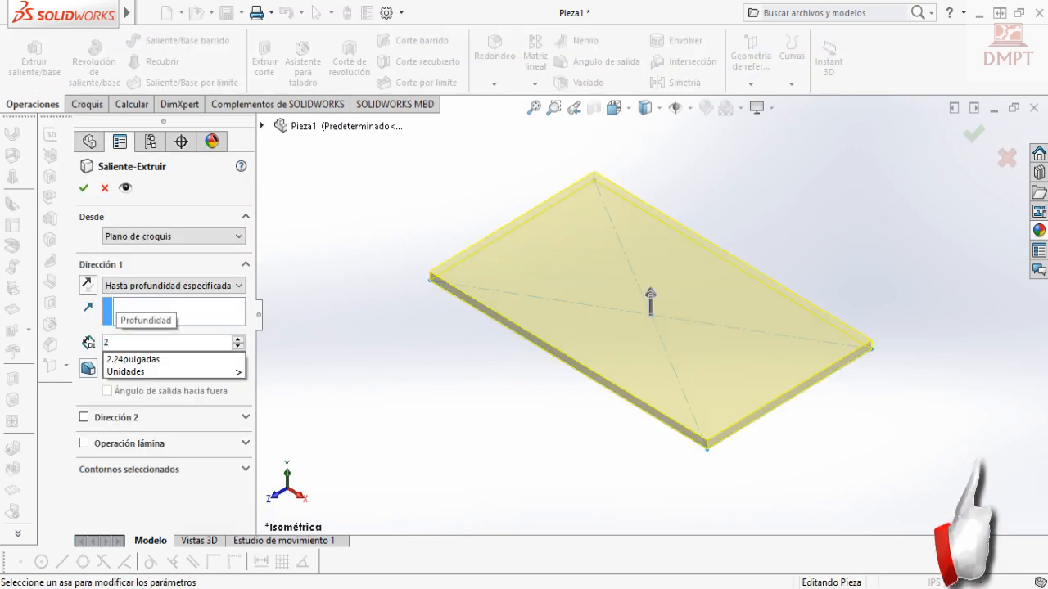
key("Return")
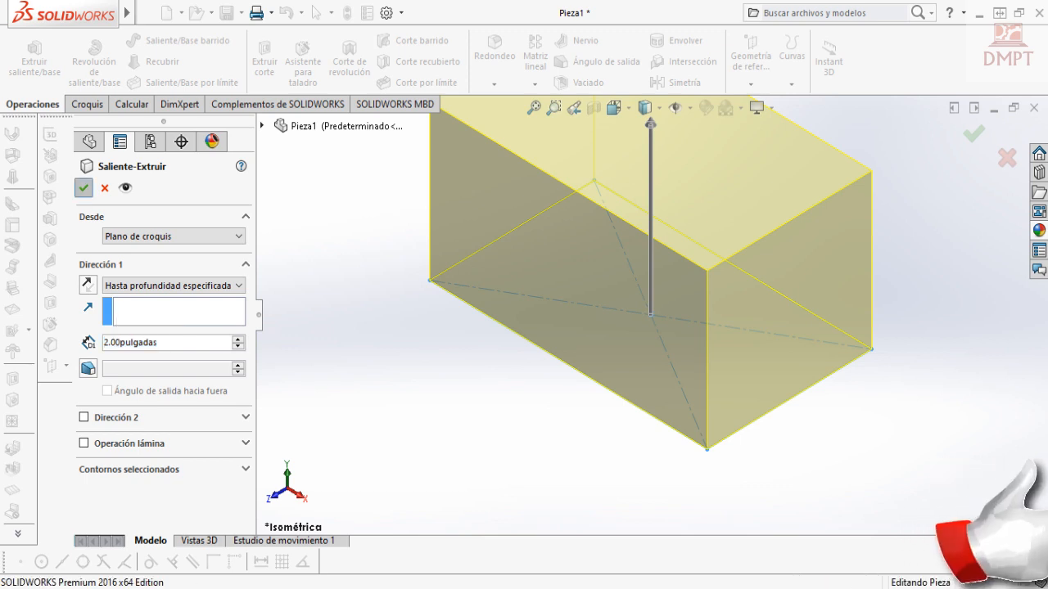
key("Return")
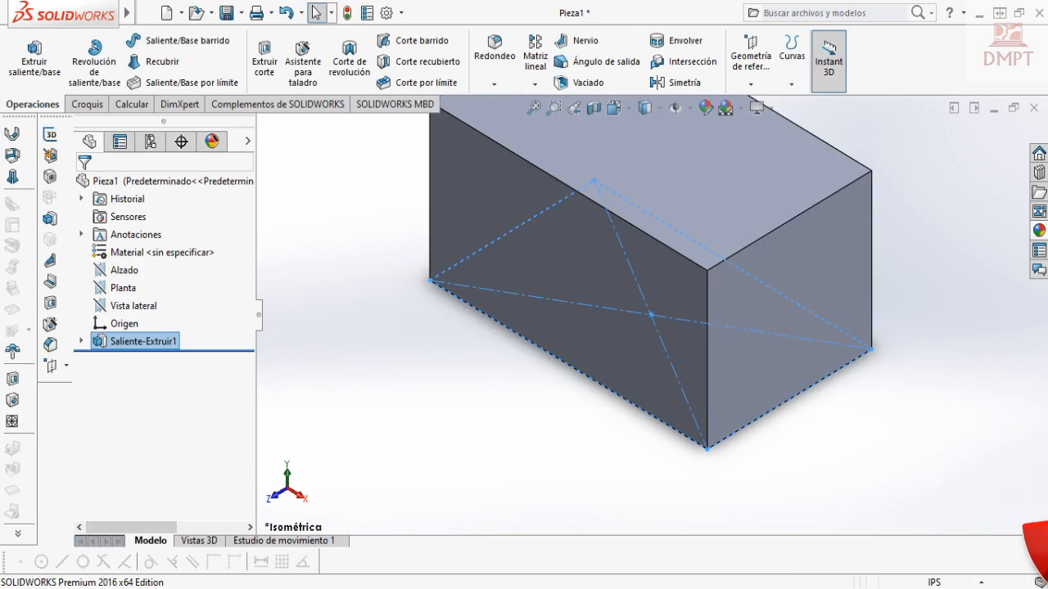
Start a sketch on the block's long front face and orient the view normal to it.
scroll(546, 316, "up", 1)
scroll(644, 282, "up", 3)
scroll(656, 119, "up", 2)
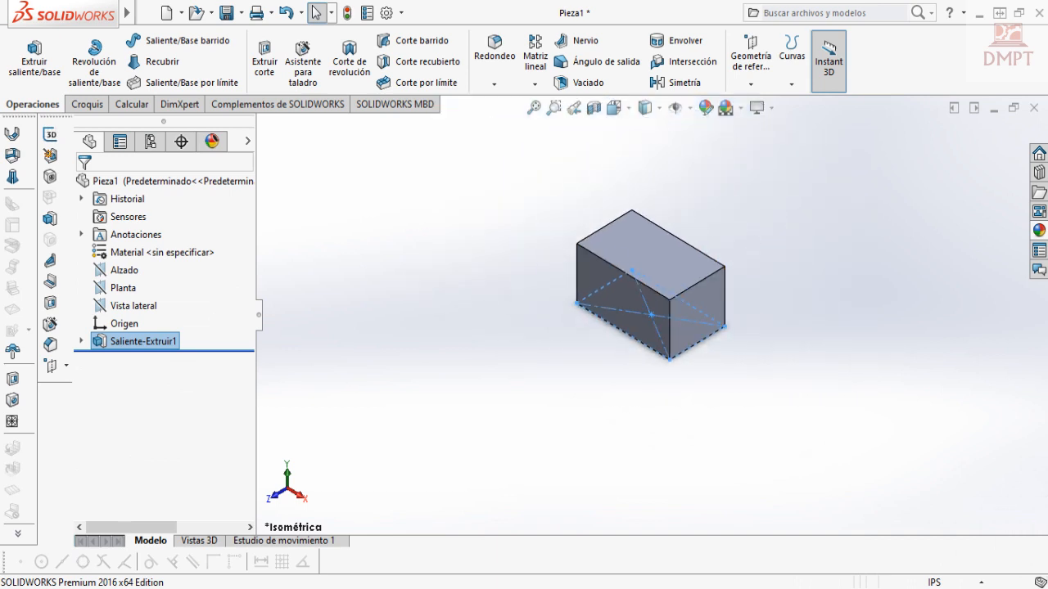
scroll(655, 120, "down", 3)
scroll(581, 160, "up", 2)
scroll(706, 441, "down", 1)
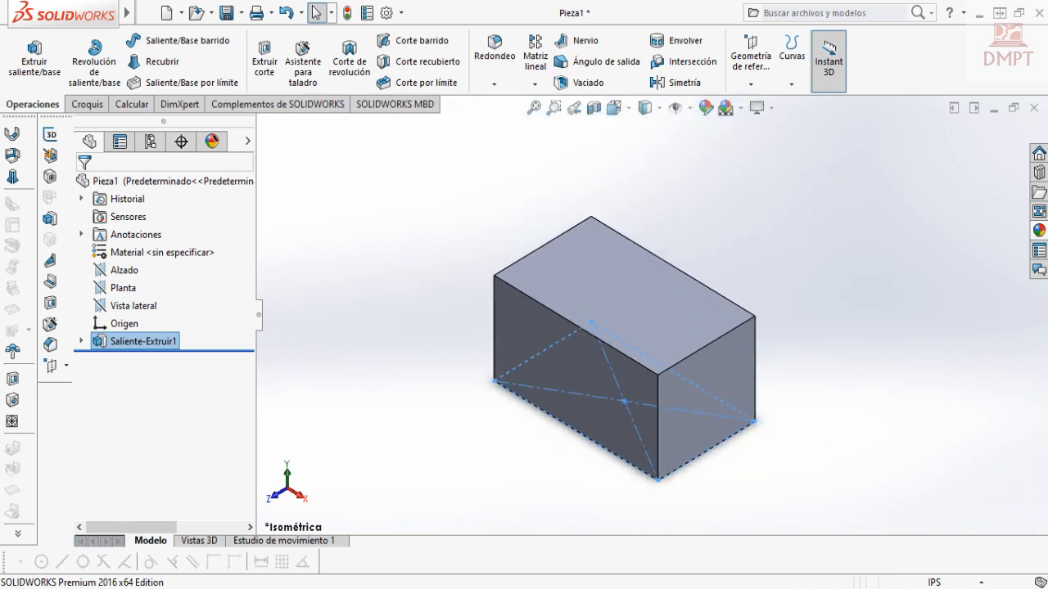
key("Escape")
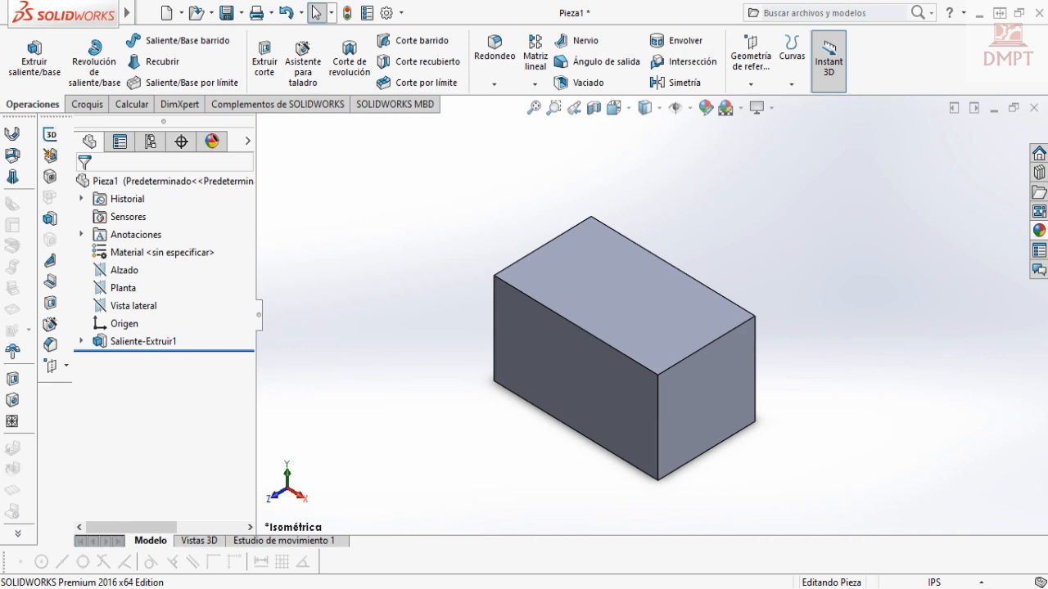
left_click(87, 104)
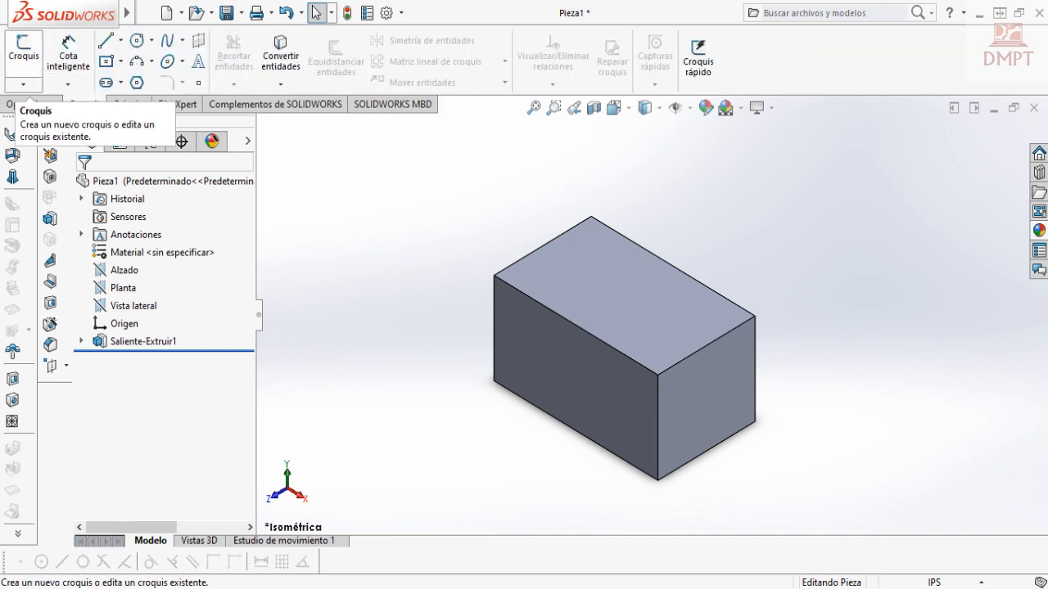
left_click(23, 51)
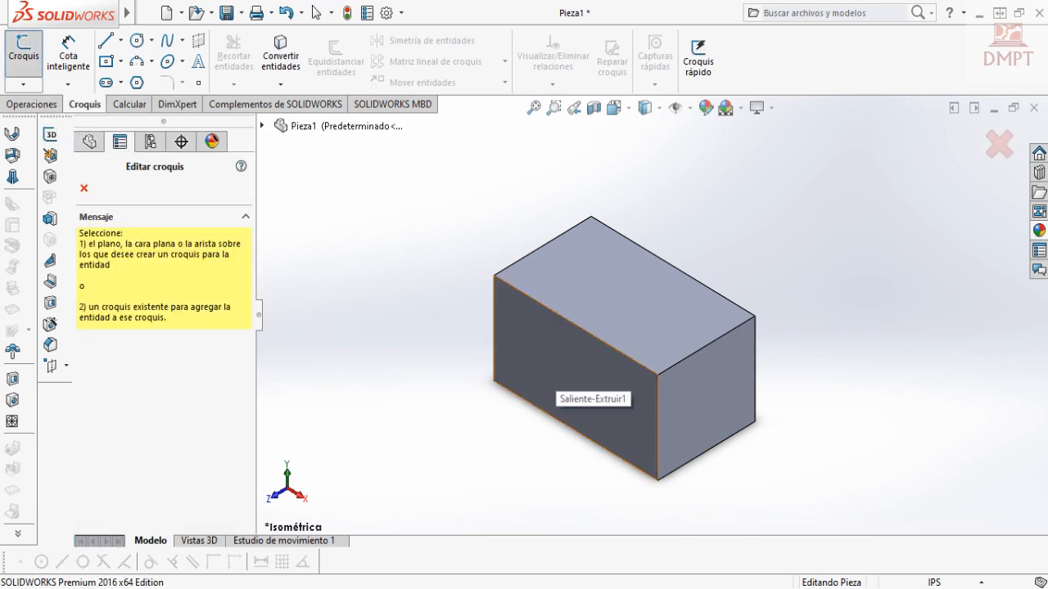
left_click(565, 385)
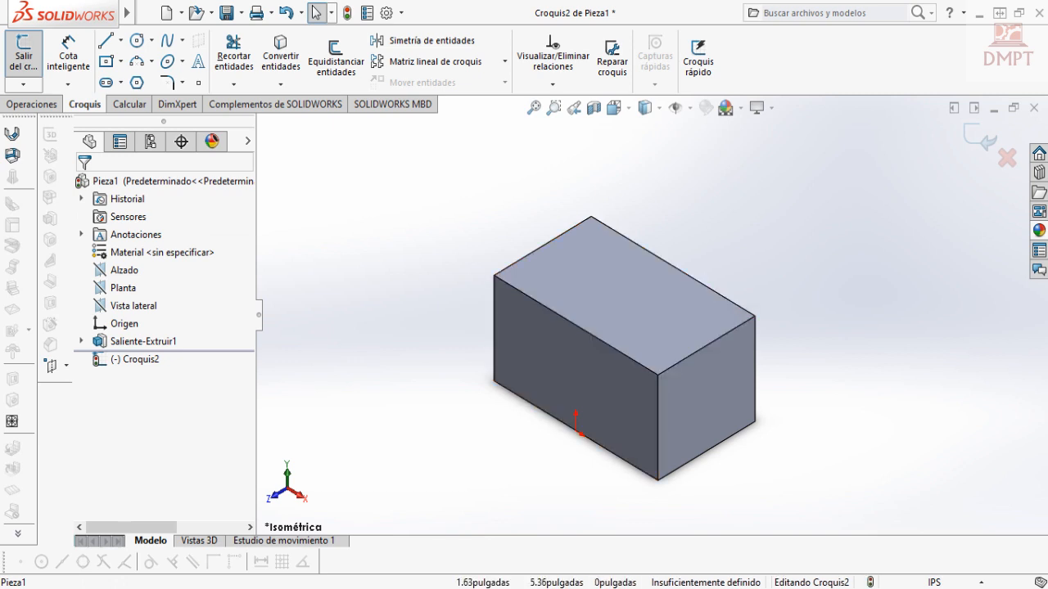
left_click(614, 108)
left_click(701, 198)
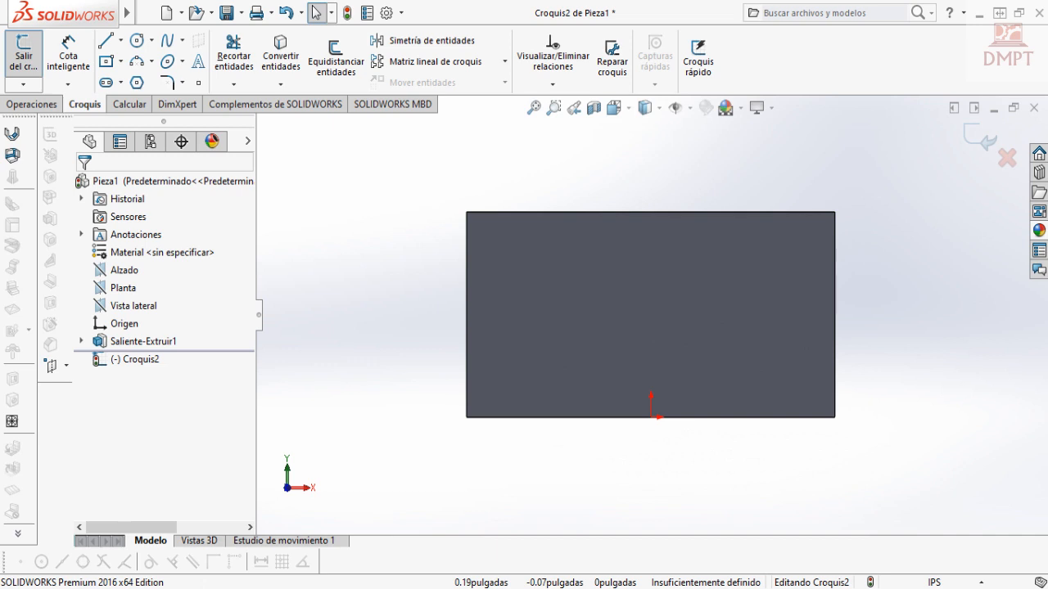
Sketch a closed four-sided profile at the face's upper-left corner, about 1.56 in wide and 0.74 in high, with a sloped inner side.
key("z")
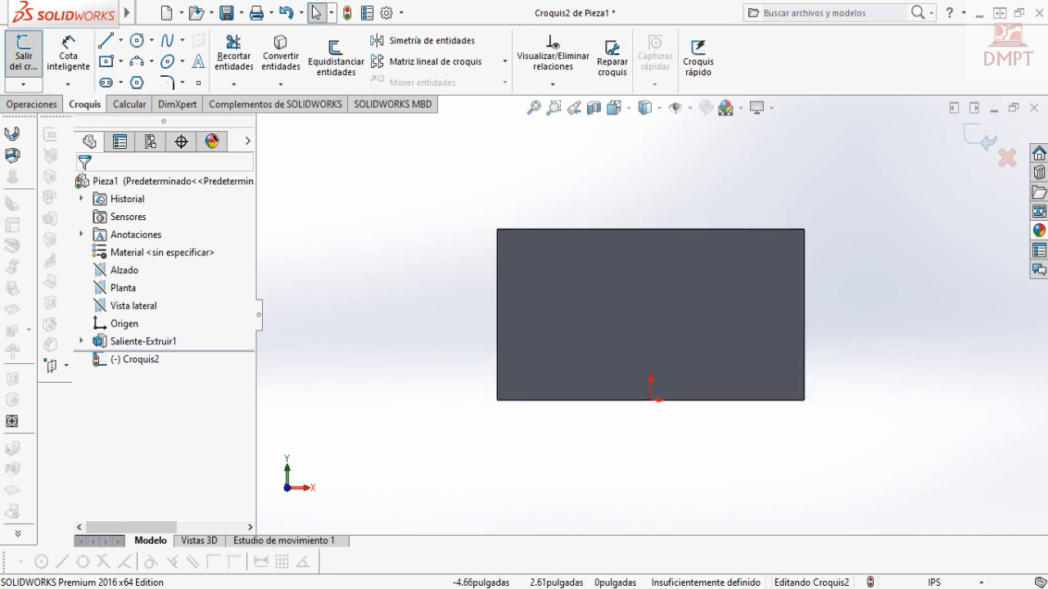
key("l")
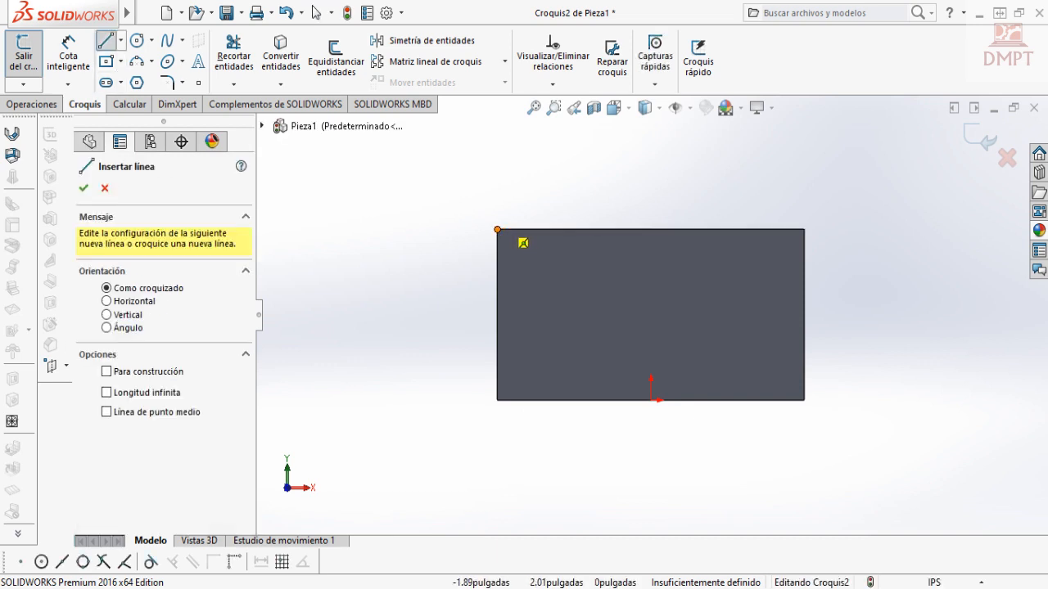
left_click(498, 230)
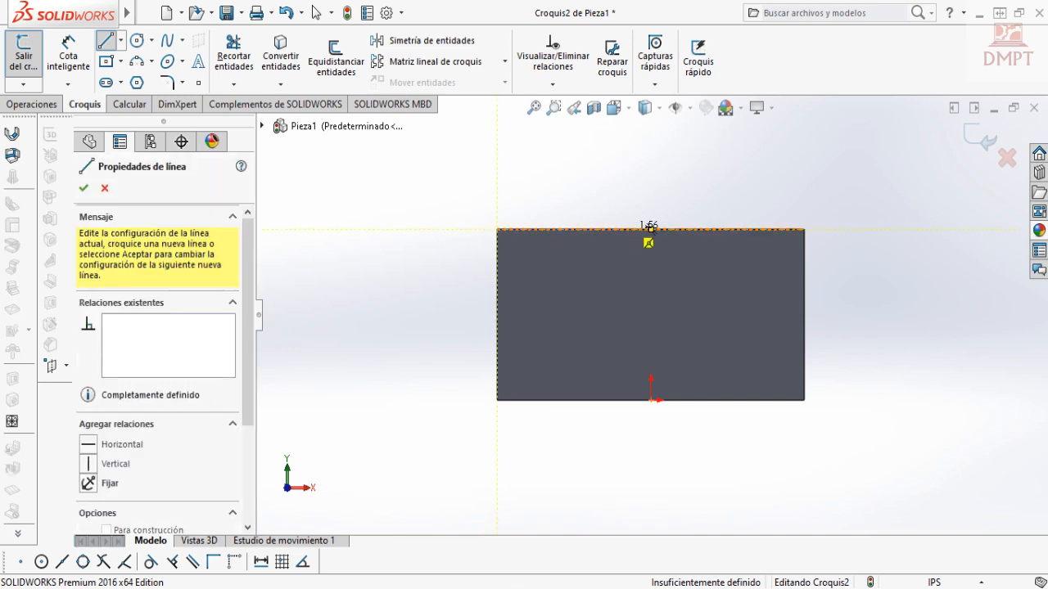
left_click(624, 229)
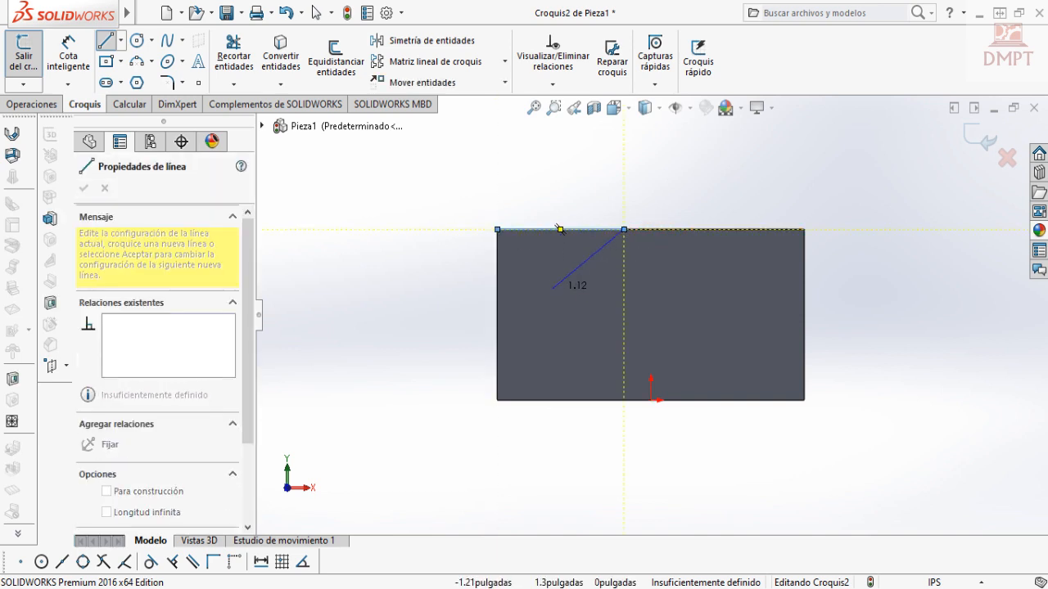
left_click(540, 292)
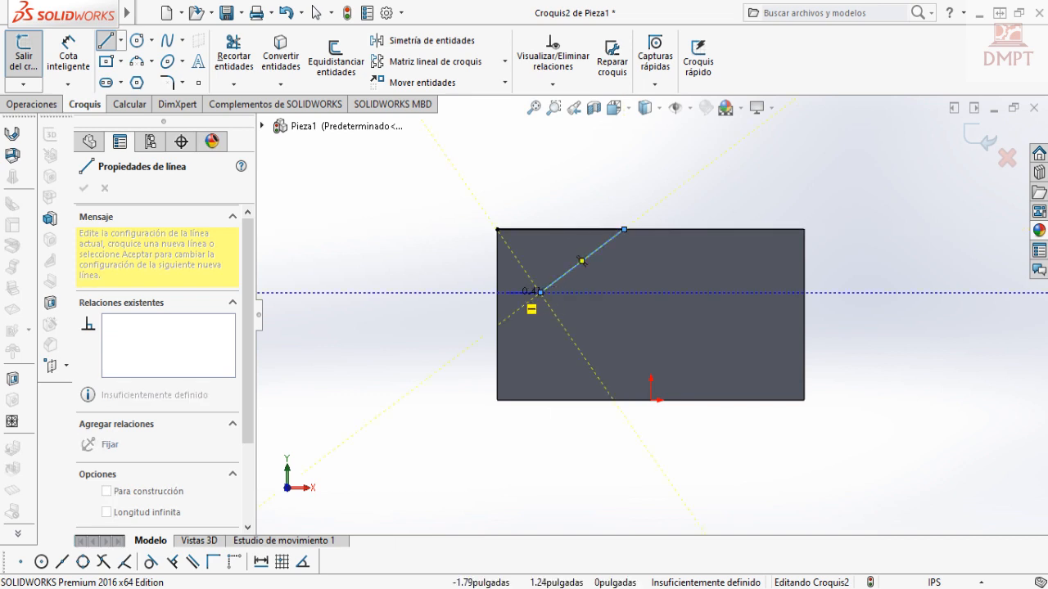
left_click(497, 292)
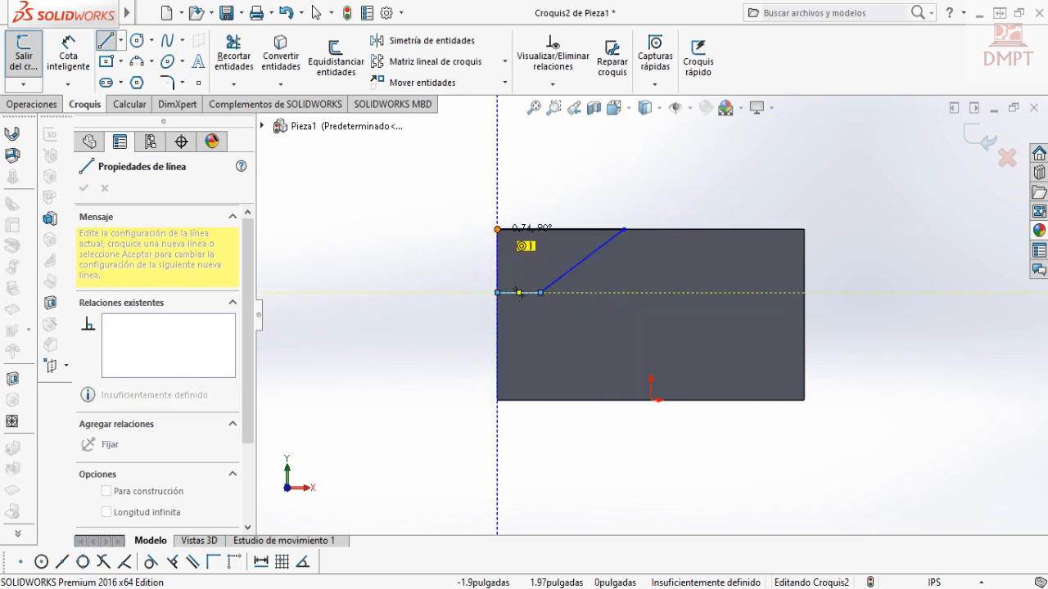
left_click(497, 229)
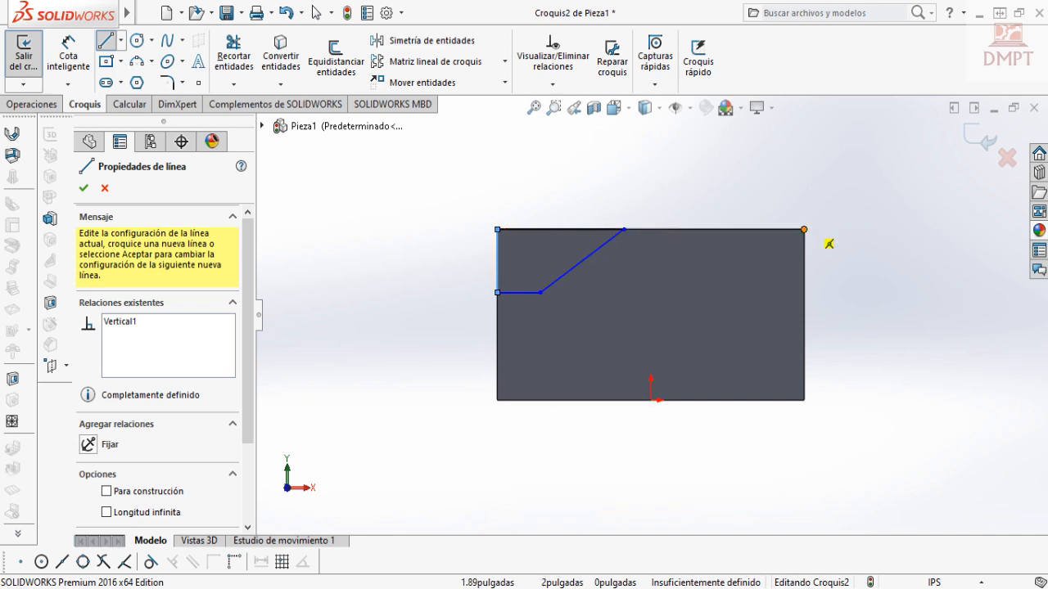
Sketch a closed right triangle at the face's upper-right corner, about 1.10 in wide along the top edge.
left_click(805, 229)
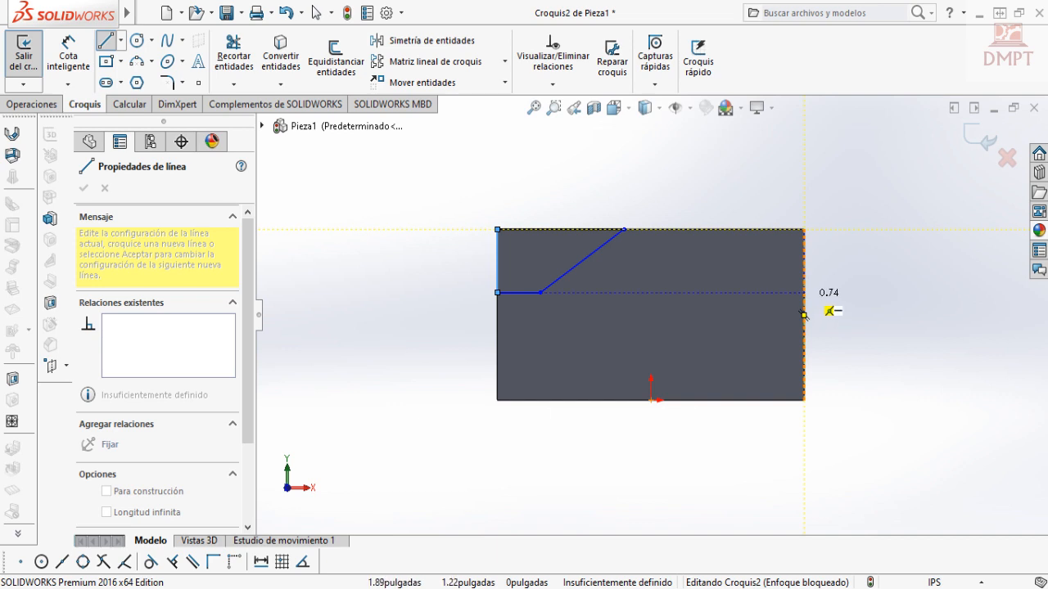
left_click(805, 285)
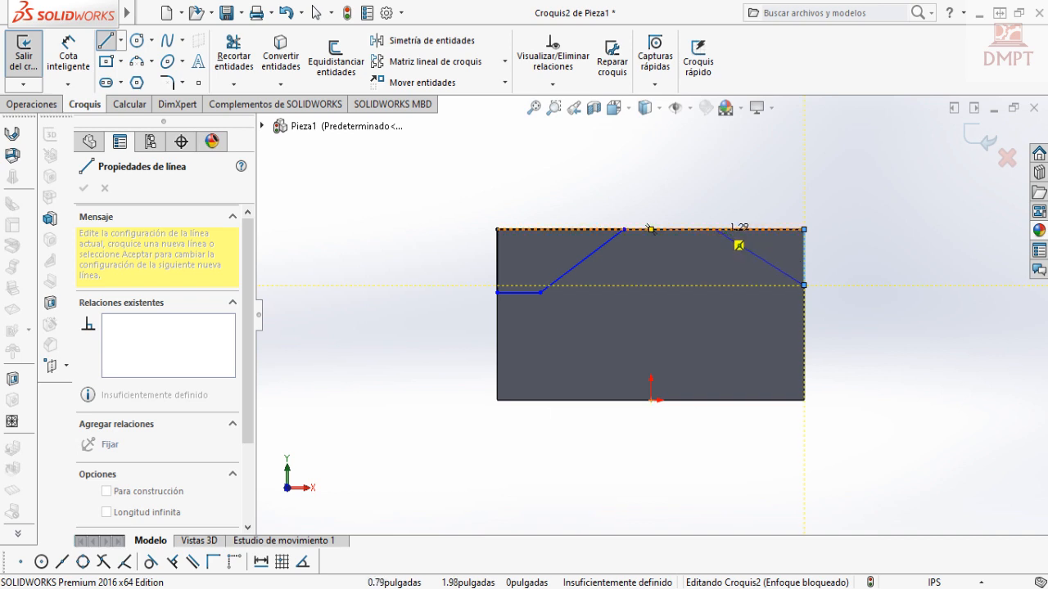
left_click(714, 230)
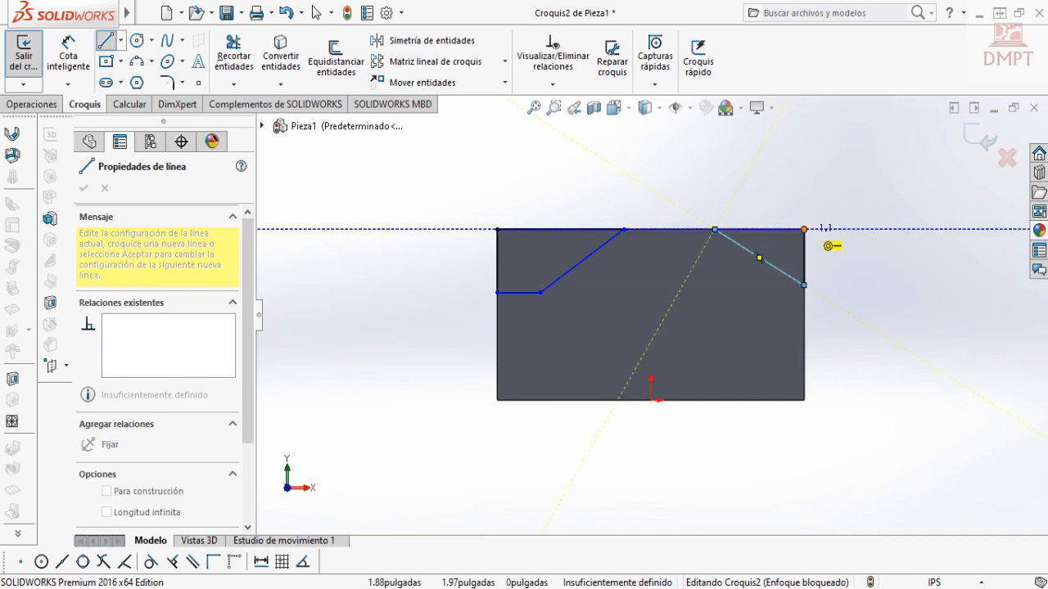
left_click(805, 230)
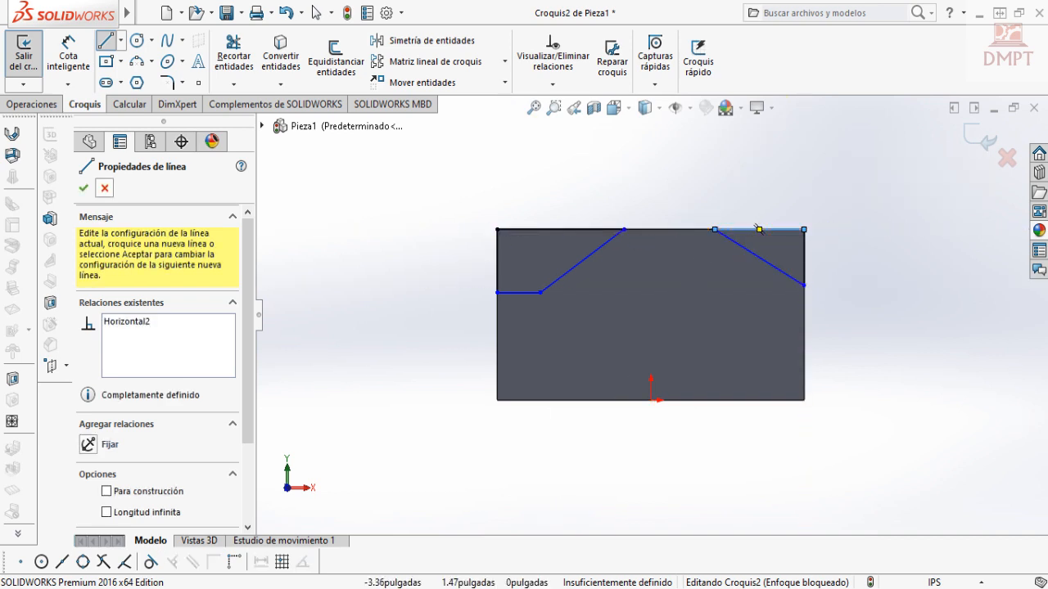
left_click(84, 189)
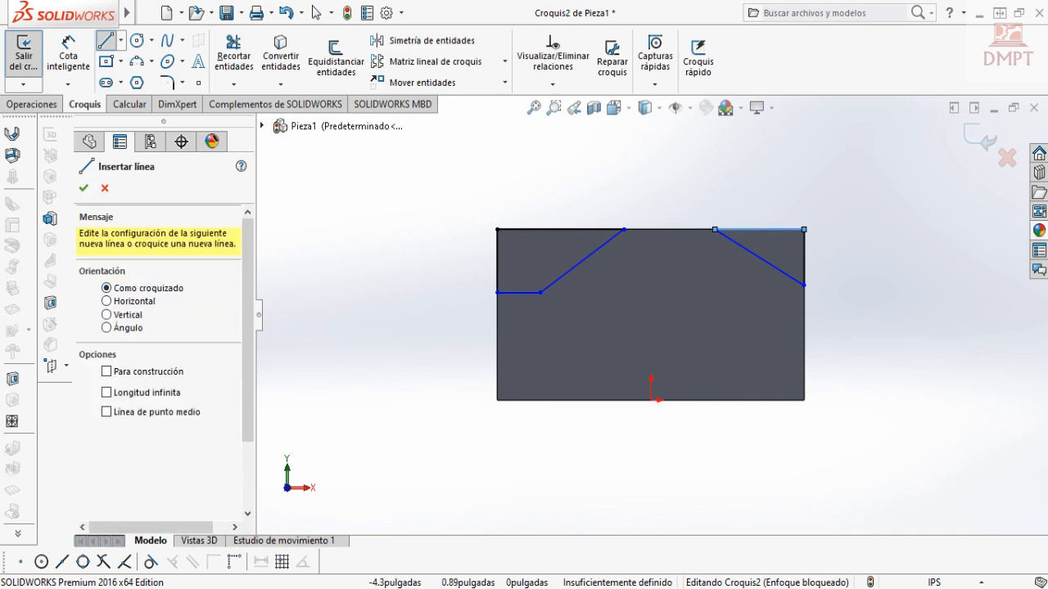
left_click(84, 188)
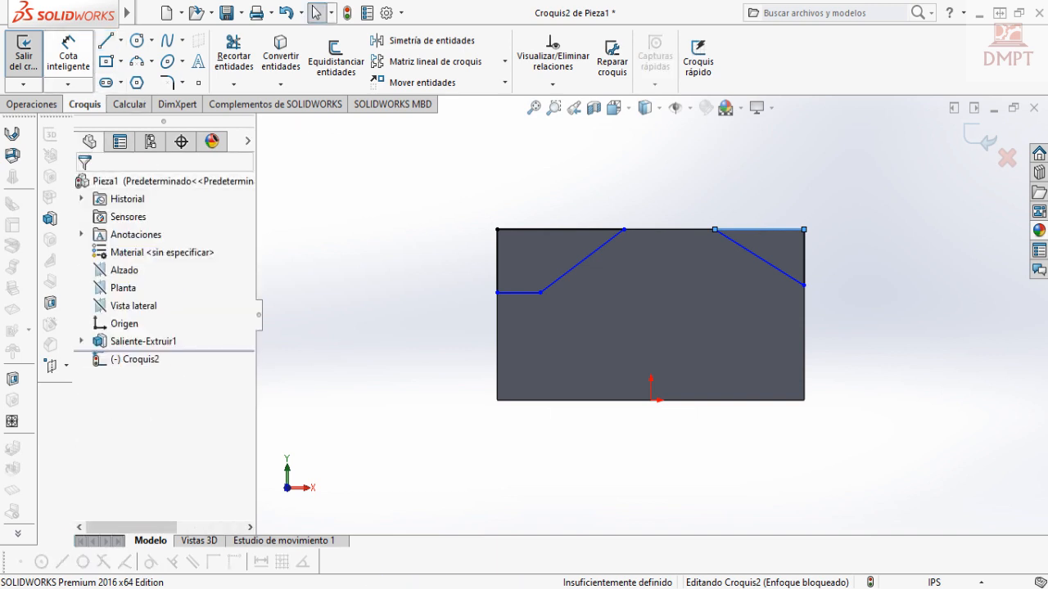
Dimension the vertical side of the upper-left profile to 0.74 in.
left_click(68, 55)
left_click(760, 229)
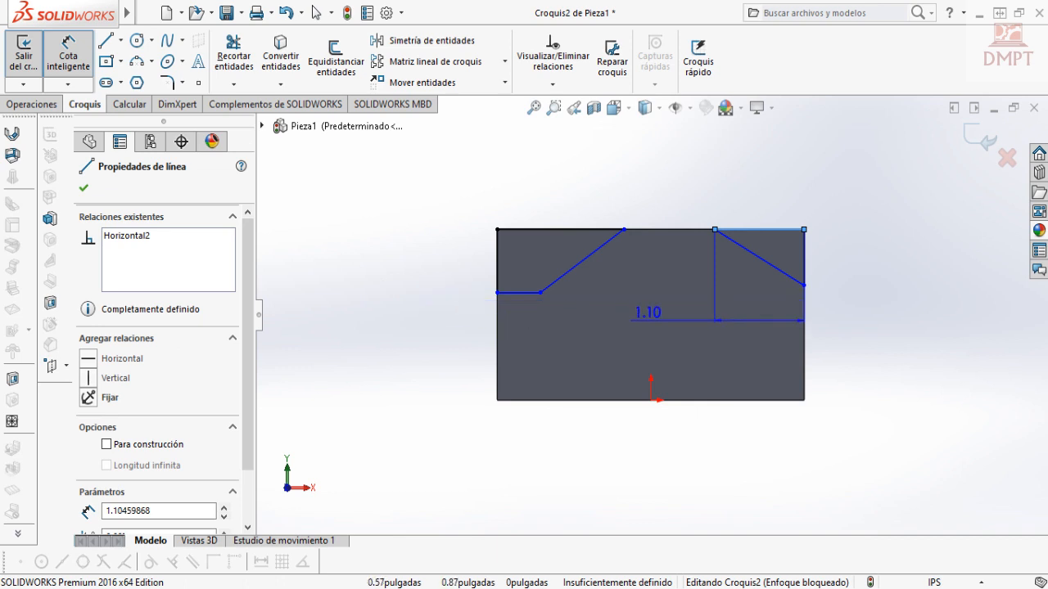
key("Escape")
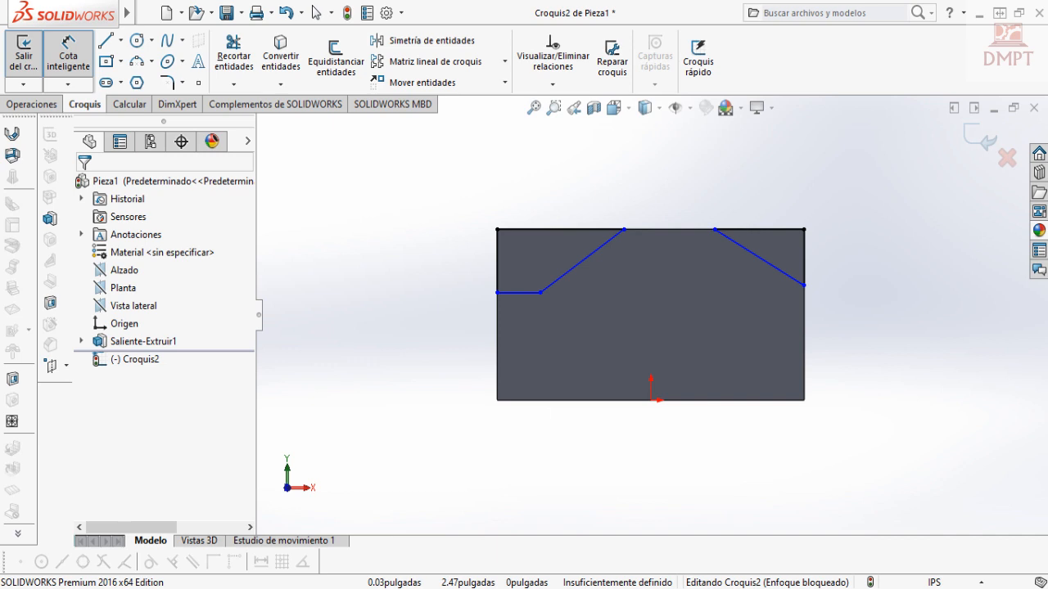
left_click(496, 260)
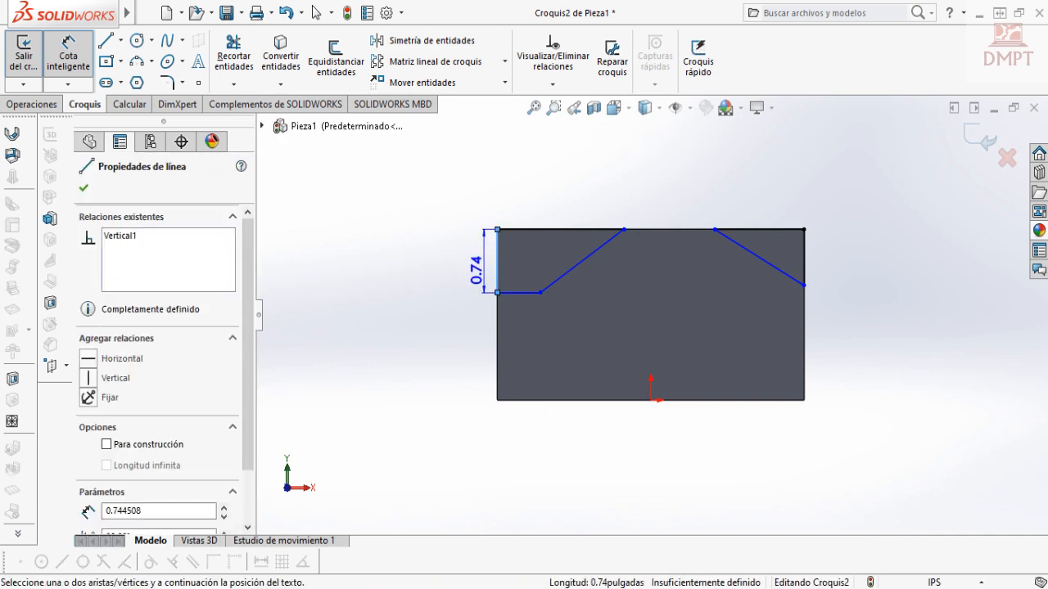
left_click(470, 264)
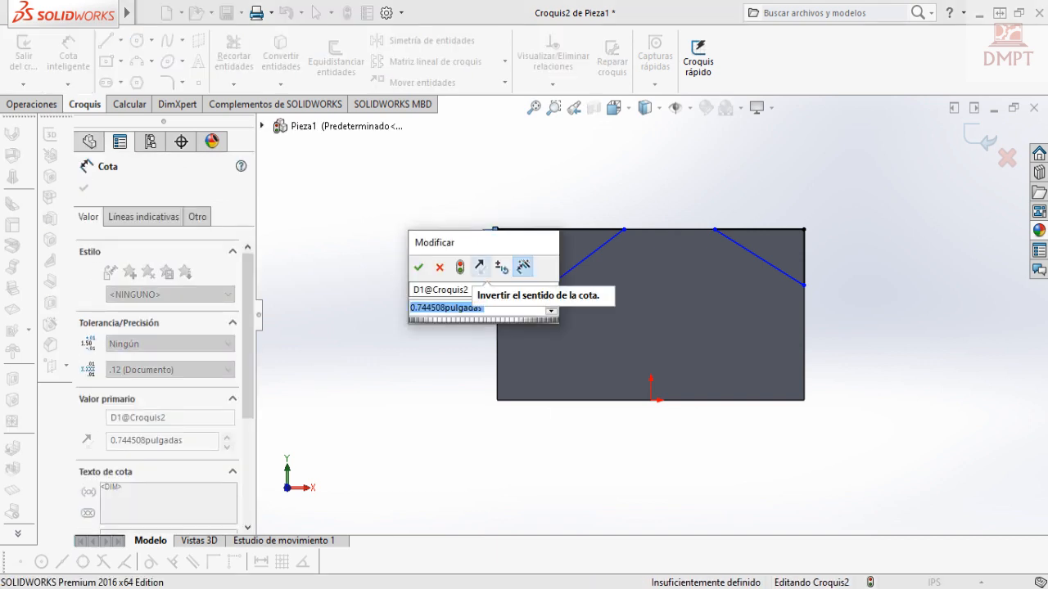
type("0.74")
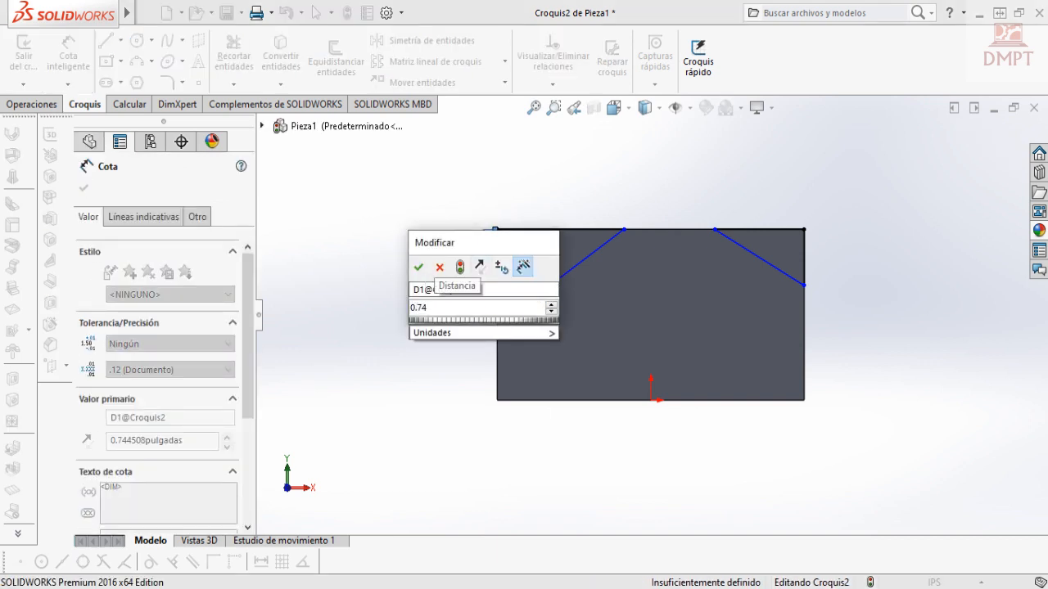
key("Return")
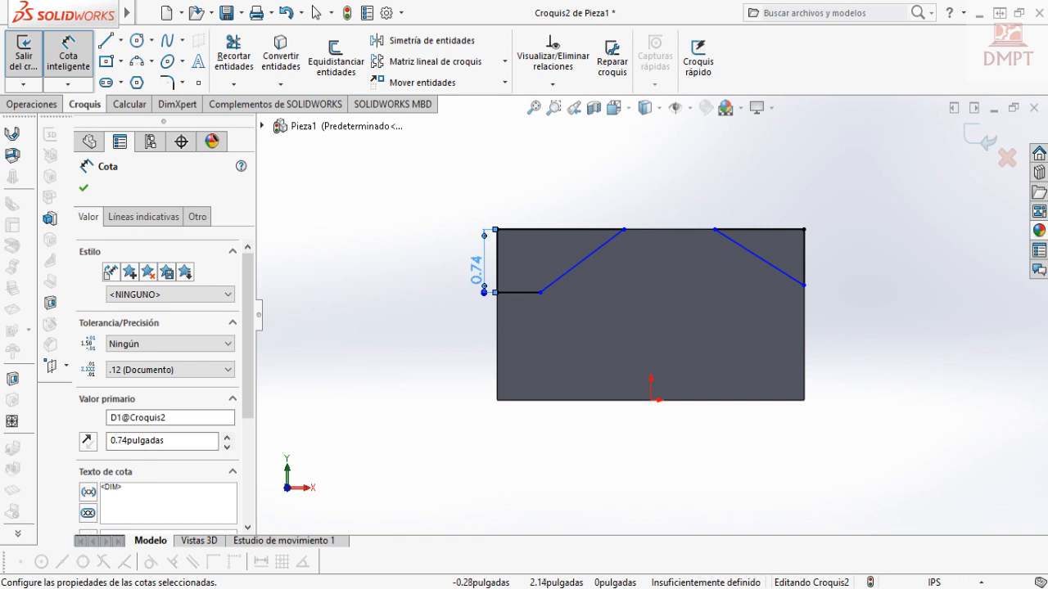
Dimension the horizontal gap between the two profiles along the top edge to 1.12 in.
left_click(624, 229)
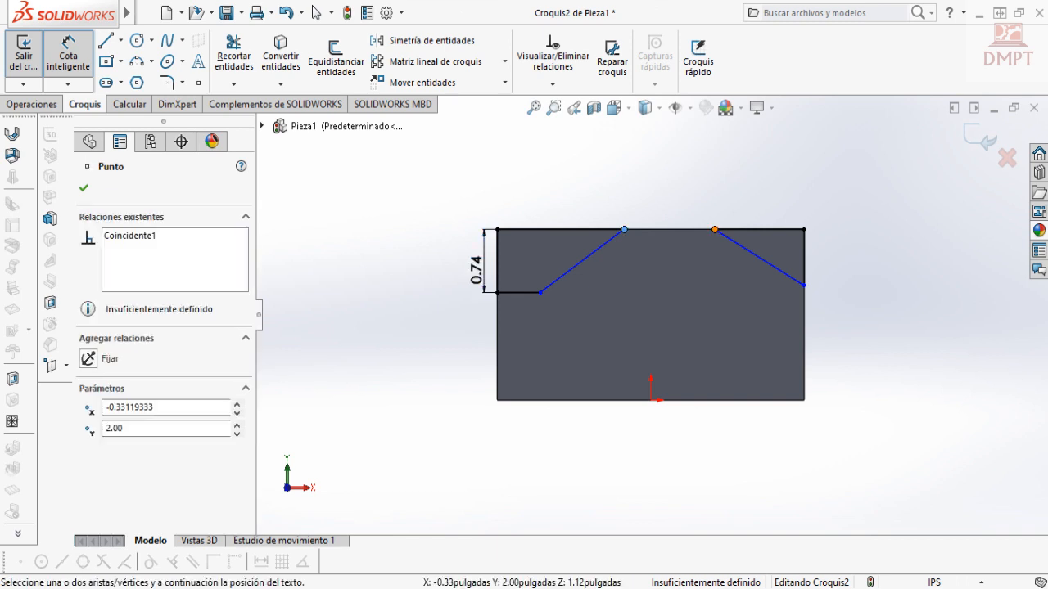
left_click(715, 229)
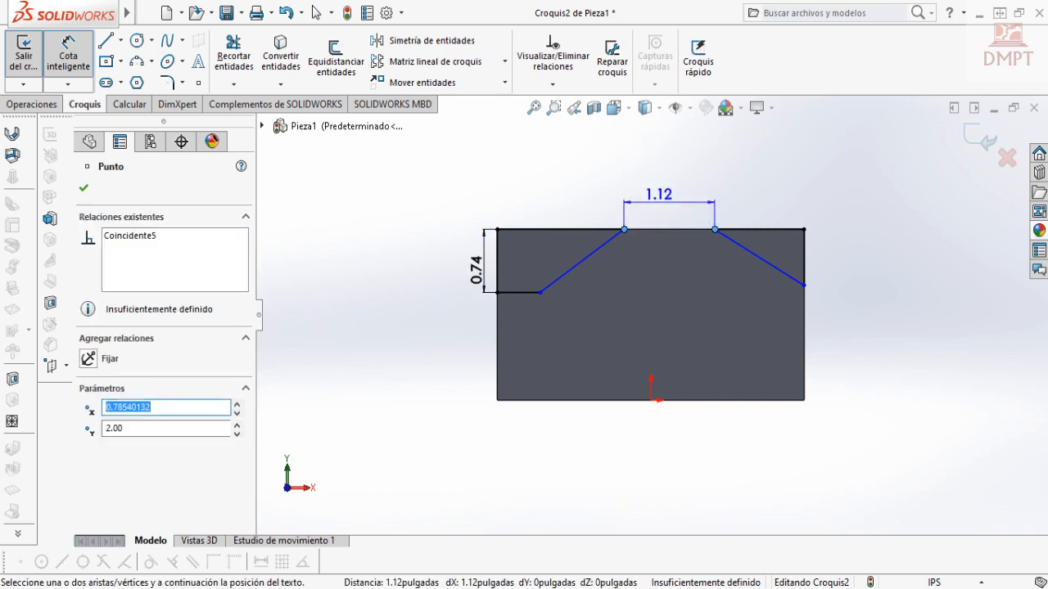
left_click(663, 194)
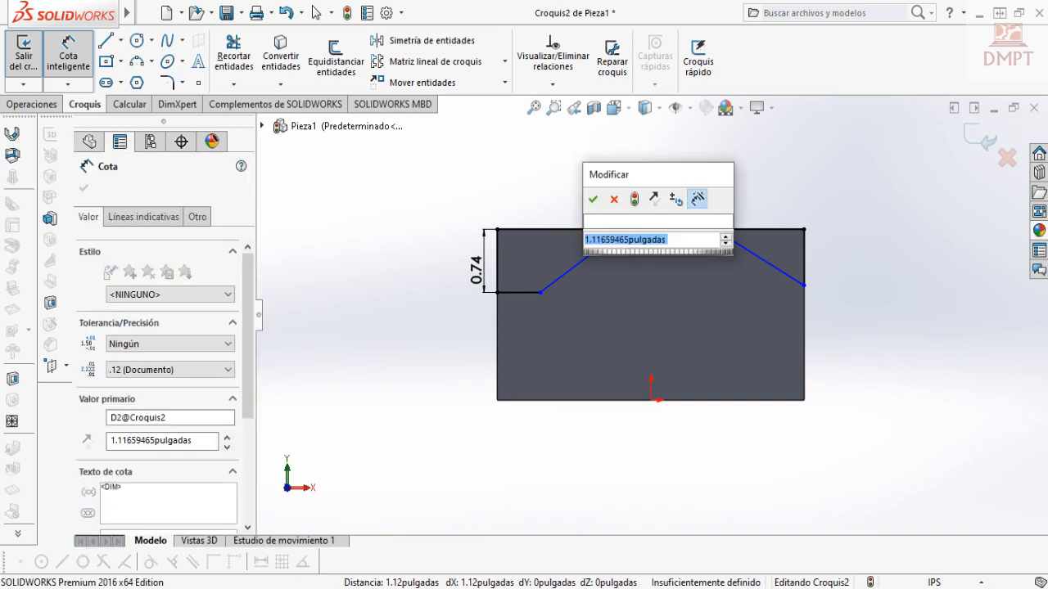
type("1.12")
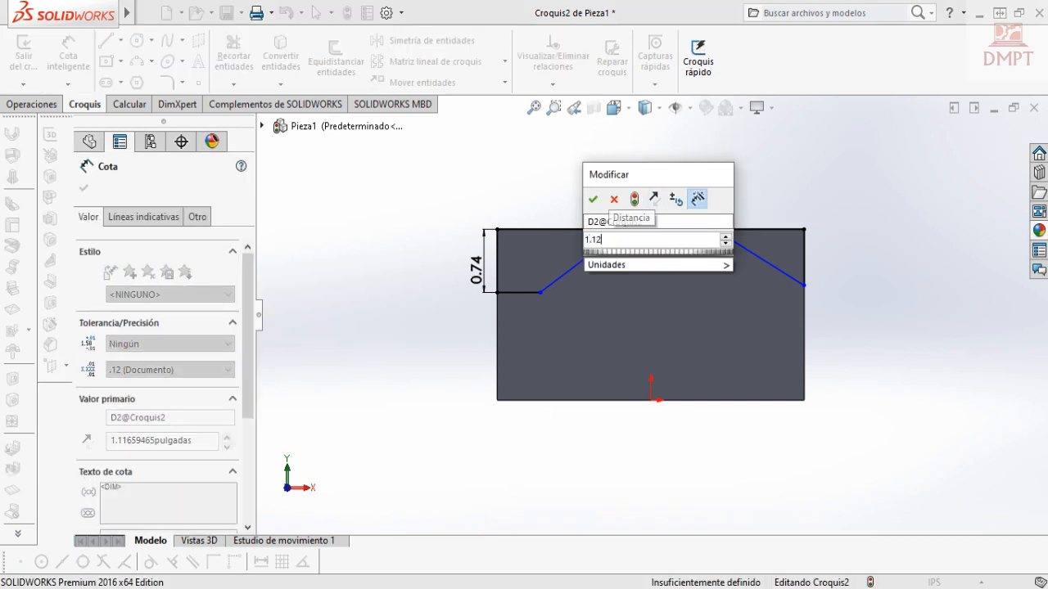
key("Return")
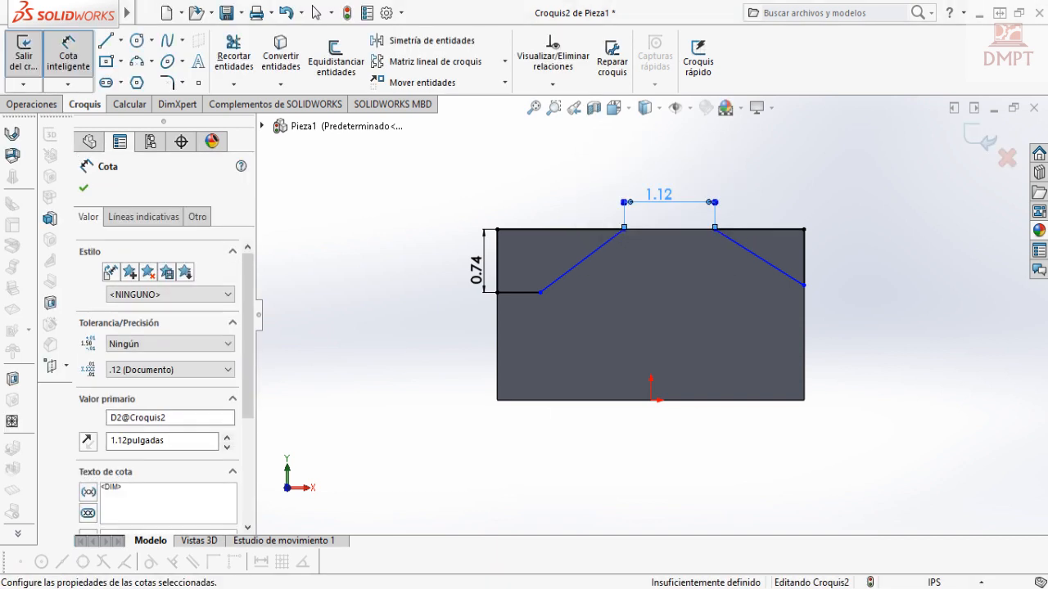
Dimension the top side of the upper-right triangle to 0.74 in.
left_click(758, 229)
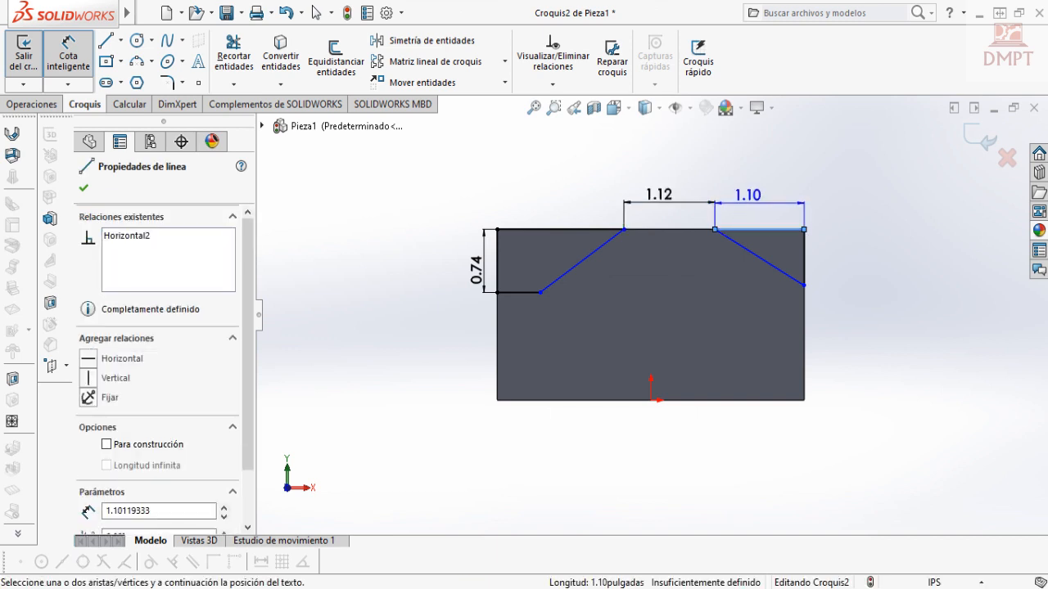
left_click(749, 196)
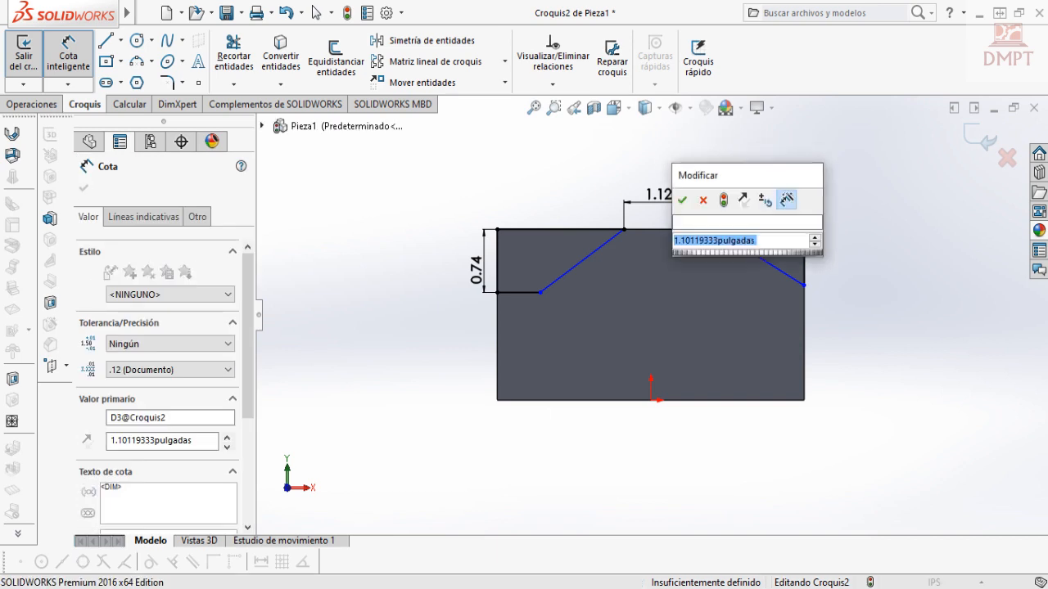
type("0.74")
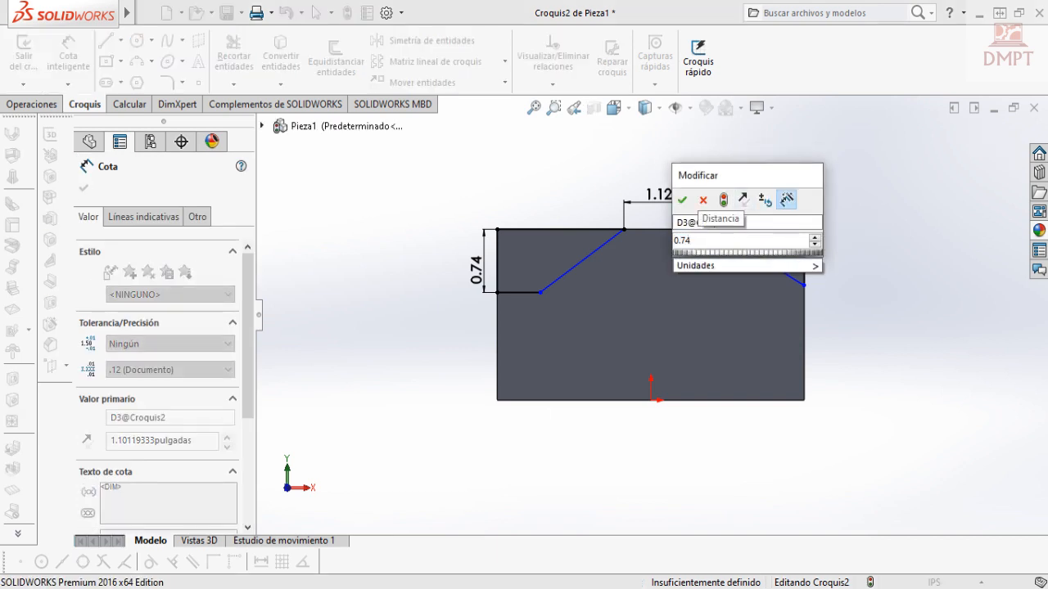
key("Return")
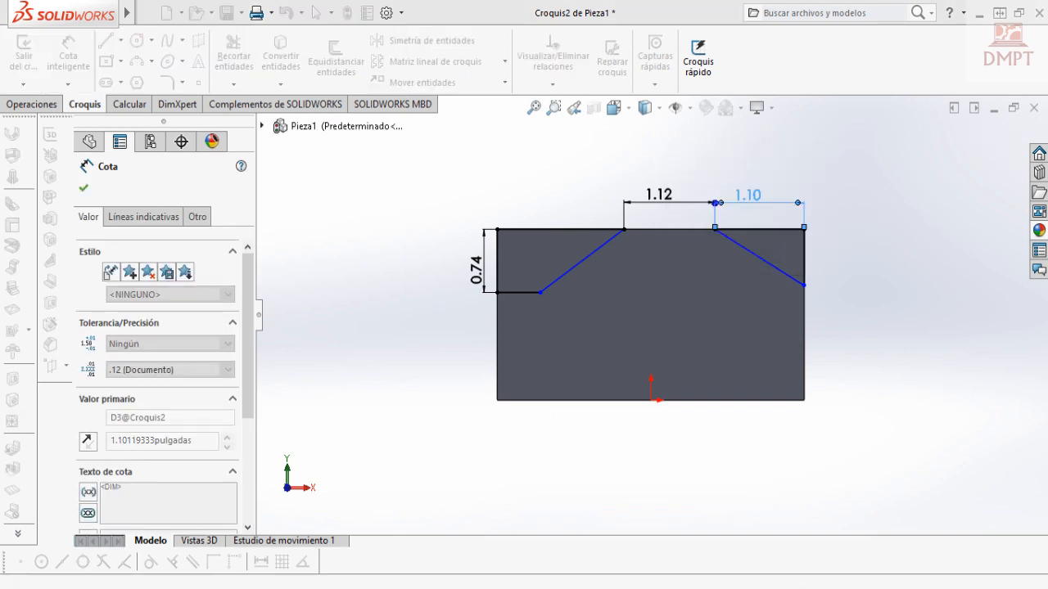
Dimension the angle between the upper-left profile's top side and its sloped line to 30°.
left_click(590, 230)
left_click(610, 253)
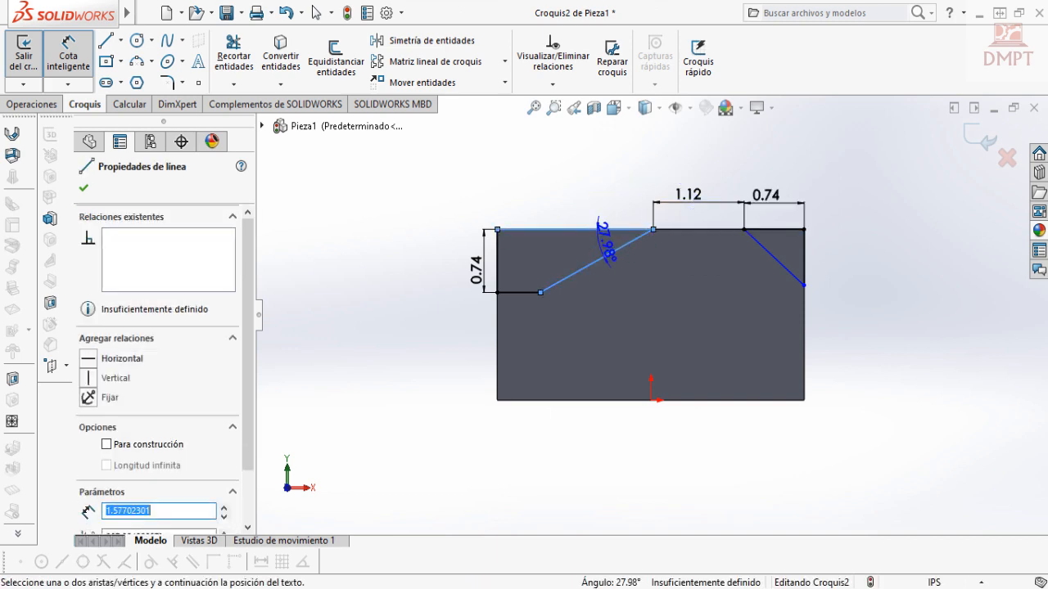
left_click(605, 246)
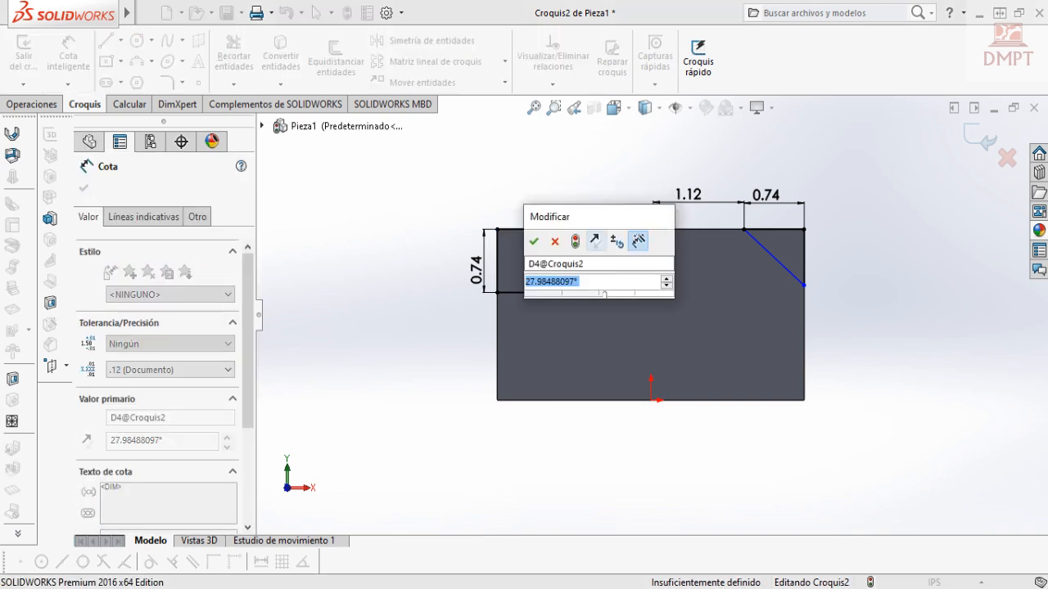
type("30")
key("Return")
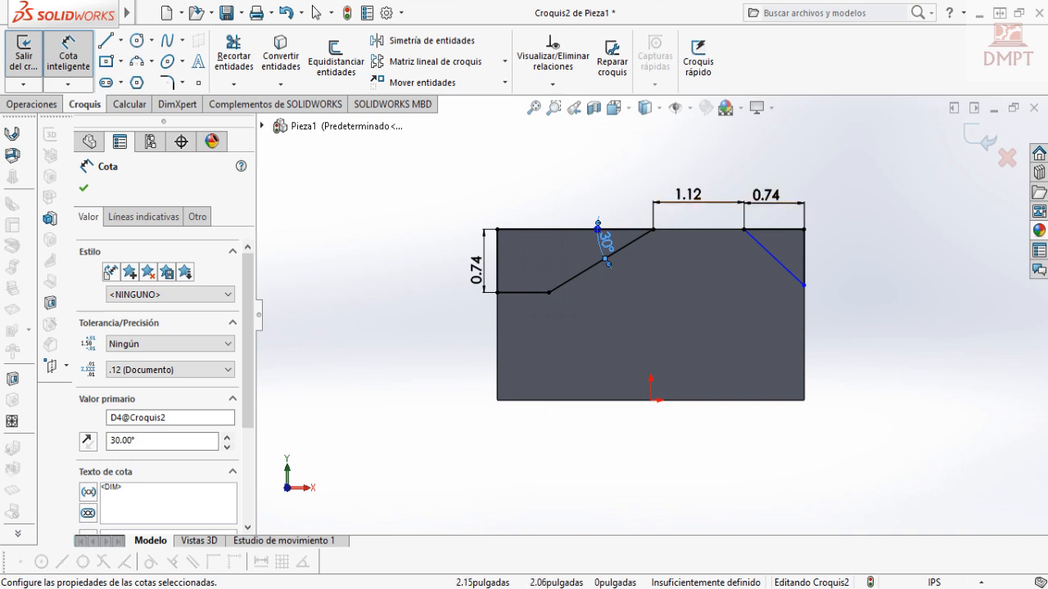
Dimension the angle between the upper-right triangle's top side and its sloped line to 45°, and end dimensioning.
left_click(769, 229)
left_click(774, 257)
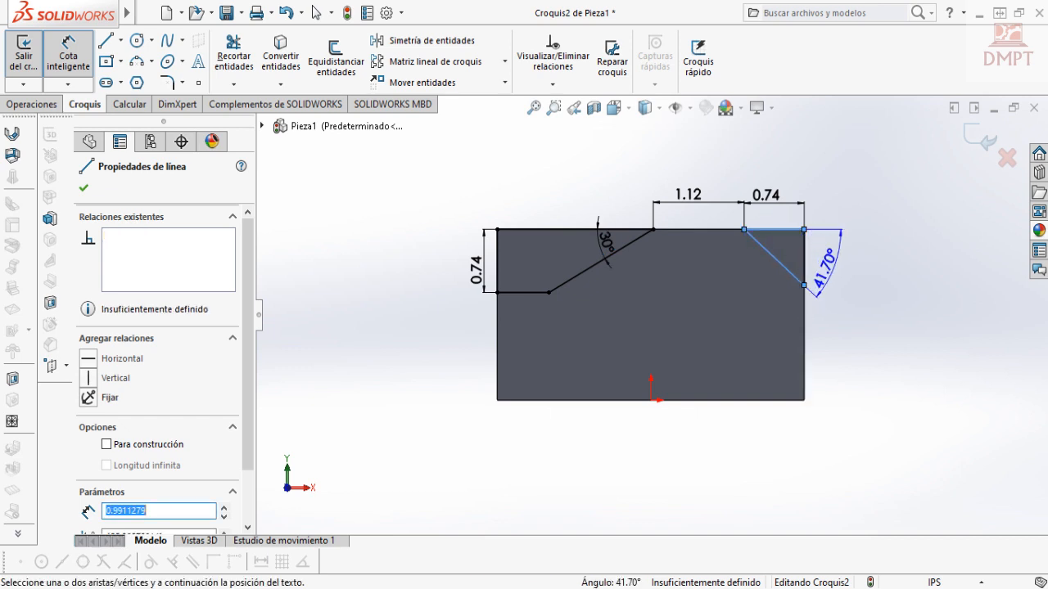
left_click(758, 233)
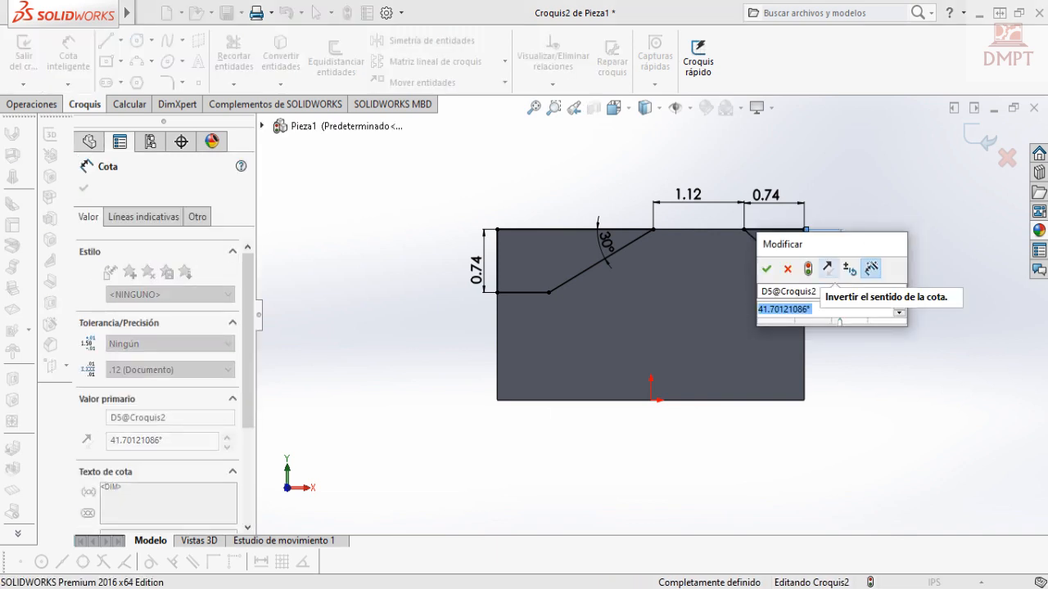
key("Return")
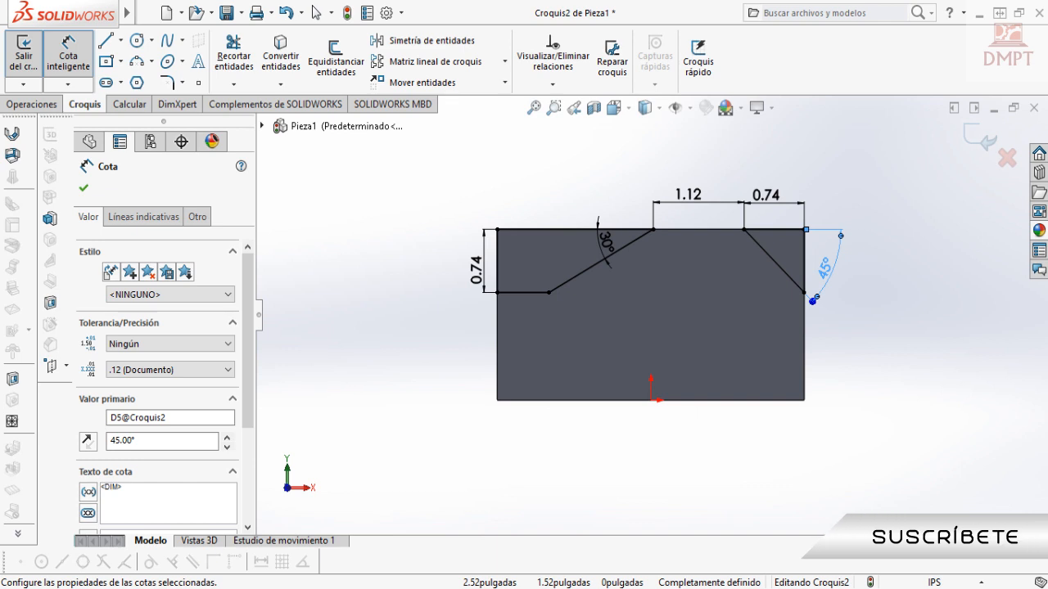
key("Escape")
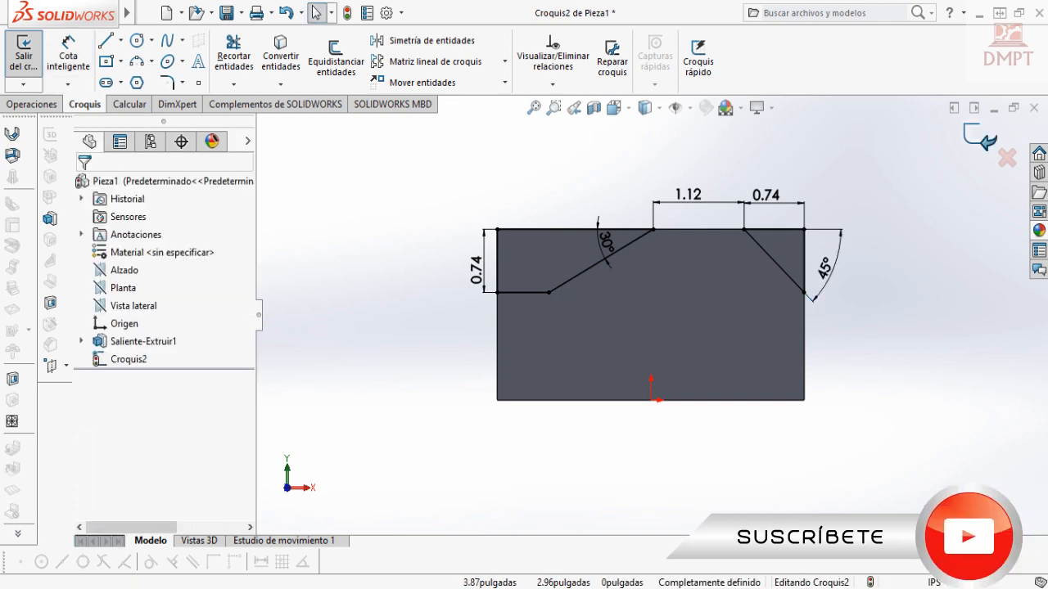
Exit the sketch and cut-extrude both upper corner profiles through all of the block.
left_click(24, 54)
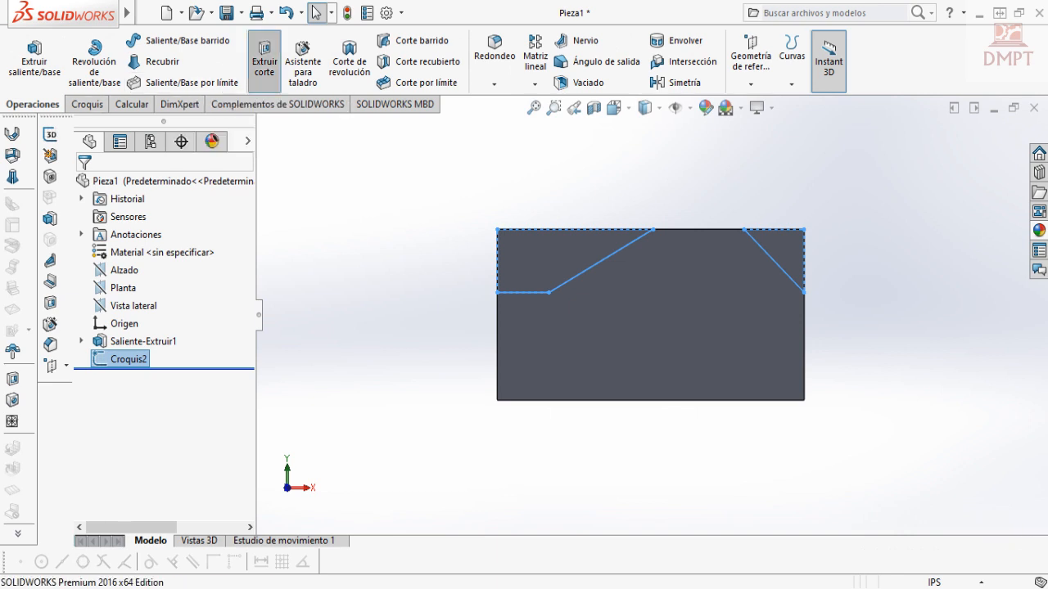
left_click(264, 58)
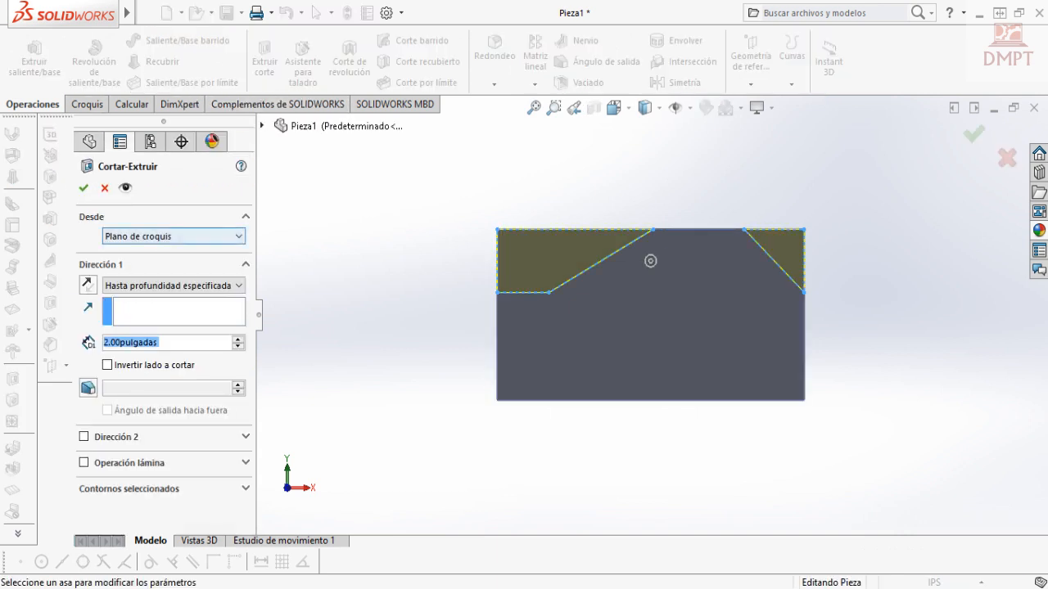
left_click(171, 285)
left_click(121, 312)
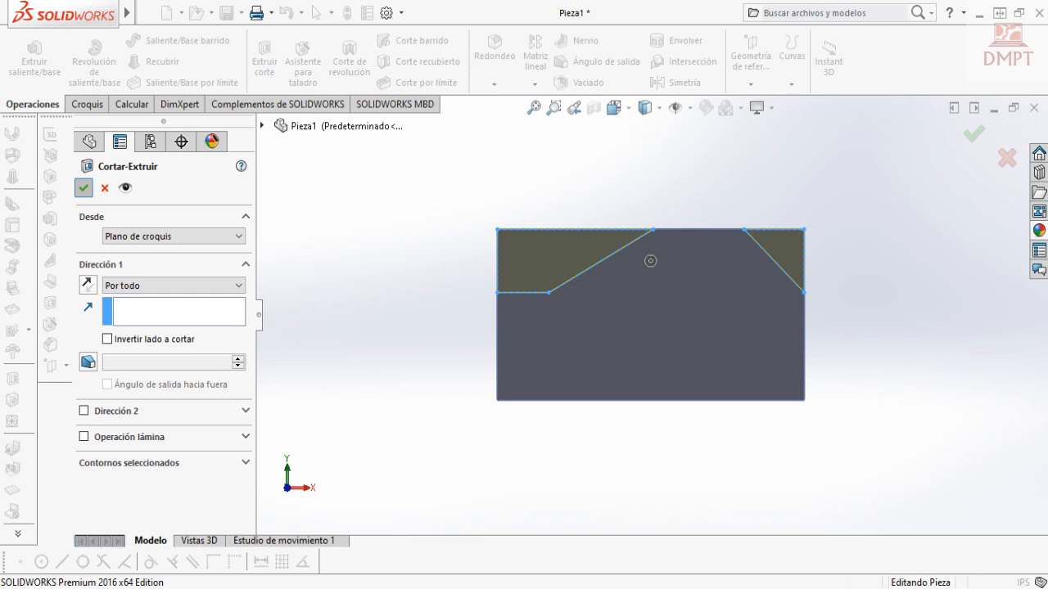
key("Return")
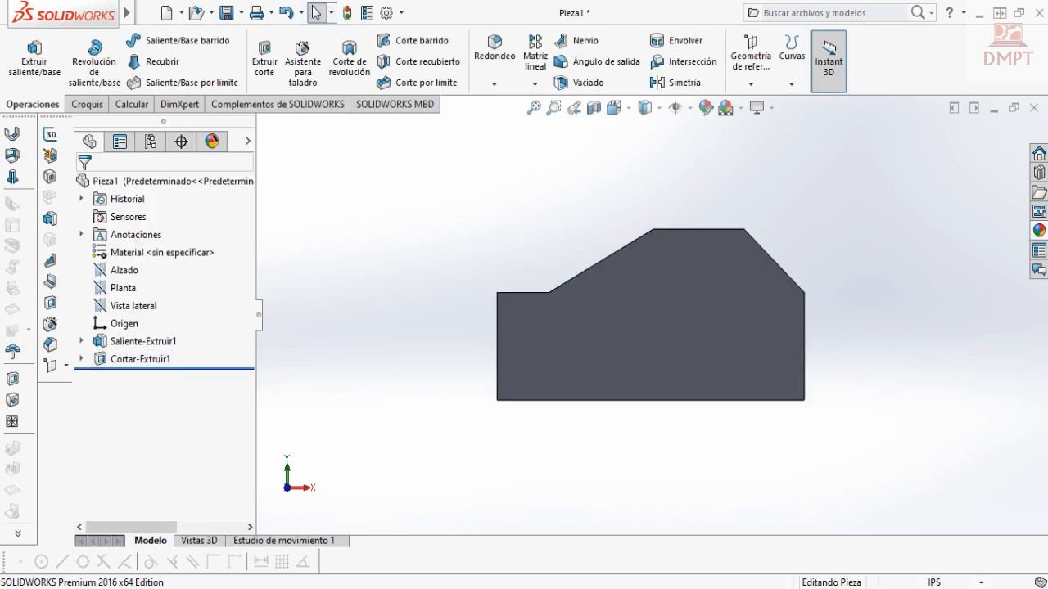
Start a new sketch on the bottom face of the block, viewed from below.
scroll(663, 320, "down", 3)
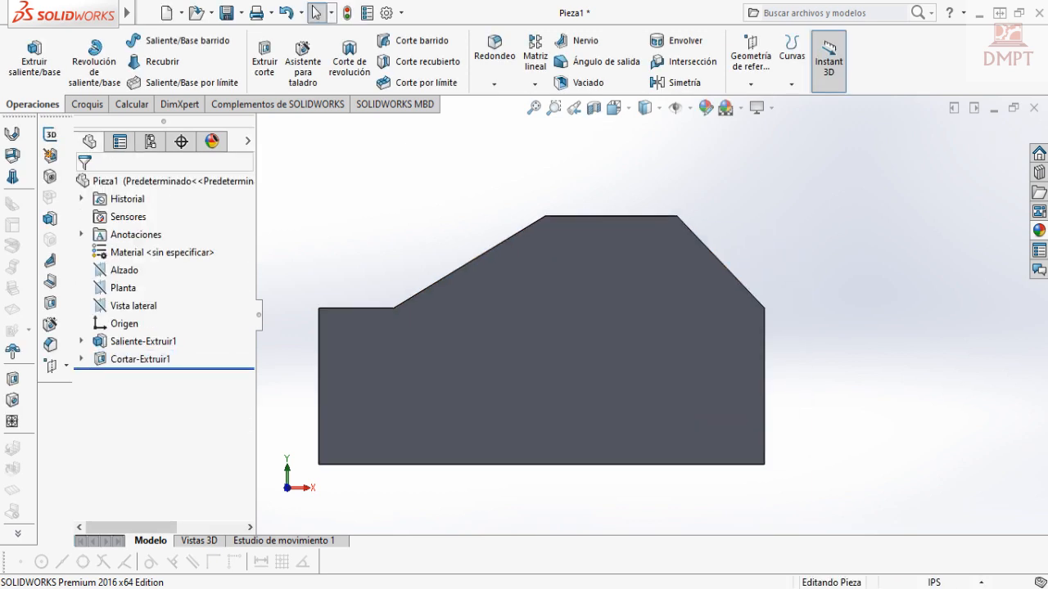
scroll(655, 312, "up", 5)
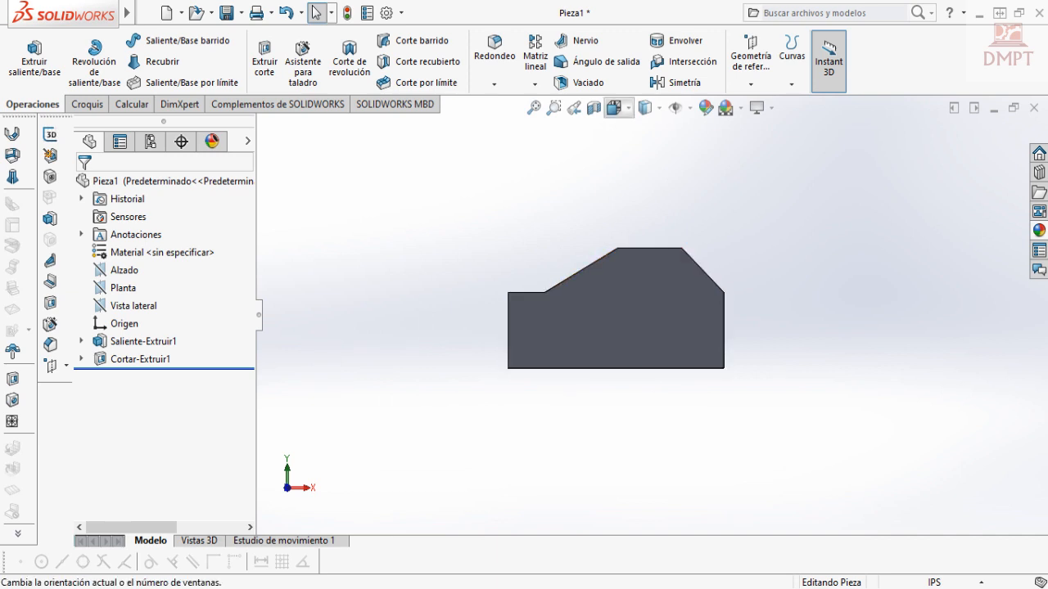
left_click(614, 107)
left_click(636, 175)
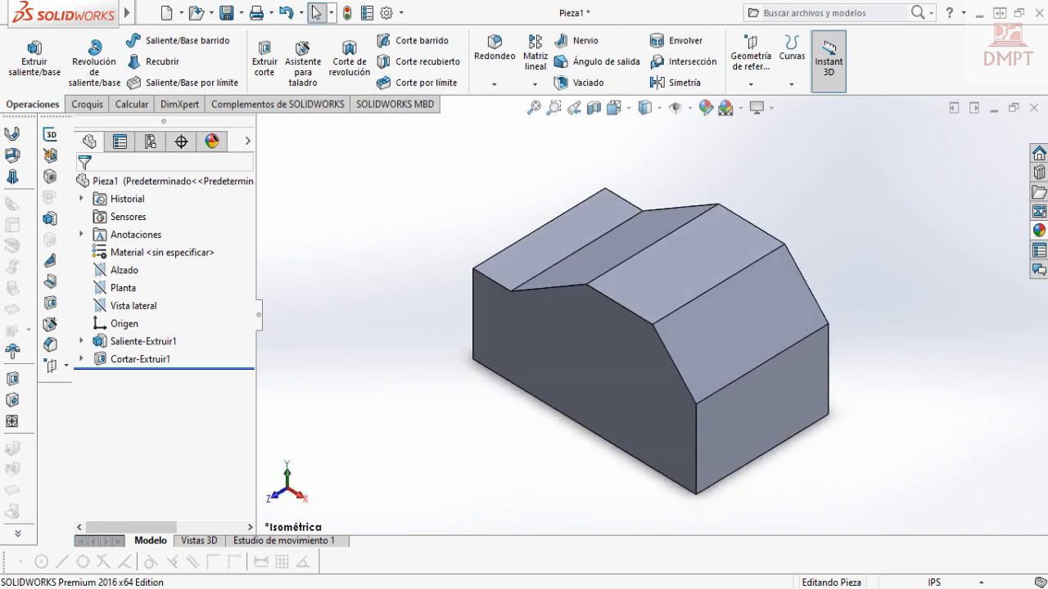
left_click(615, 108)
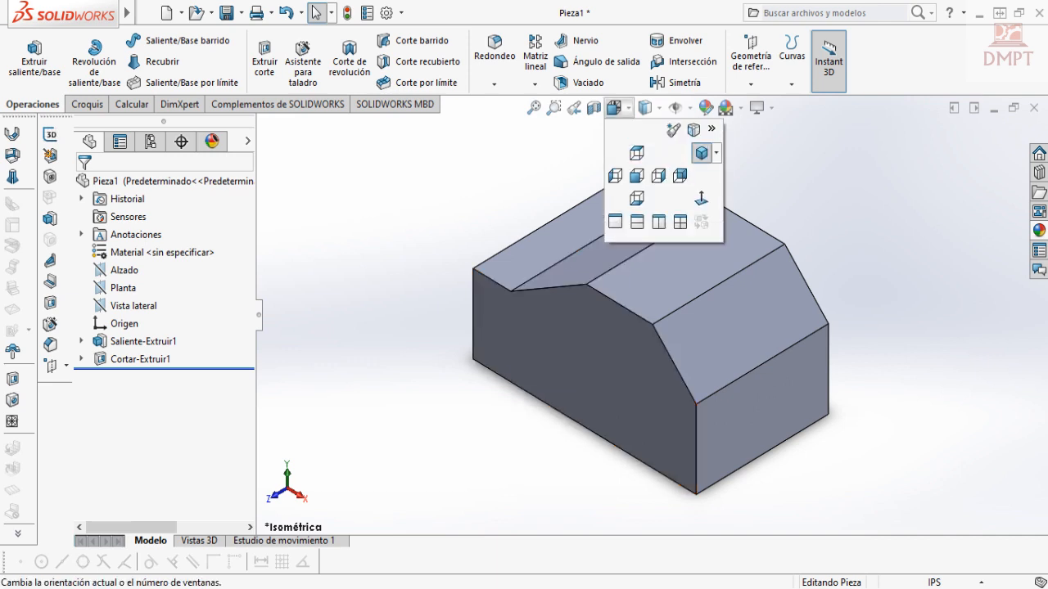
left_click(636, 198)
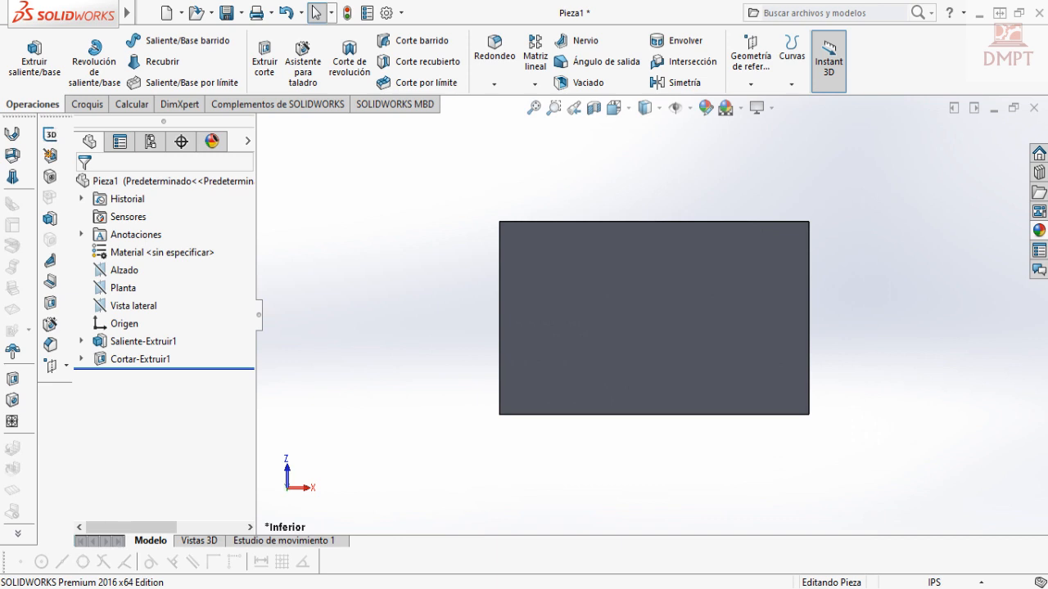
left_click(86, 104)
left_click(24, 54)
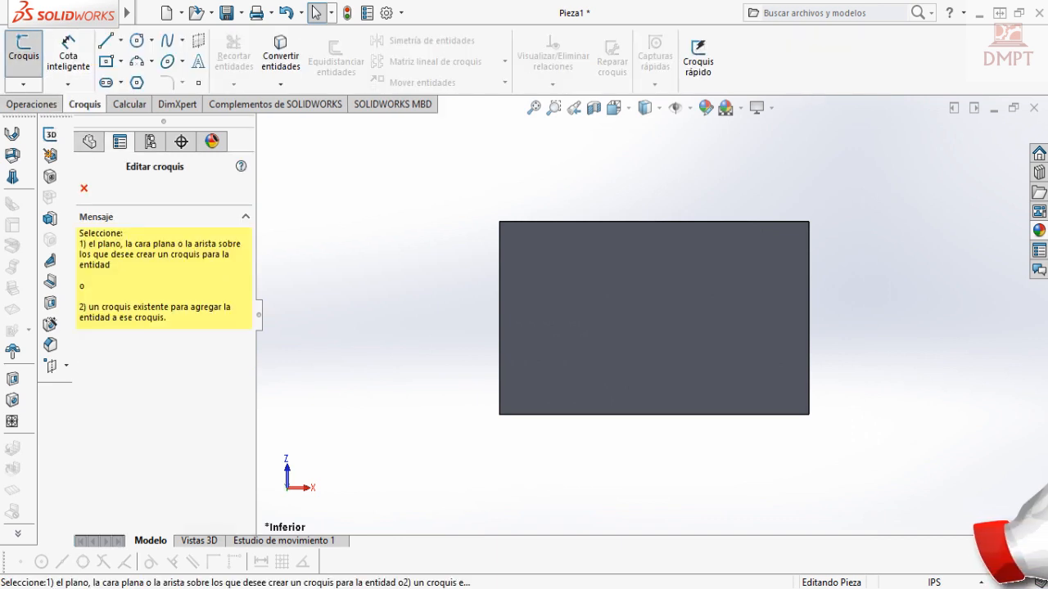
left_click(659, 323)
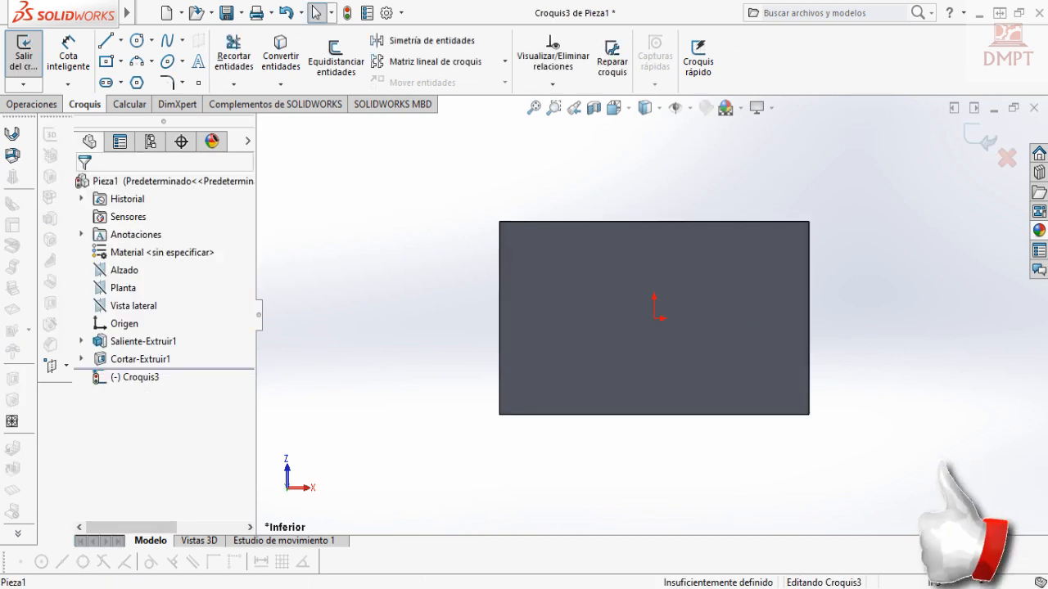
Sketch two separate corner rectangles hanging from the face's upper edge, the left about 0.56 in wide and the right about 0.57 in tall.
left_click(105, 61)
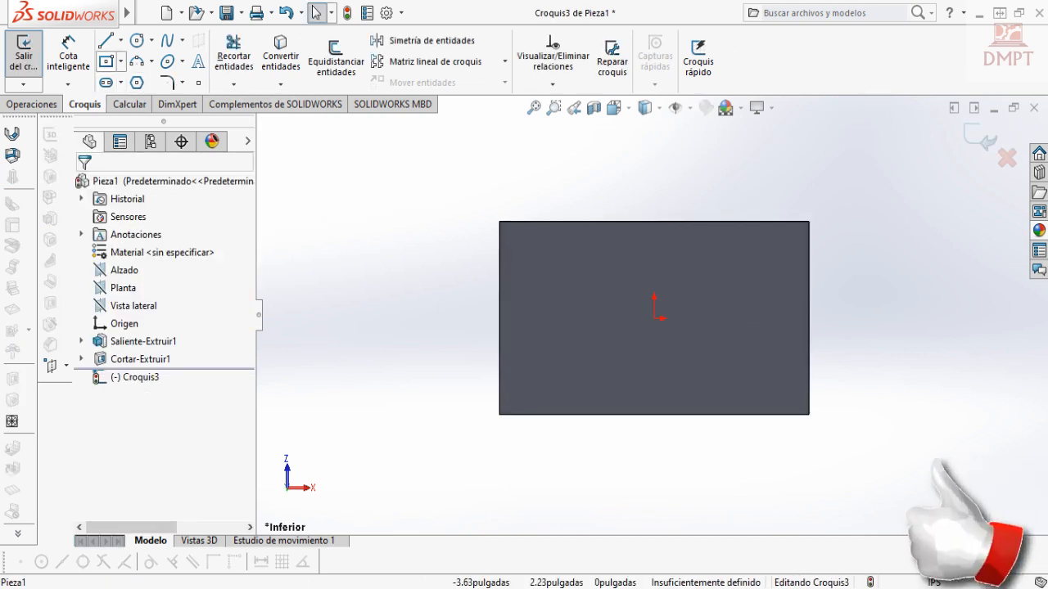
left_click(120, 61)
left_click(143, 82)
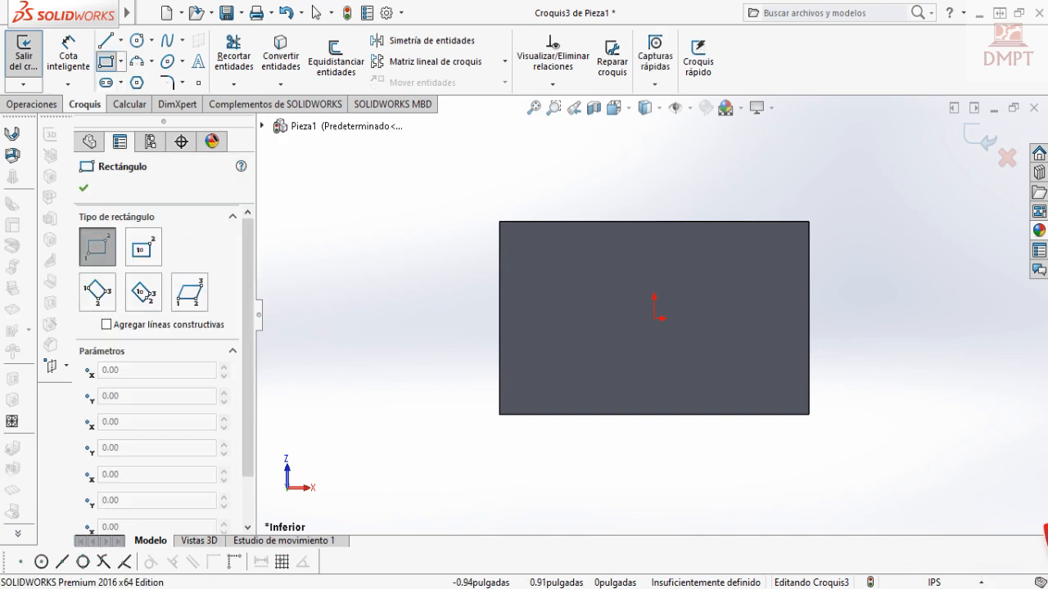
left_click(586, 222)
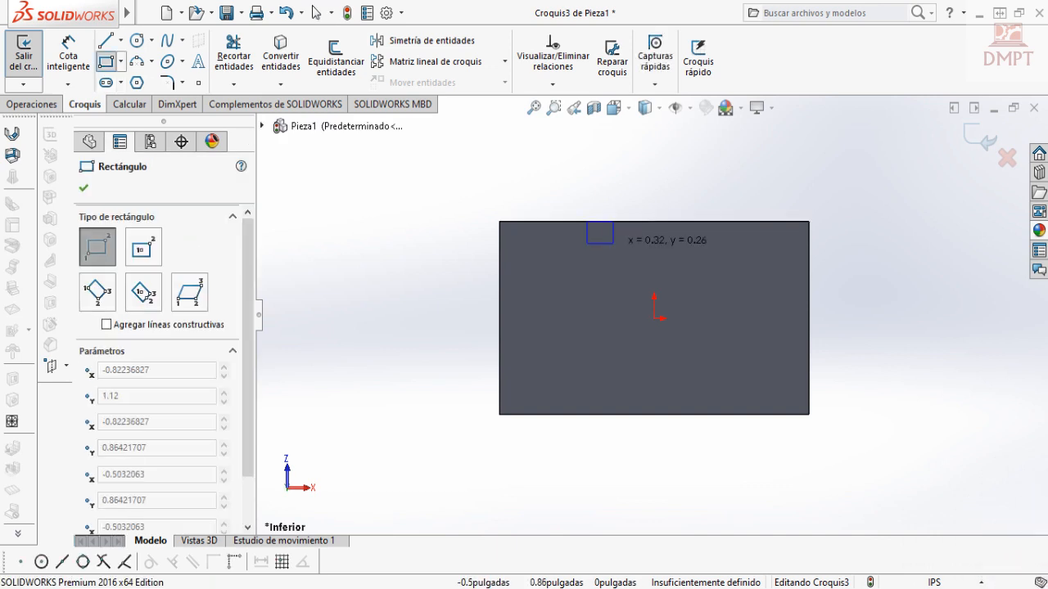
left_click(632, 263)
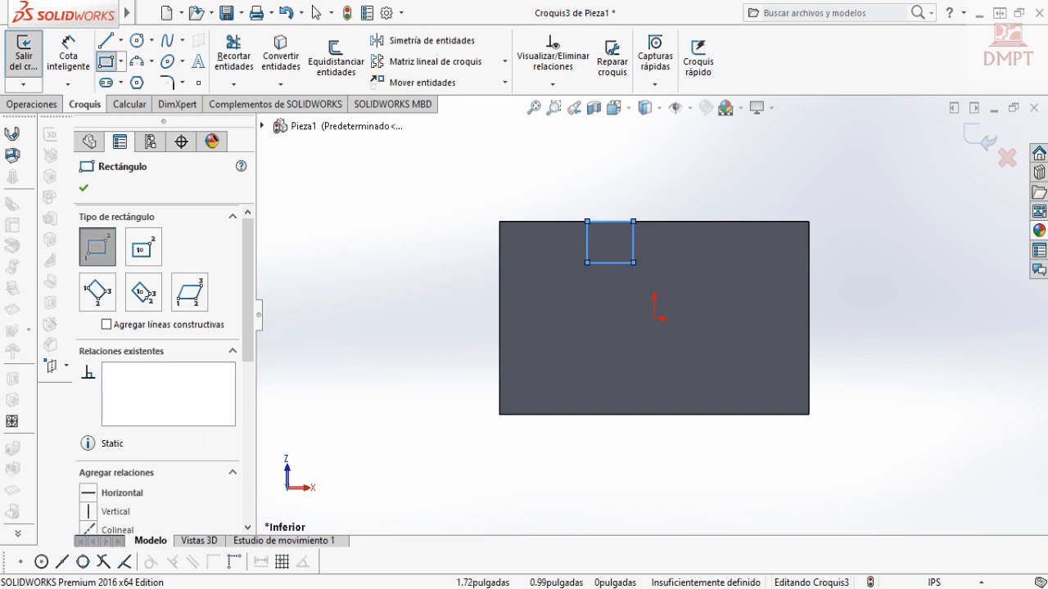
left_click(717, 222)
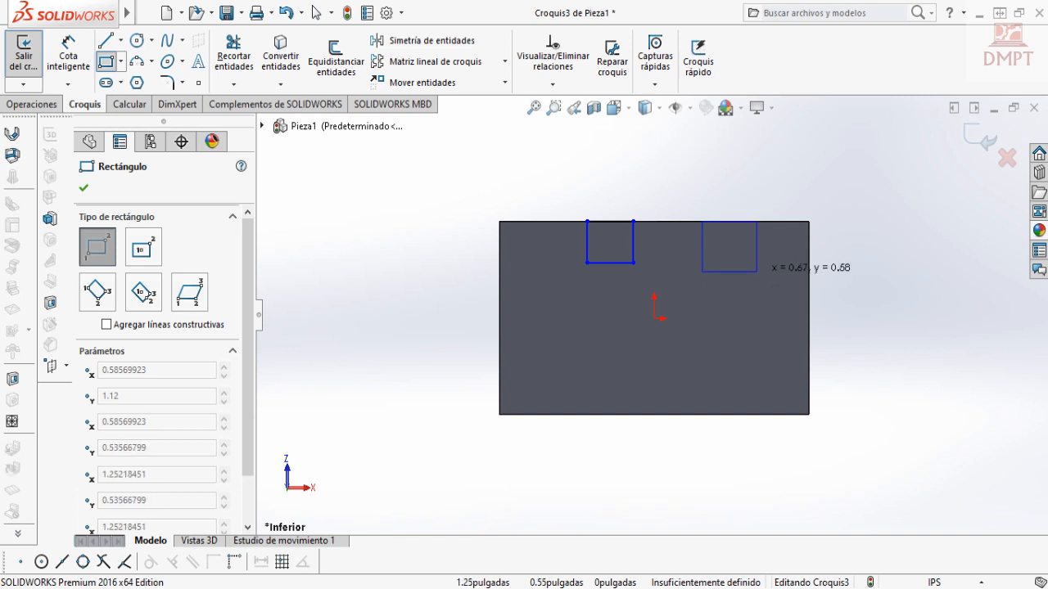
left_click(751, 271)
key("Escape")
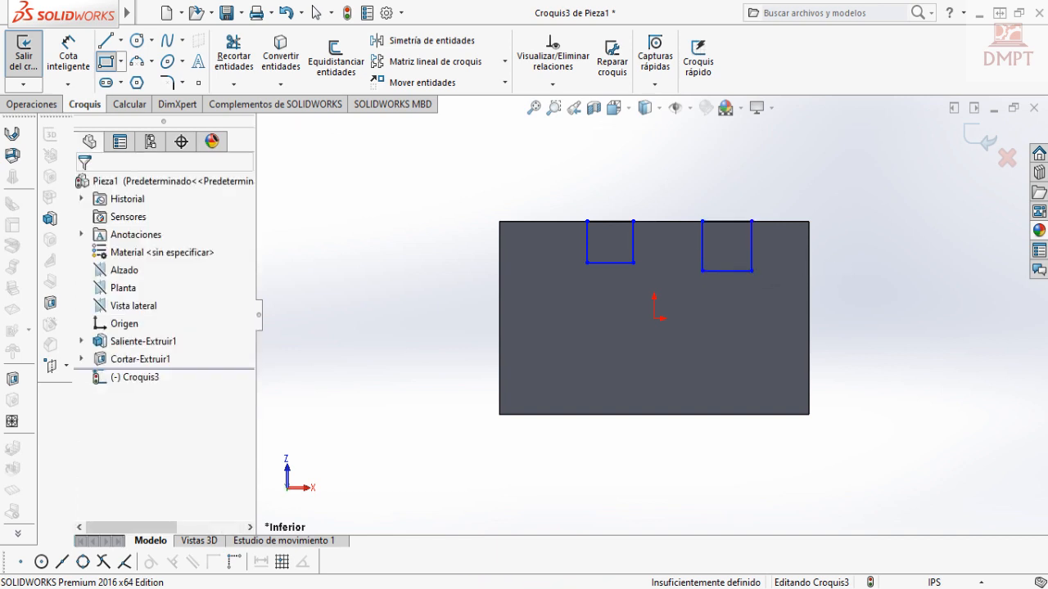
Dimension the distance from the face's upper-left corner to the left rectangle's upper-left corner to 1 in.
left_click(68, 55)
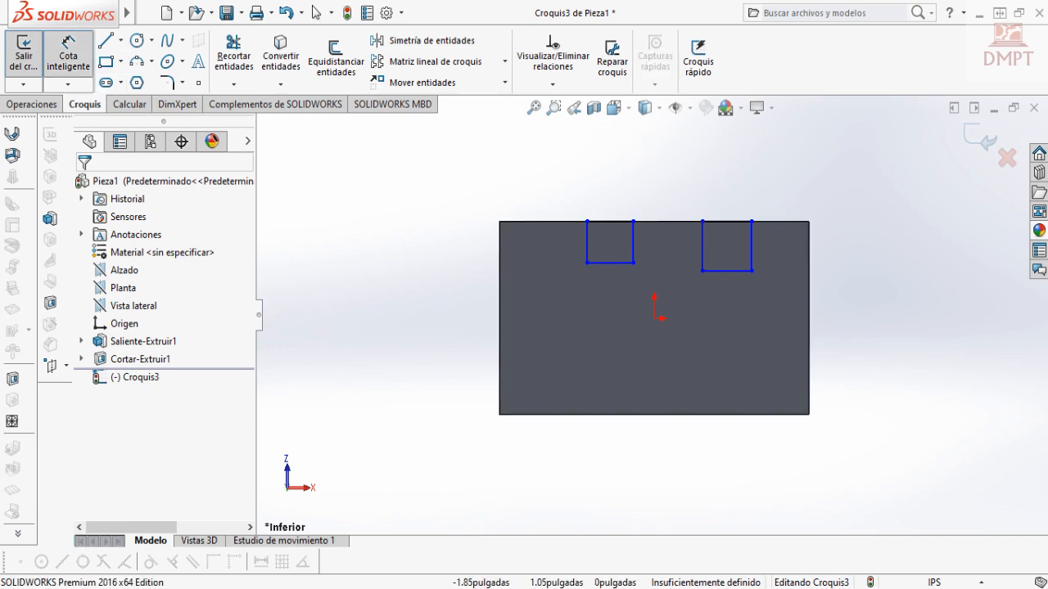
left_click(499, 222)
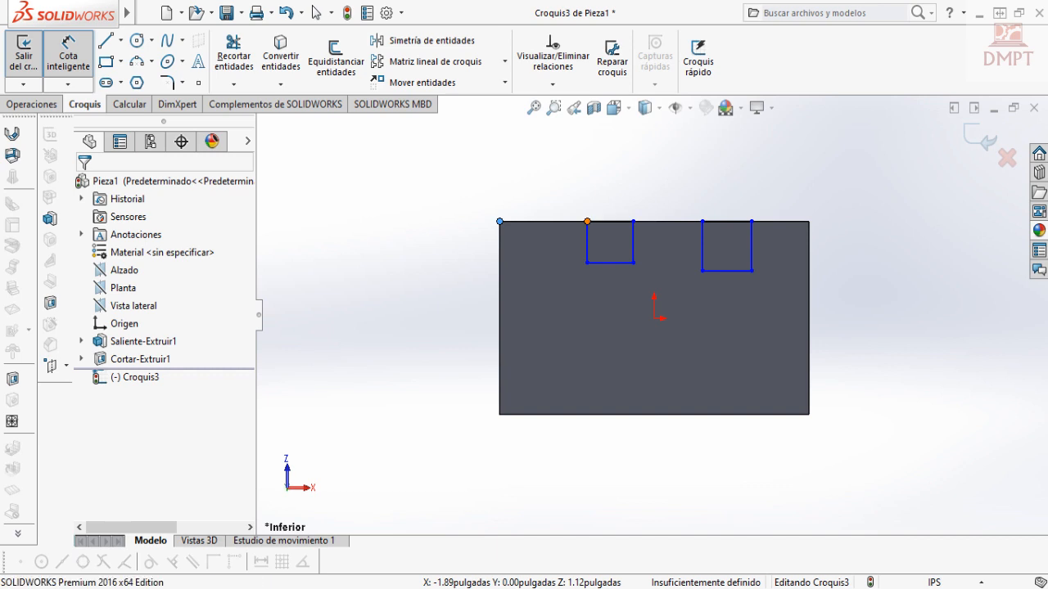
left_click(587, 222)
left_click(540, 203)
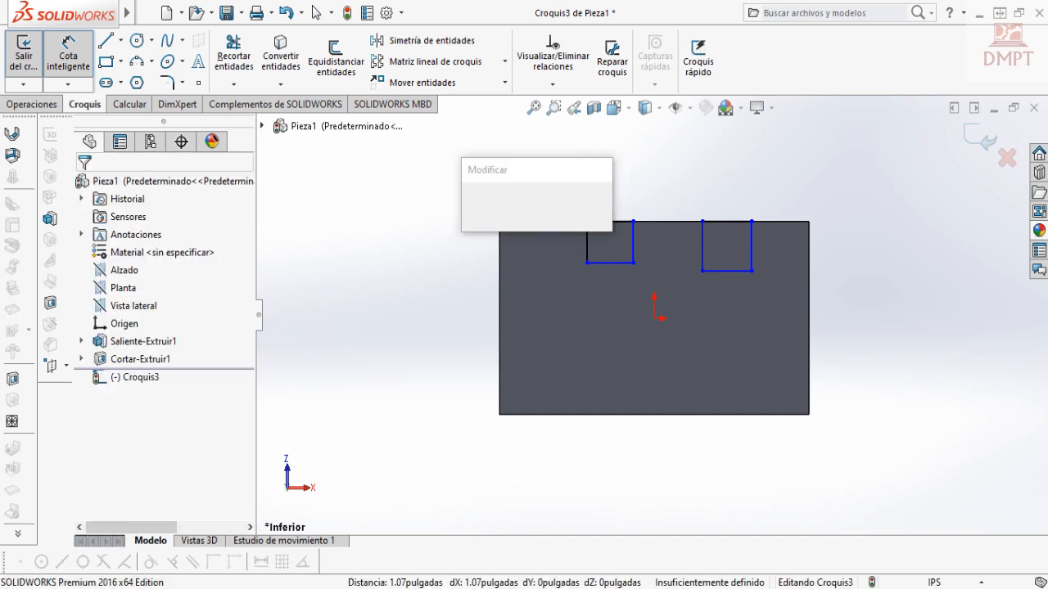
type("1")
key("Return")
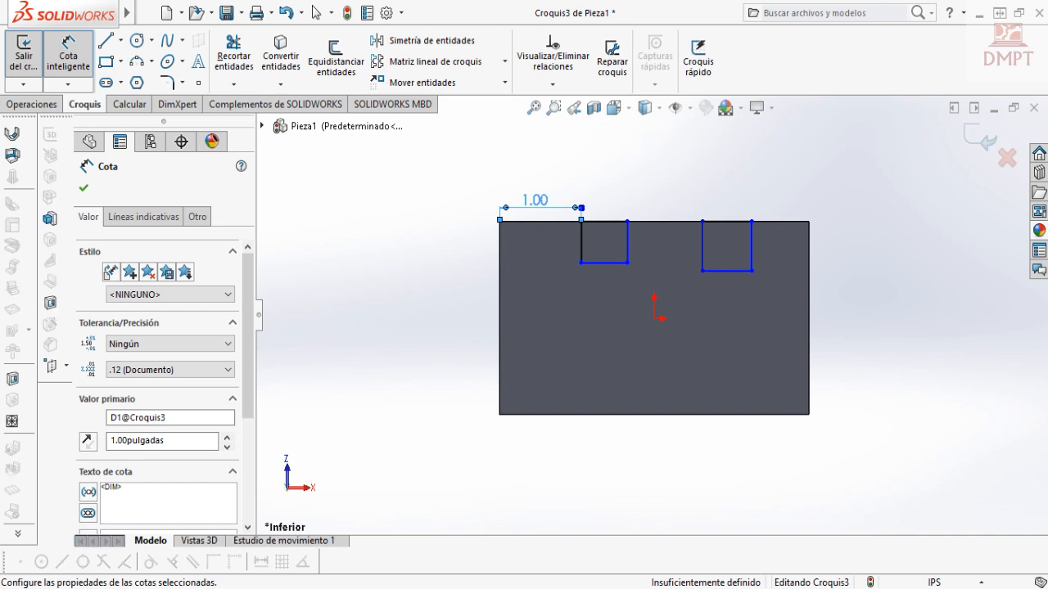
Dimension the left rectangle's top side to 1.14 in and end dimensioning.
left_click(603, 221)
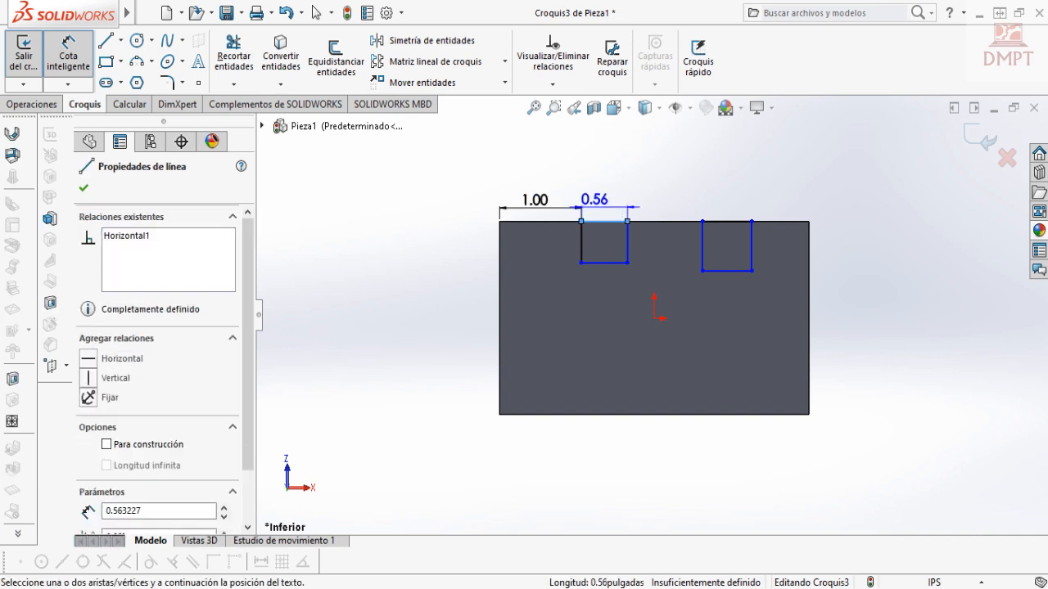
left_click(596, 193)
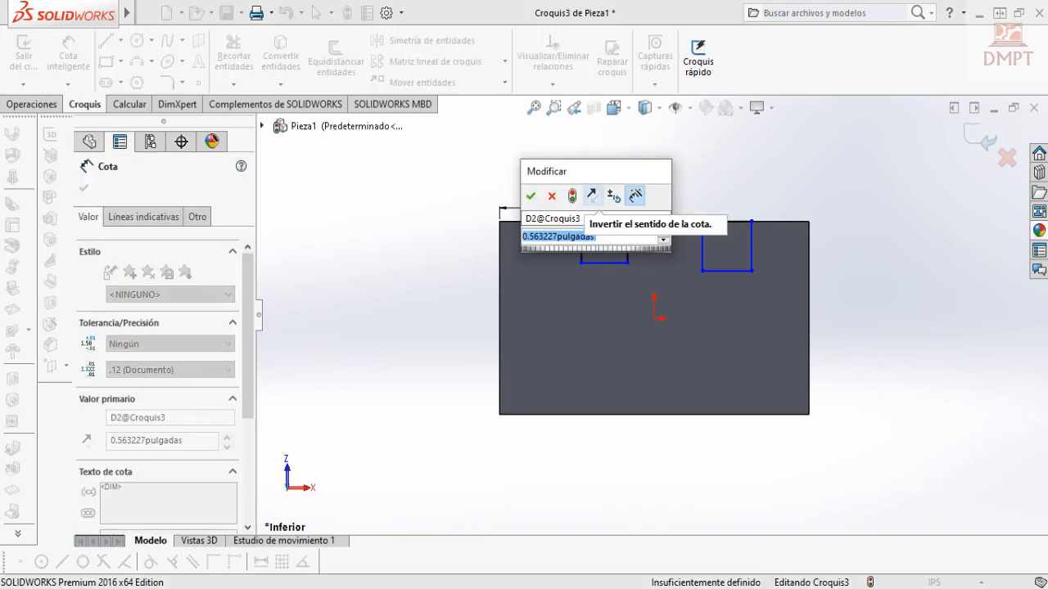
type("1.14")
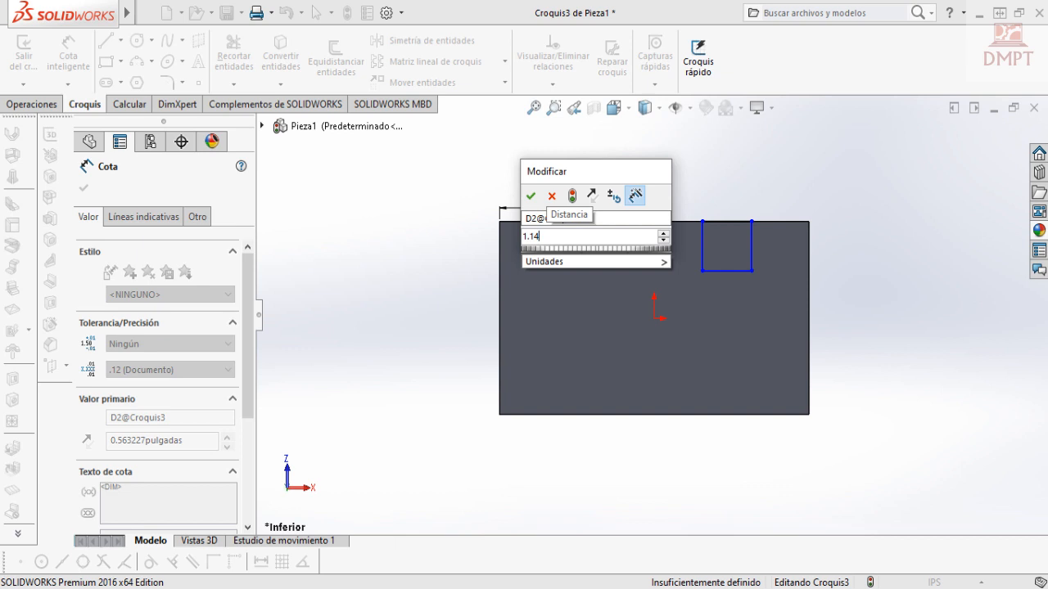
key("Return")
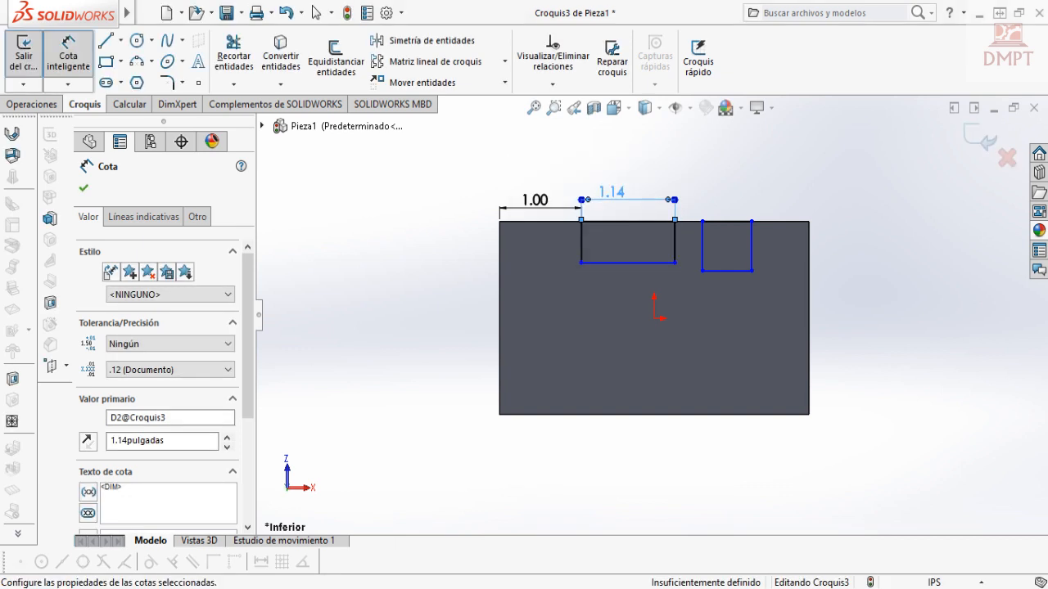
key("Escape")
Make the right rectangle's upper-right corner coincident with the face's upper-right corner and dimension its top side to 1 in.
mouse_move(752, 221)
left_mouse_down()
mouse_move(822, 227)
mouse_move(809, 224)
left_mouse_up()
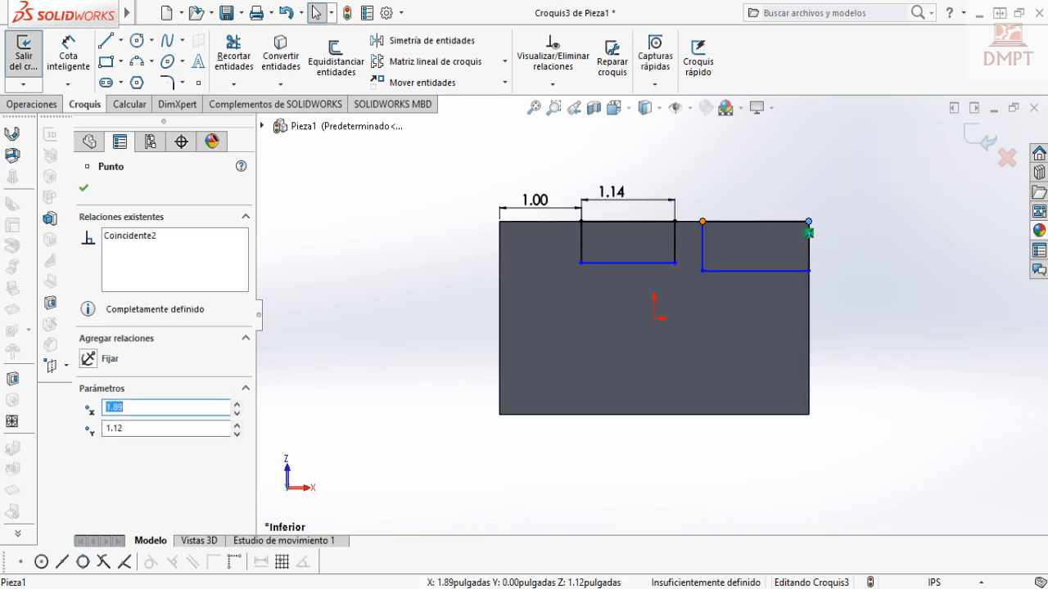
key("Escape")
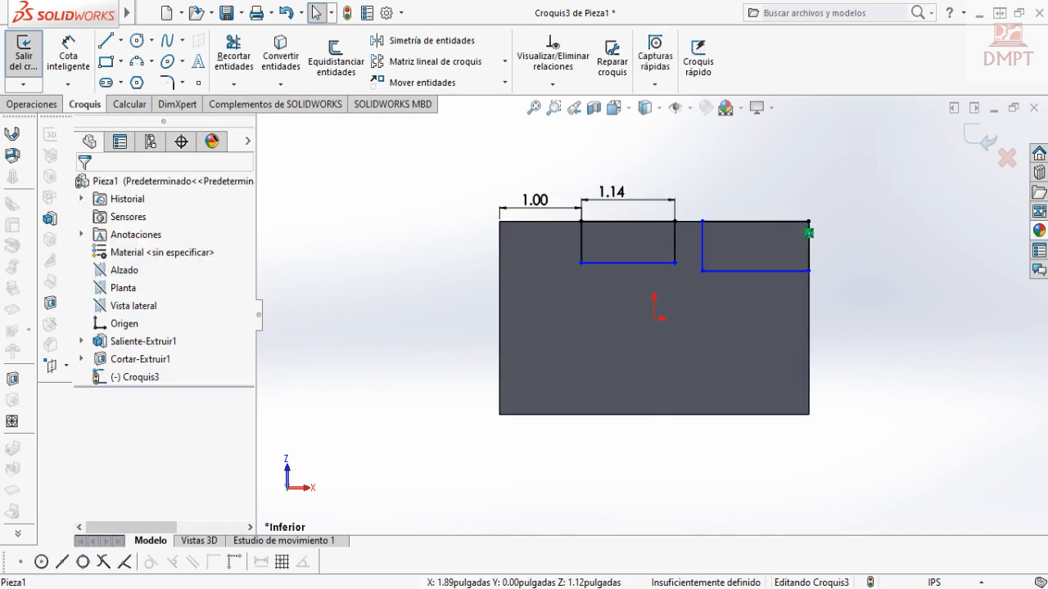
left_click(68, 54)
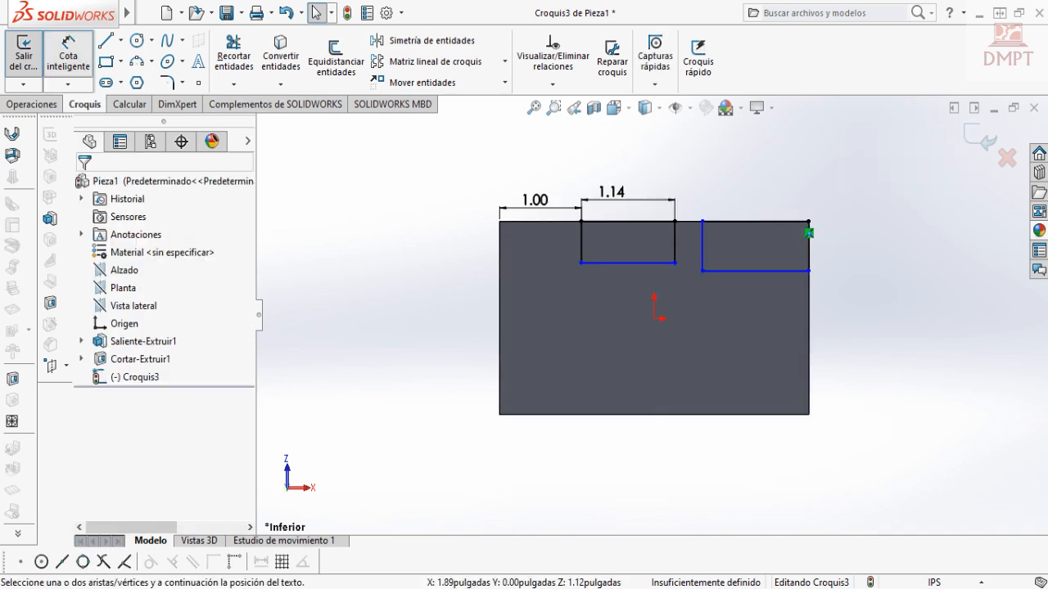
left_click(754, 221)
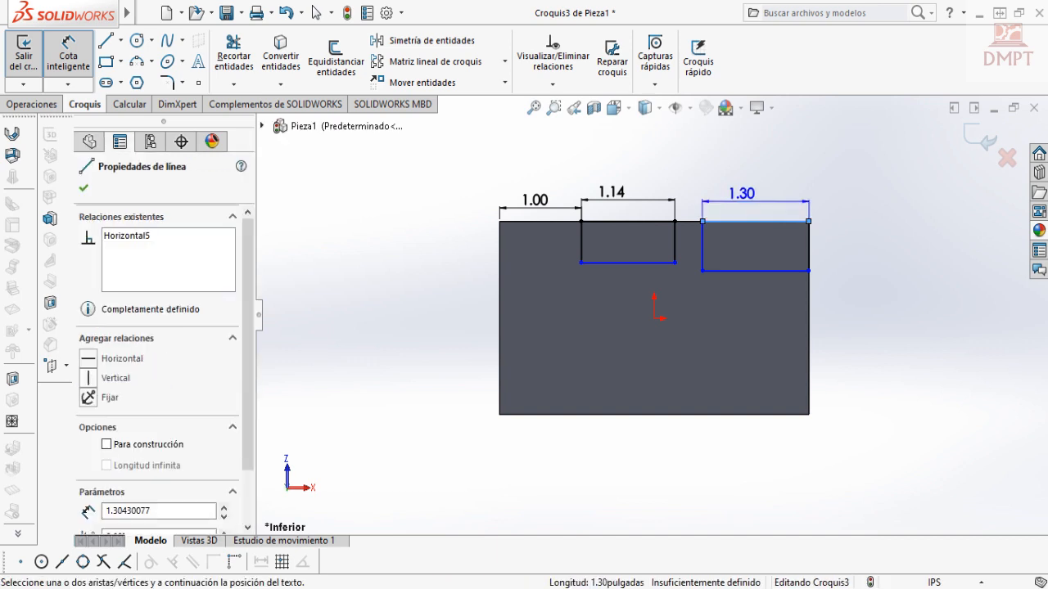
left_click(741, 194)
type("1")
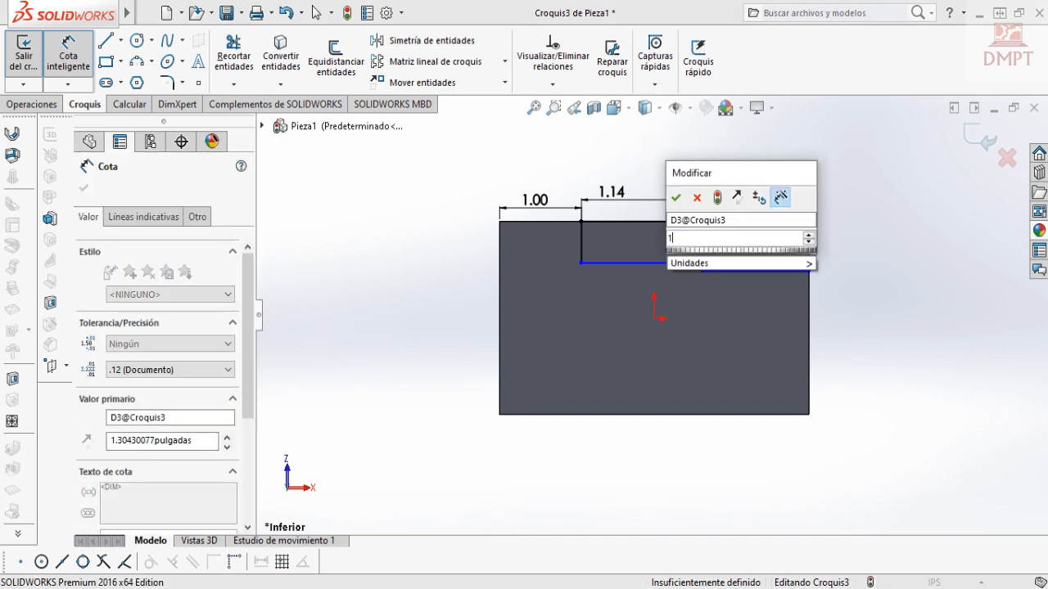
key("Return")
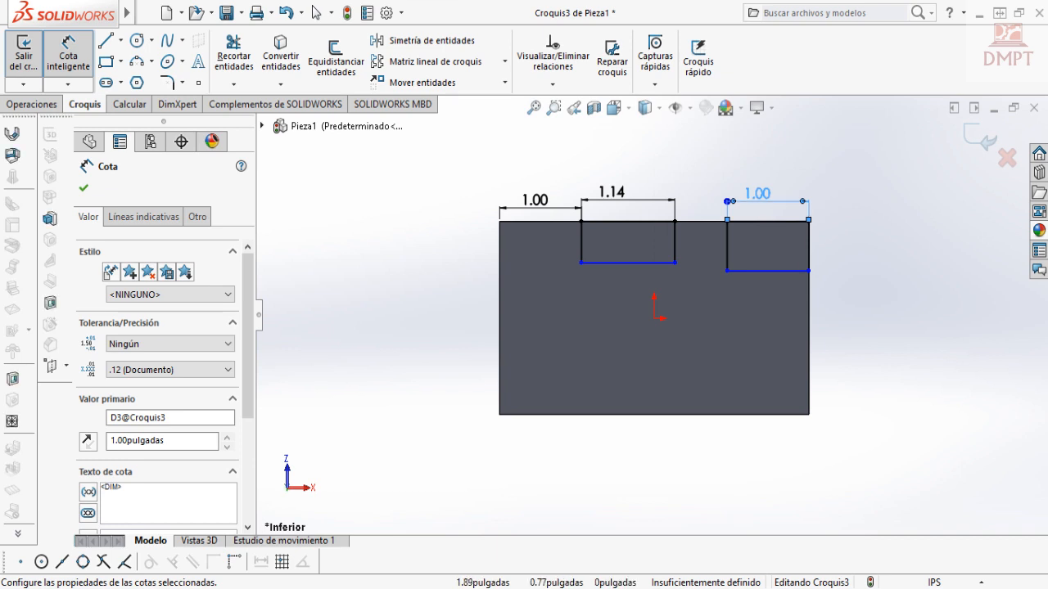
Dimension the right rectangle's vertical side along the face's edge to 0.76 in.
left_click(809, 246)
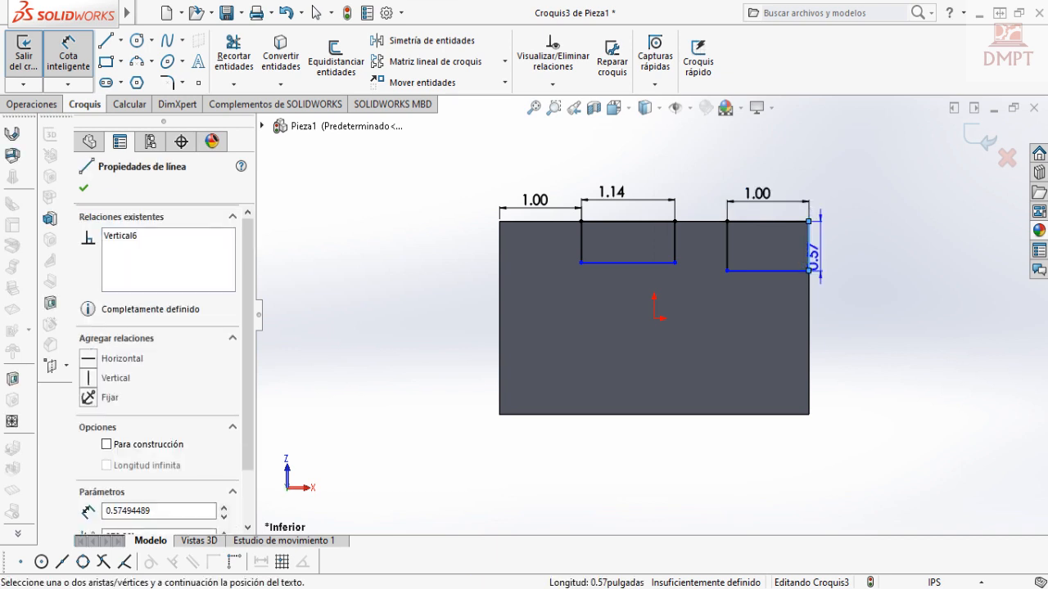
left_click(820, 249)
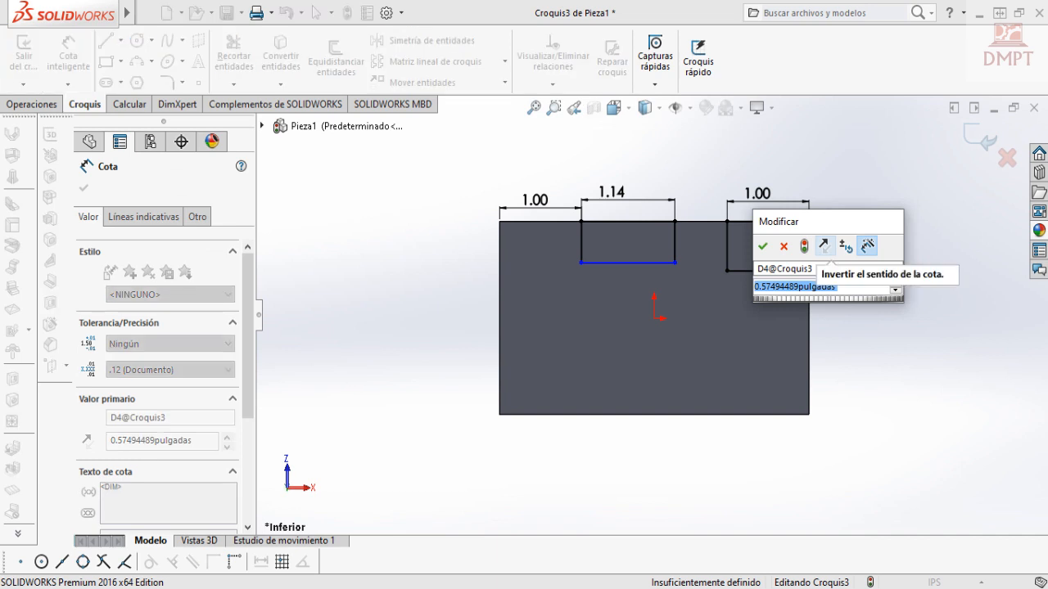
type("0.57")
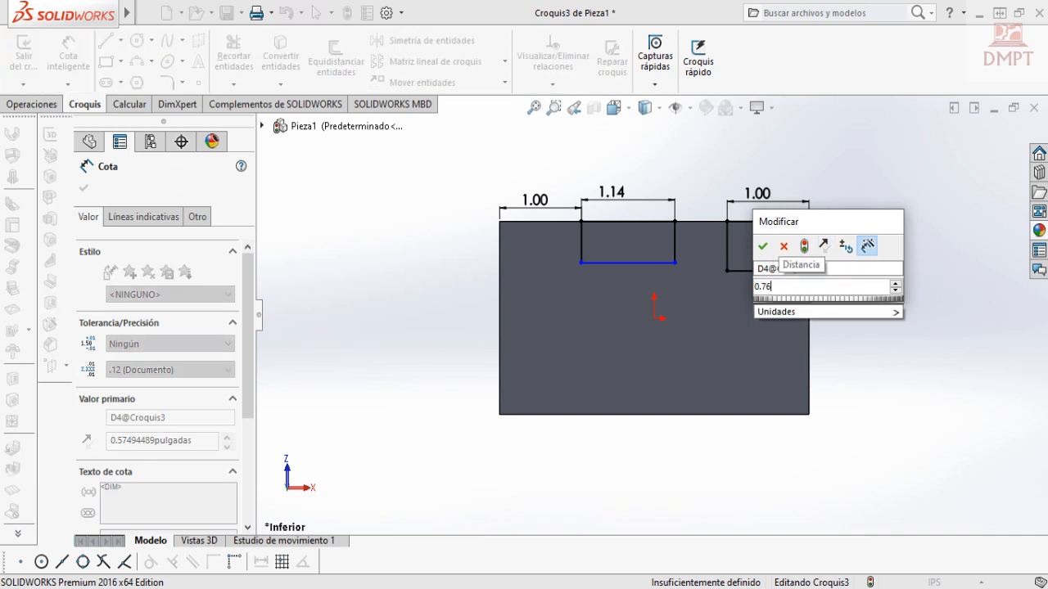
key("Return")
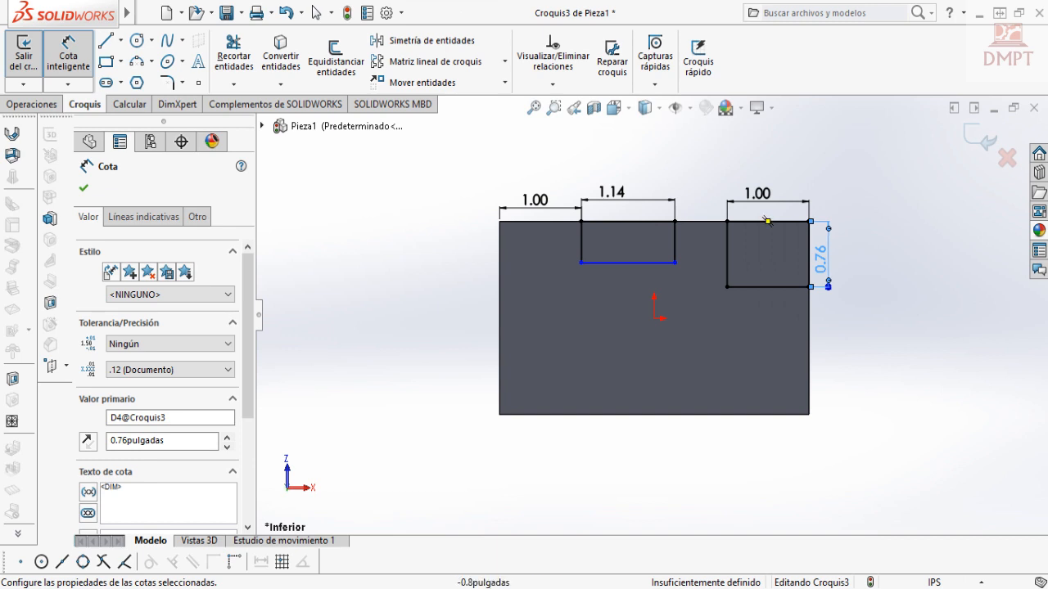
Dimension the left rectangle's left vertical side to 0.54 in and end dimensioning.
left_click(580, 242)
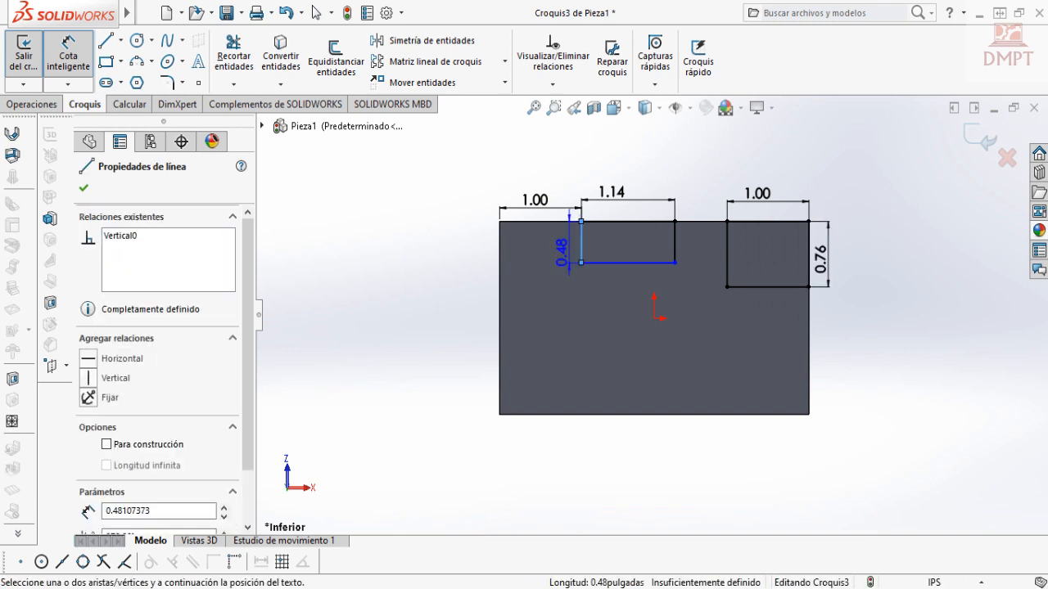
left_click(561, 237)
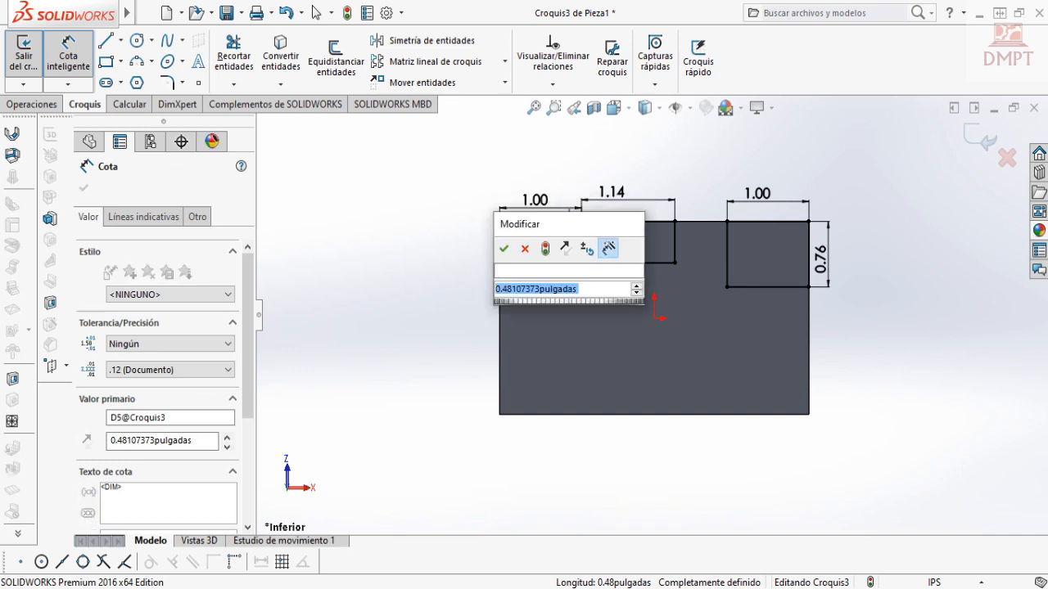
type("0.54")
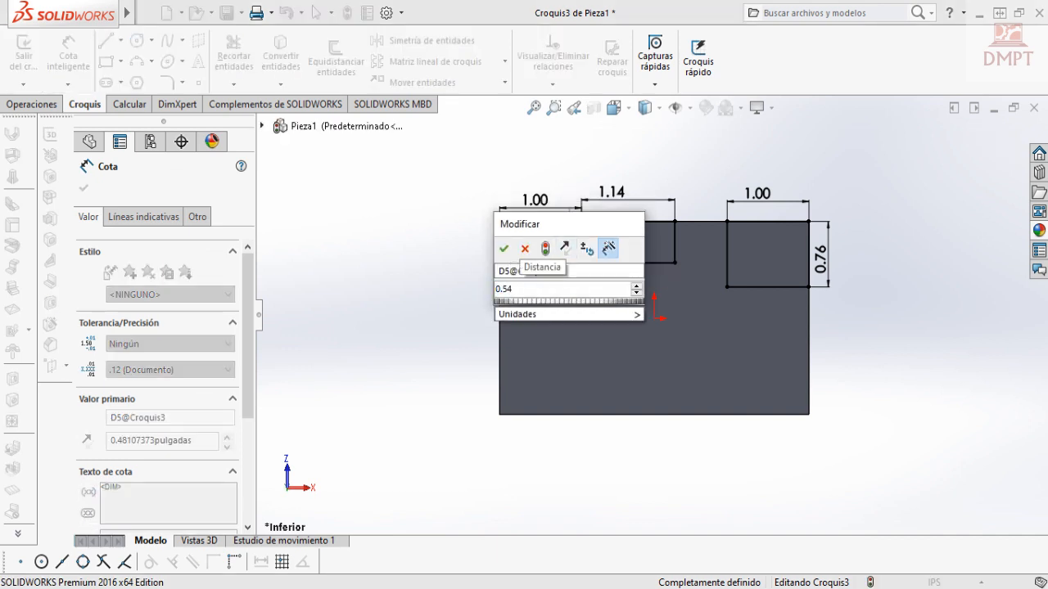
key("Return")
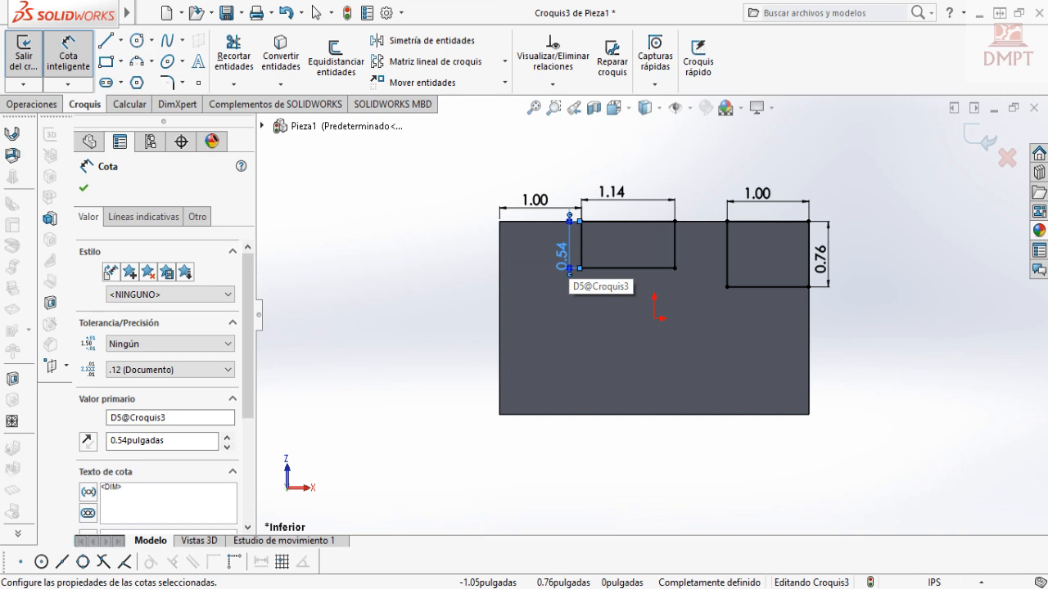
key("Escape")
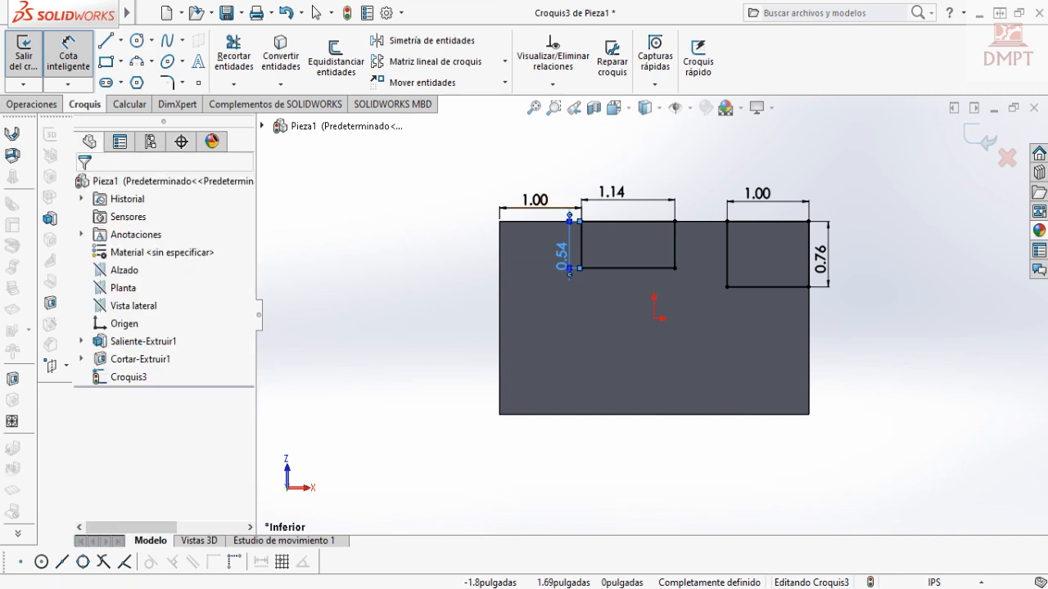
key("Escape")
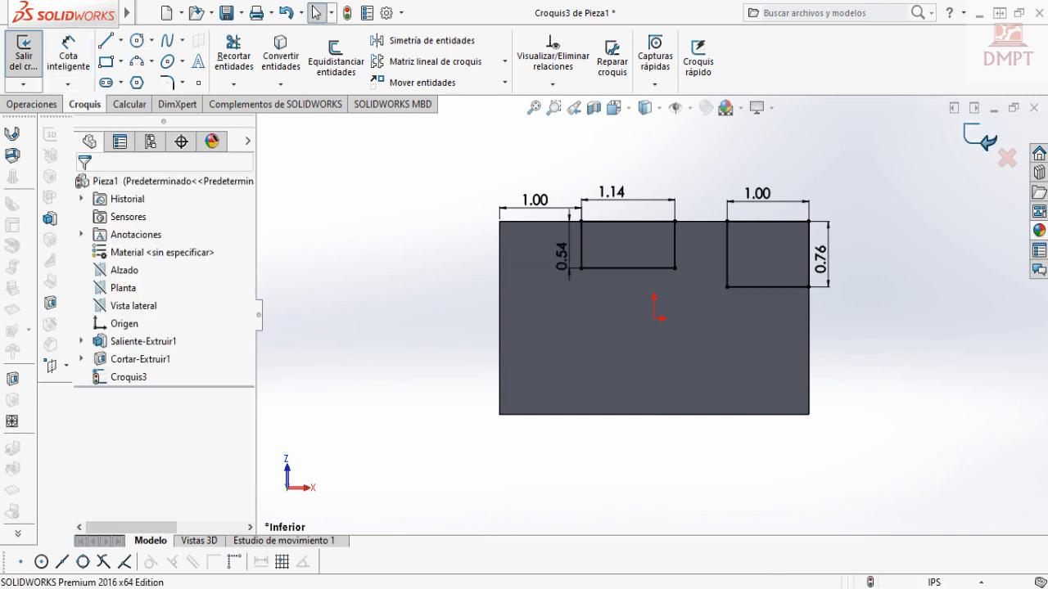
Close the sketch and cut-extrude both rectangles through the whole part with the Por todo end condition.
left_click(24, 53)
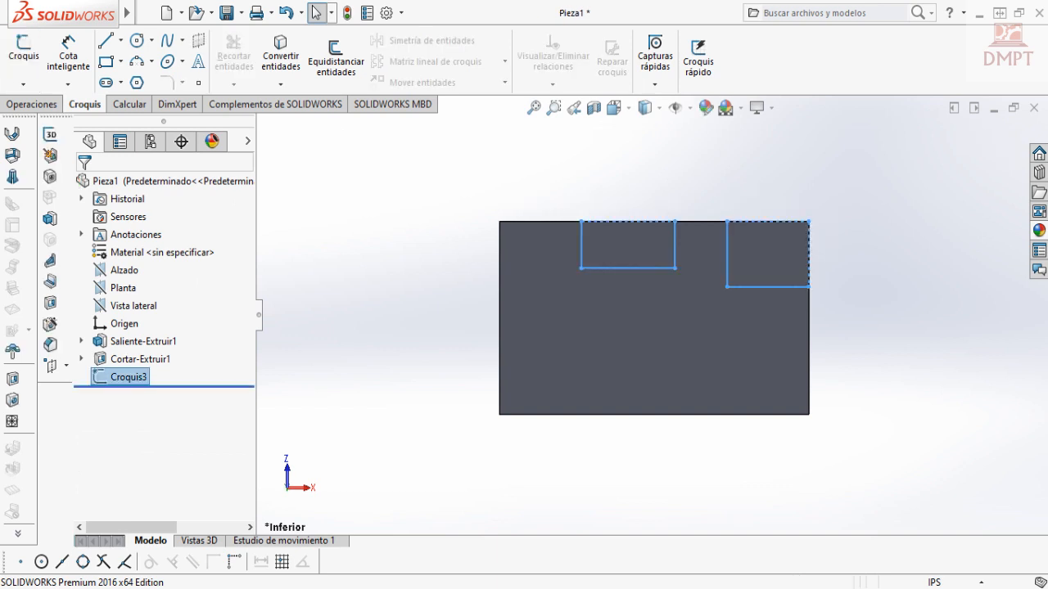
left_click(614, 108)
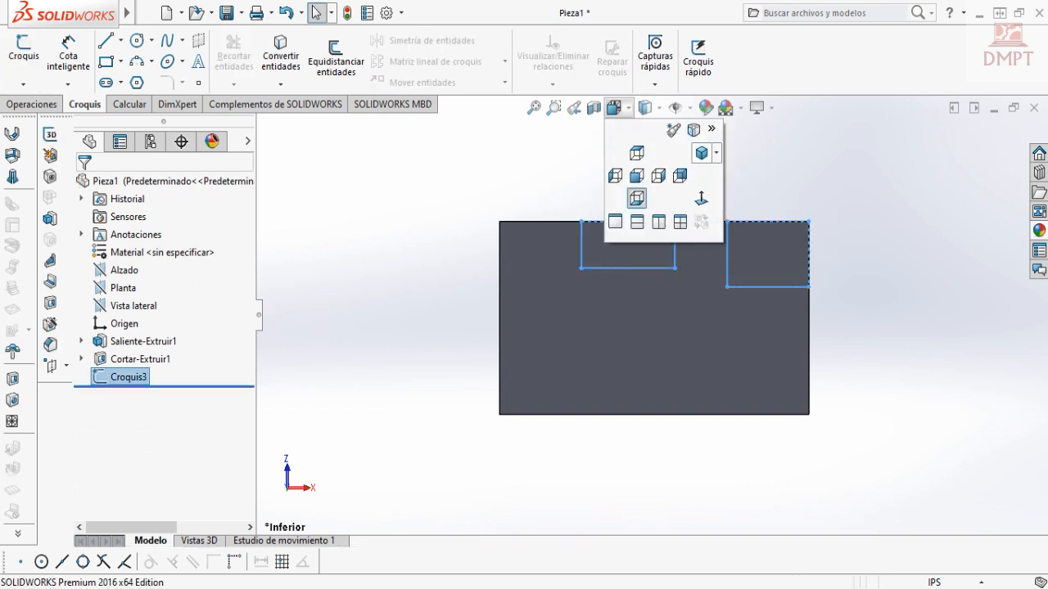
left_click(701, 153)
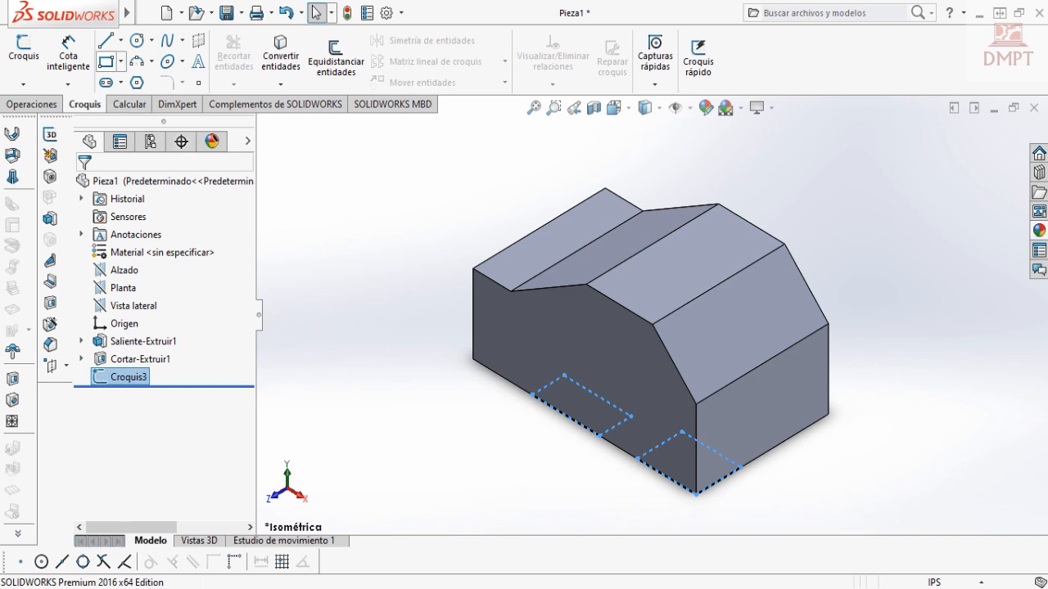
left_click(32, 104)
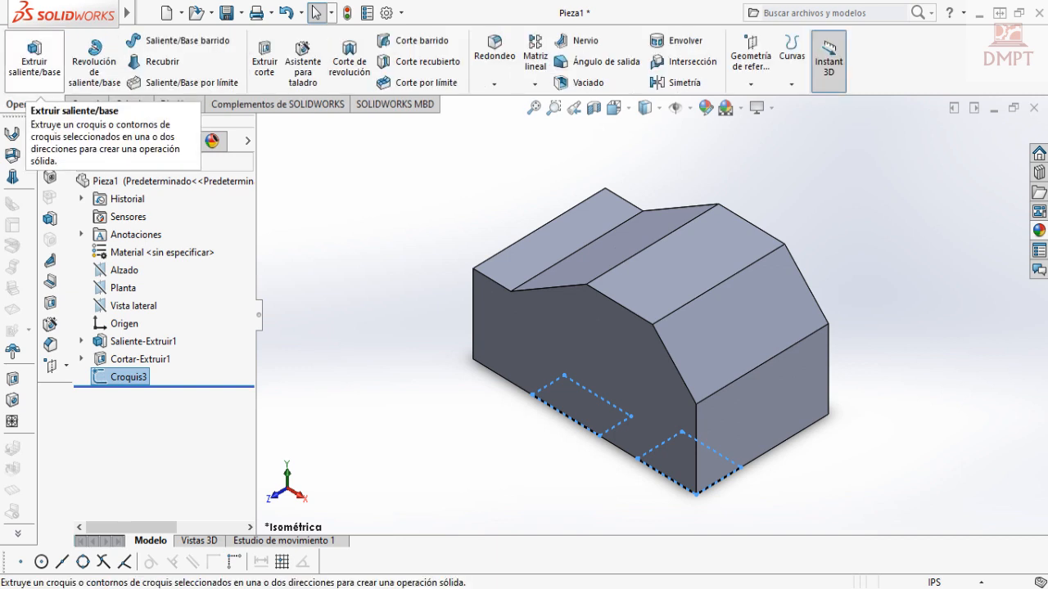
left_click(265, 62)
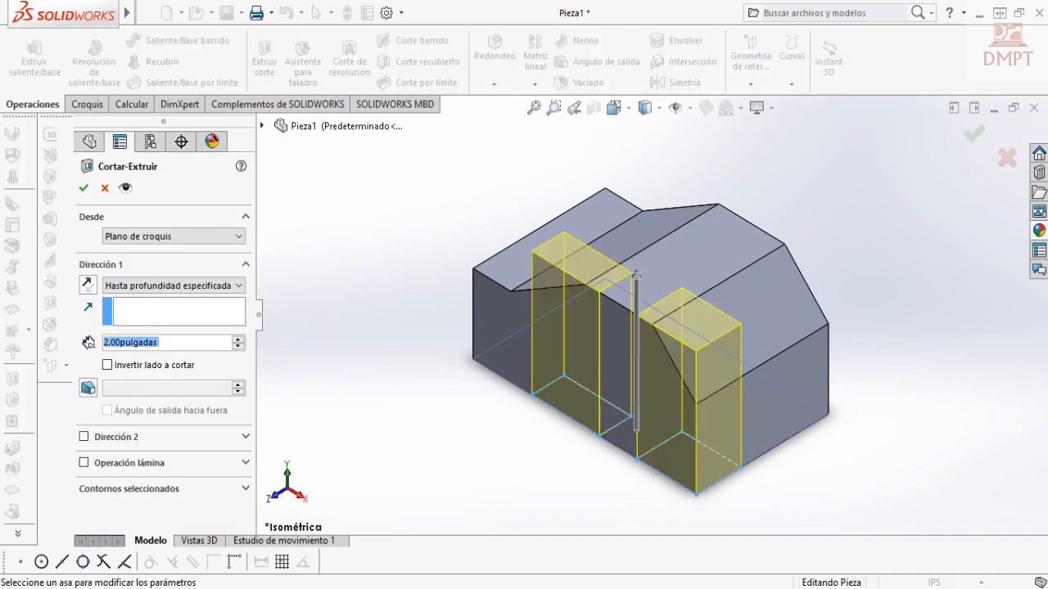
left_click(173, 286)
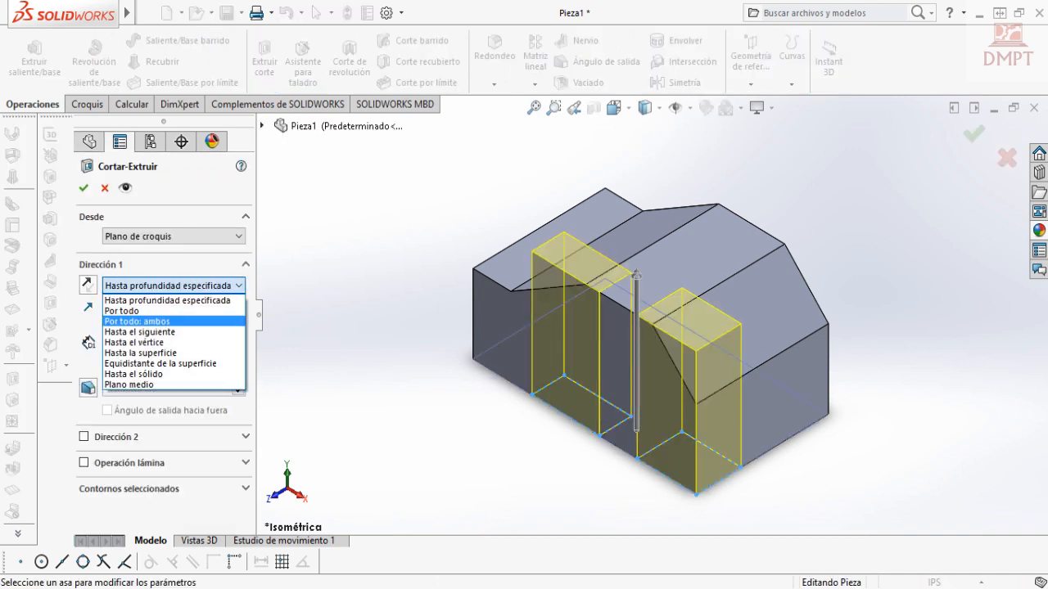
left_click(148, 311)
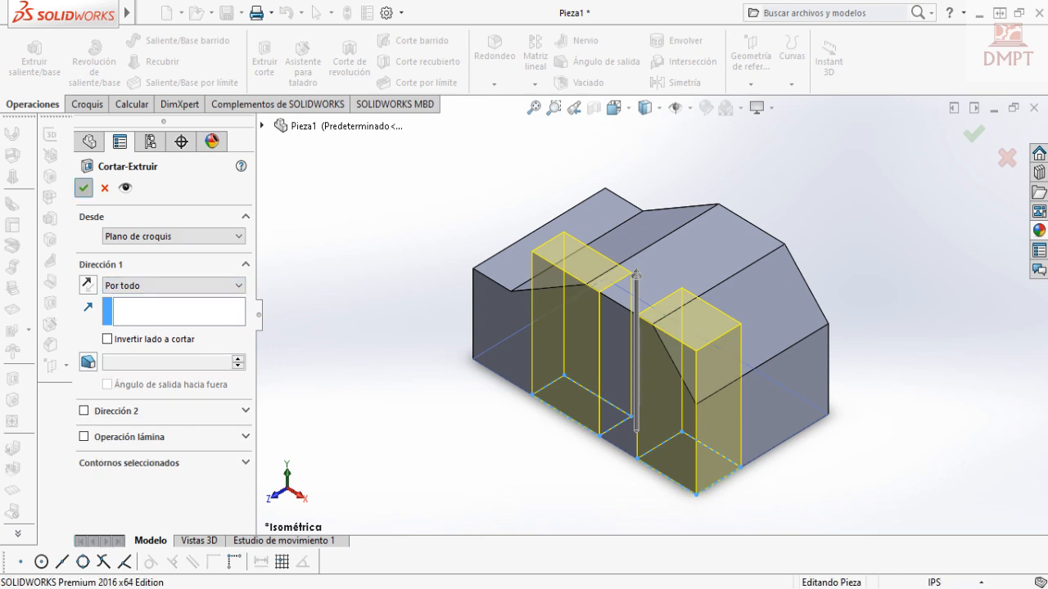
key("Return")
Start a new sketch on the vertical end face below the steep slope at the part's +X end.
left_click(788, 410)
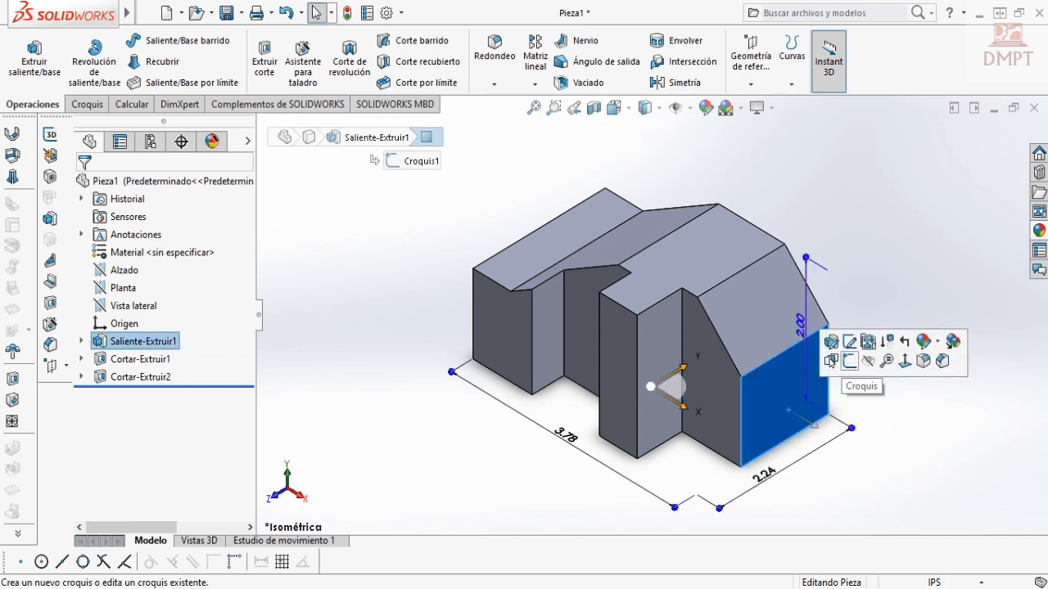
left_click(850, 362)
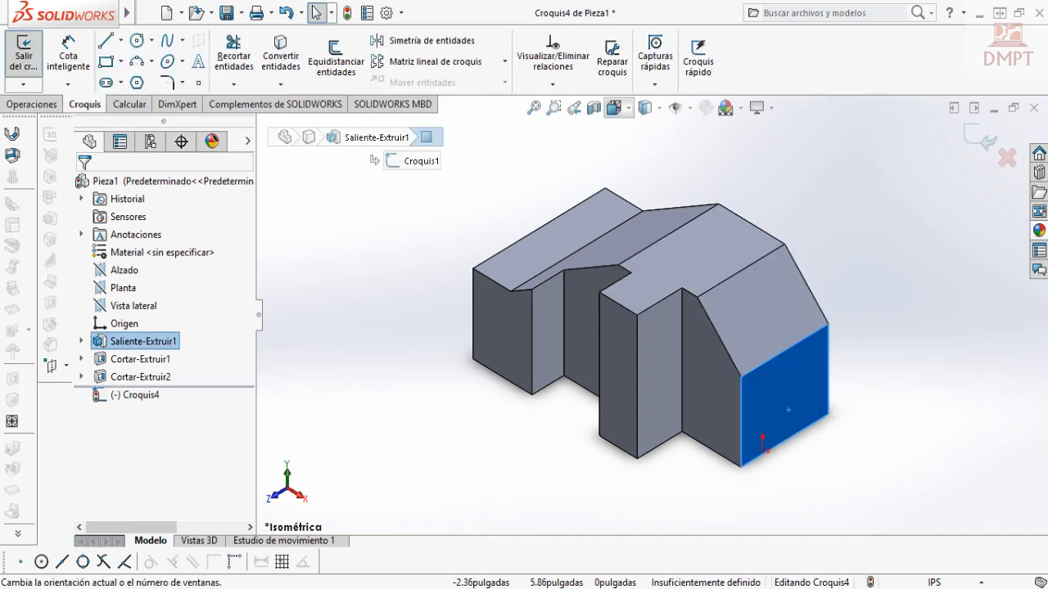
left_click(616, 108)
left_click(702, 198)
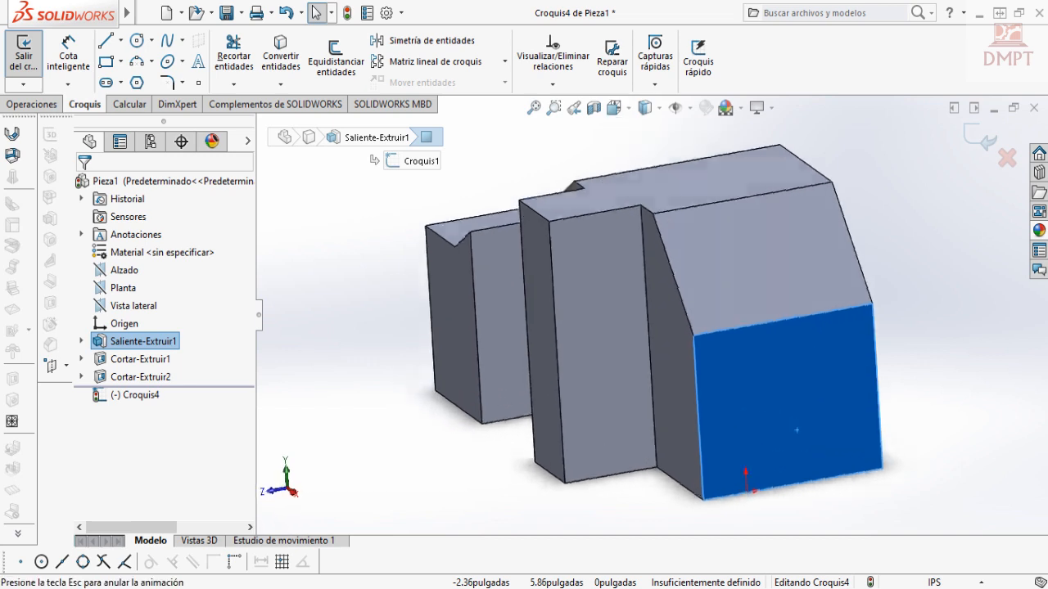
scroll(682, 367, "up", 3)
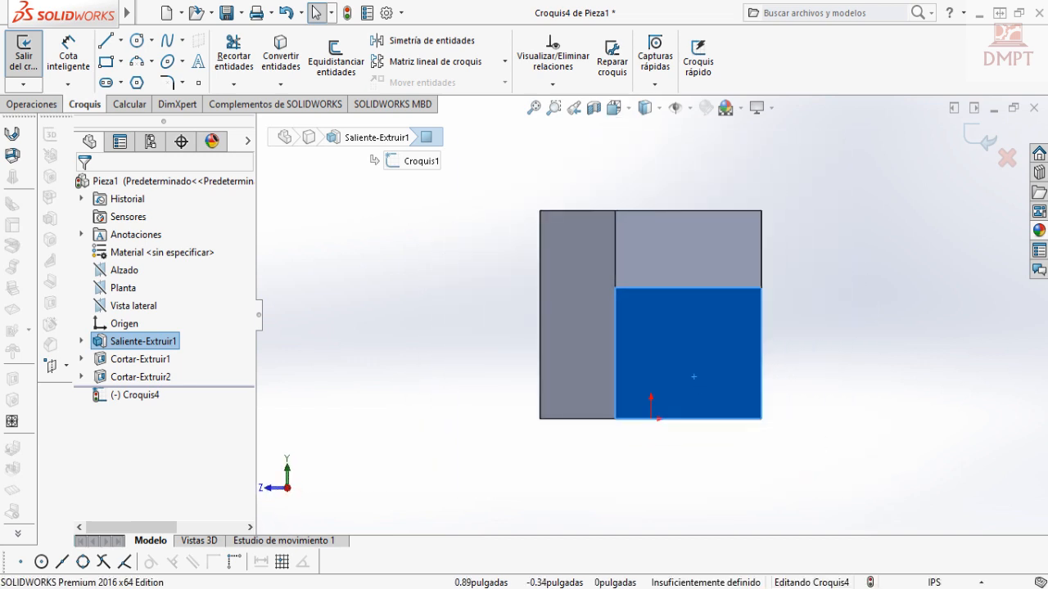
key("Escape")
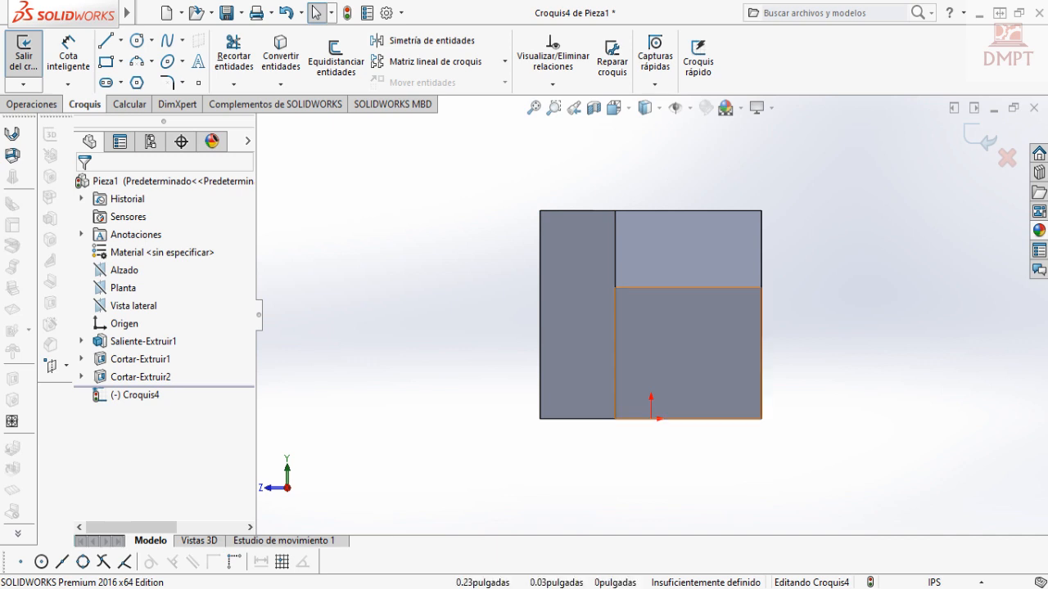
Sketch a closed right triangle along the side view's top and left edges from their shared corner, with a hypotenuse about 2.57 in long.
left_click(105, 40)
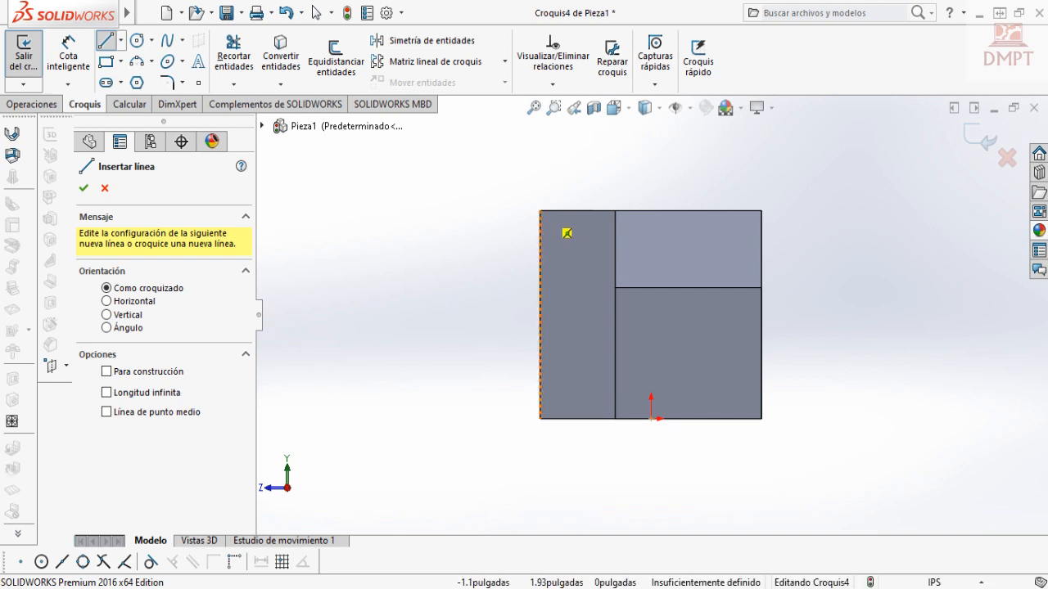
left_click(539, 210)
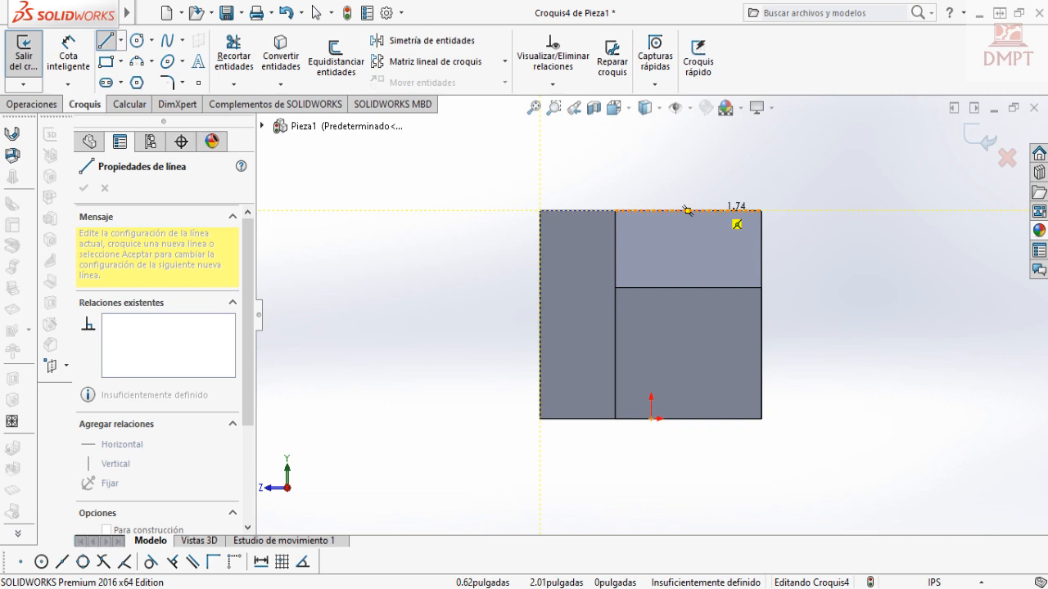
left_click(720, 211)
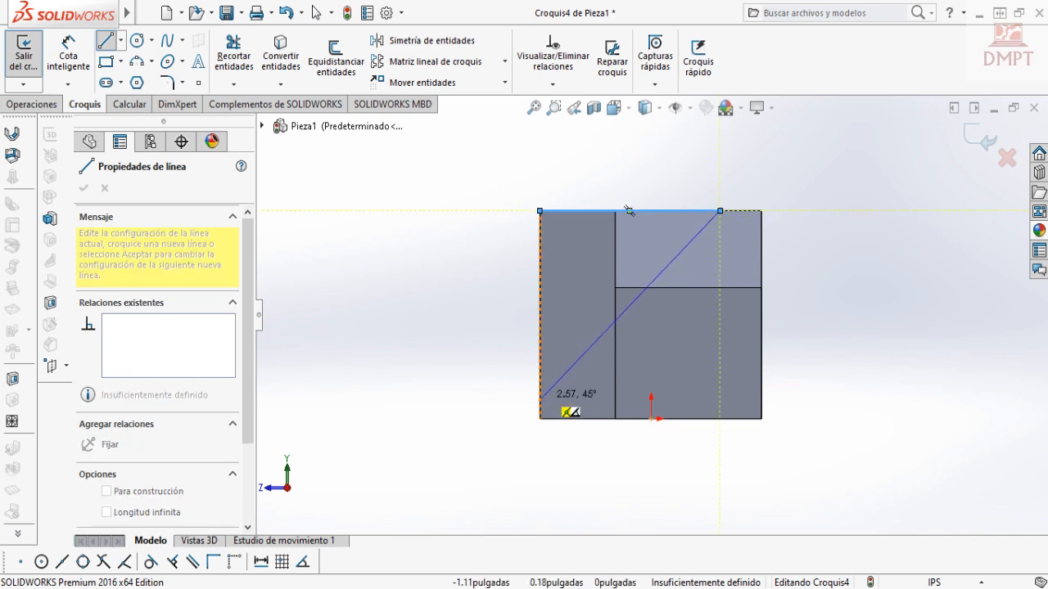
left_click(540, 401)
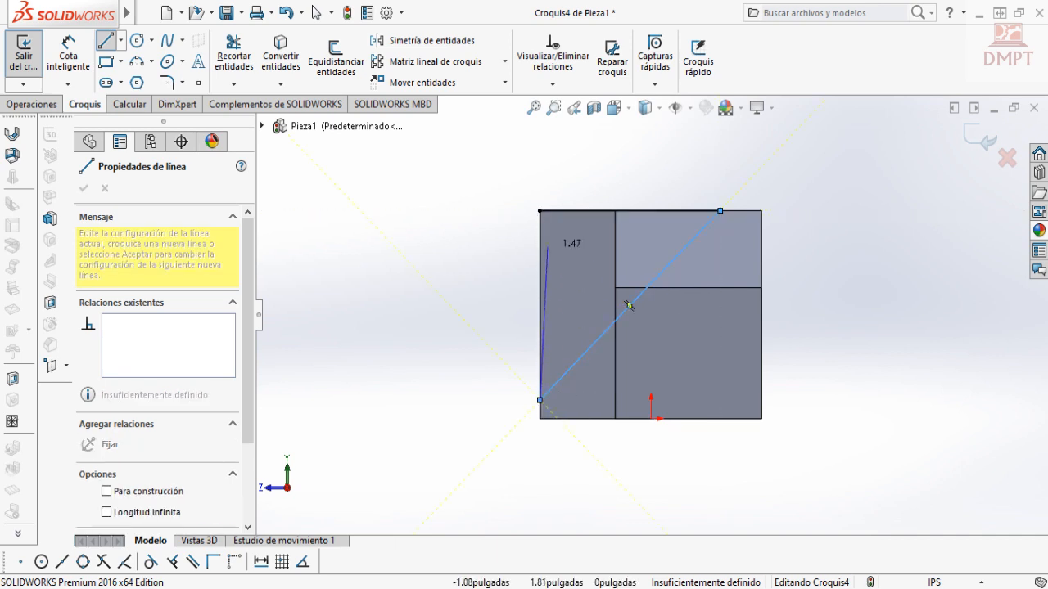
left_click(540, 212)
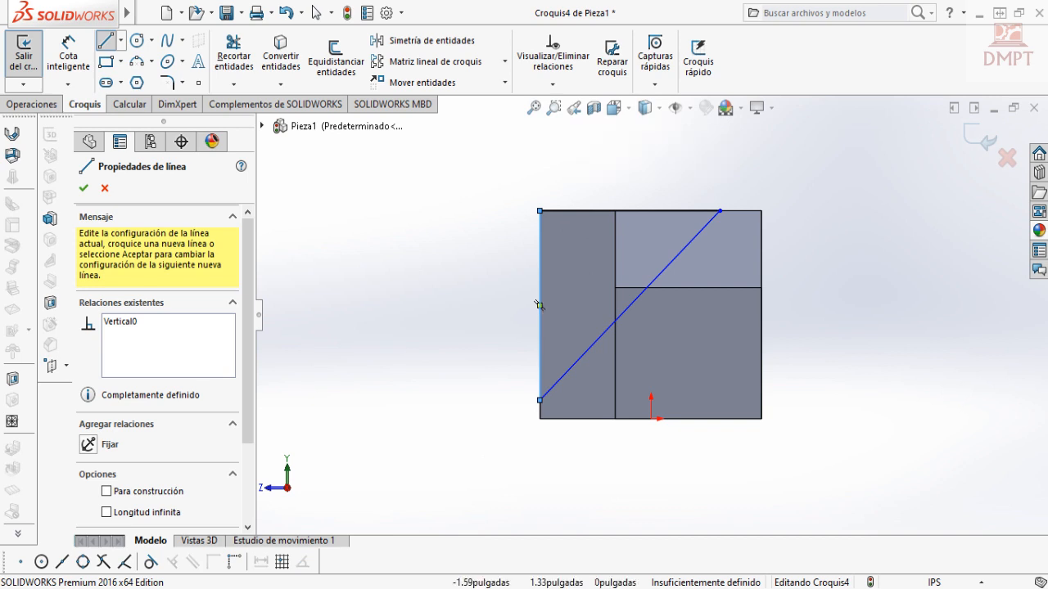
key("Escape")
key("Escape")
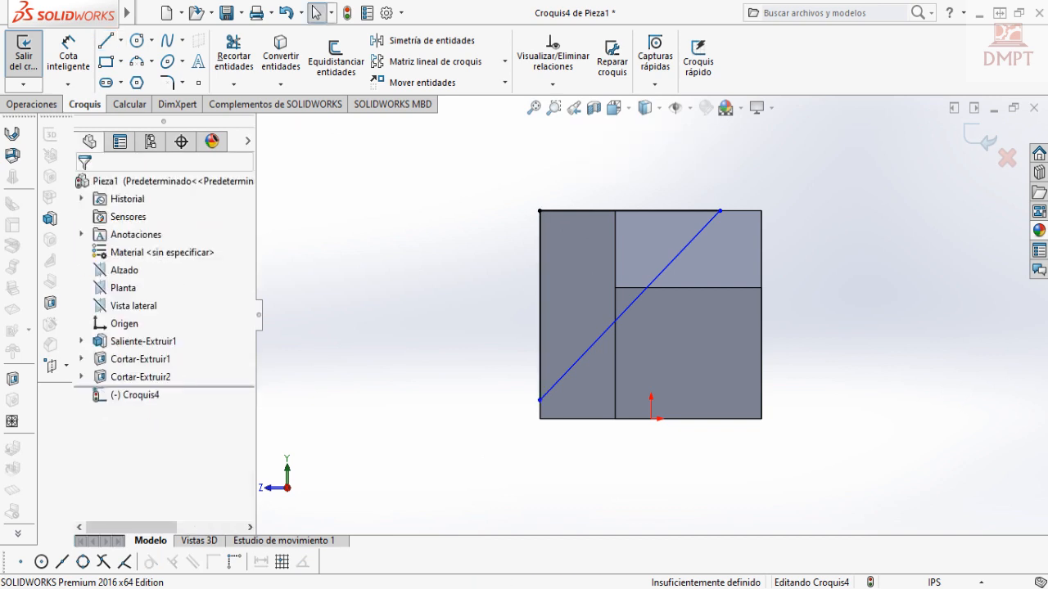
Dimension the distance from the triangle's upper-right vertex to the part's upper-right corner to 0.5 in.
left_click(68, 57)
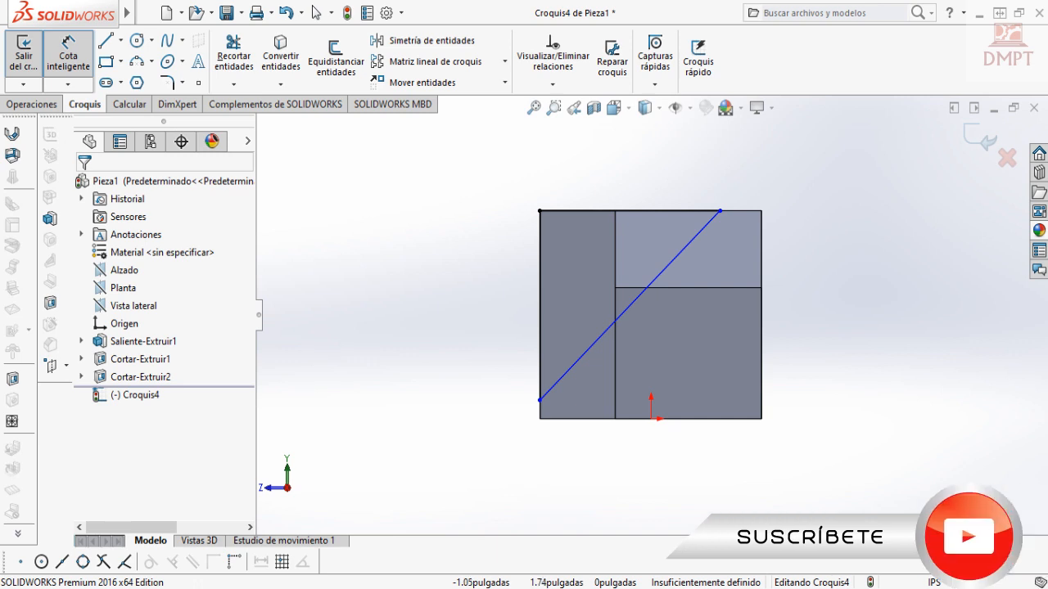
left_click(719, 211)
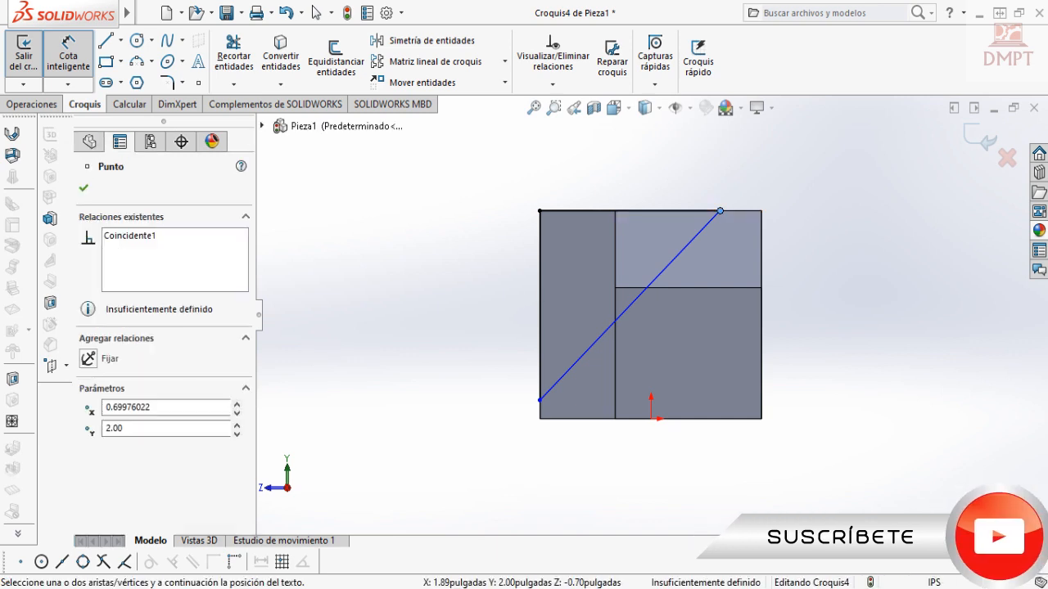
left_click(761, 211)
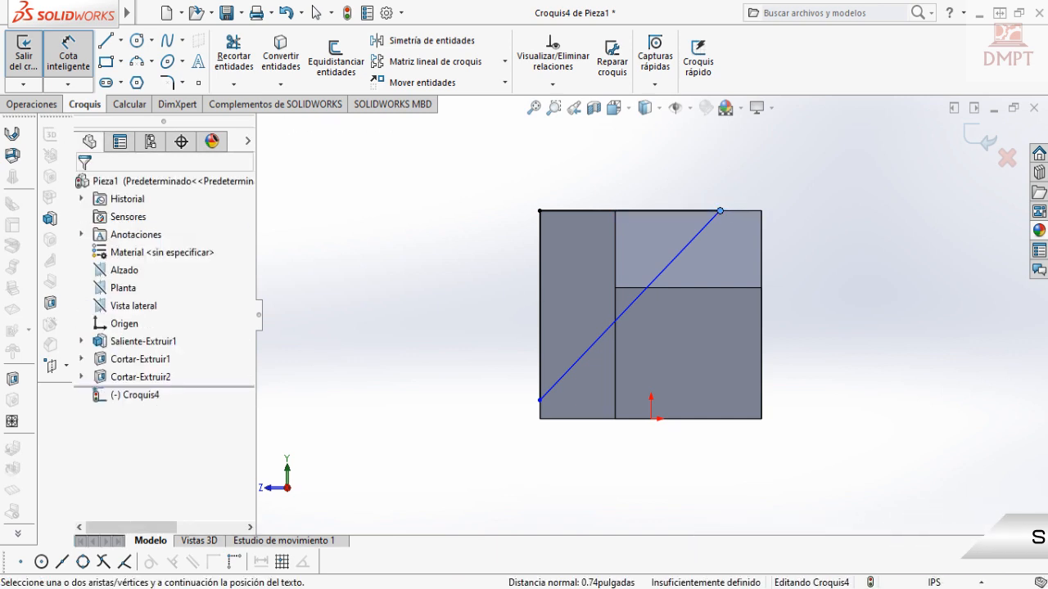
left_click(761, 211)
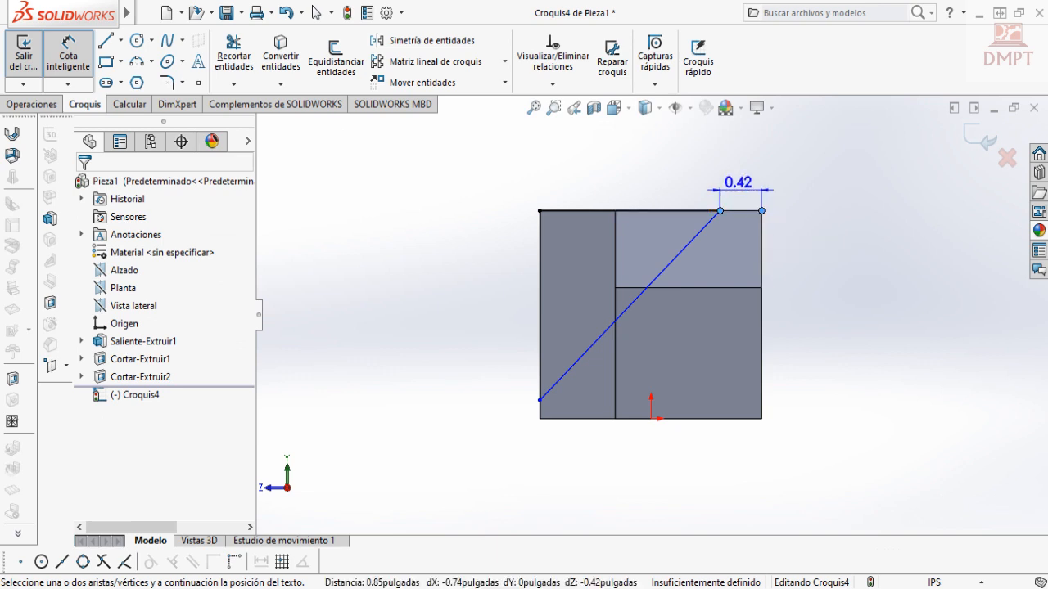
left_click(737, 183)
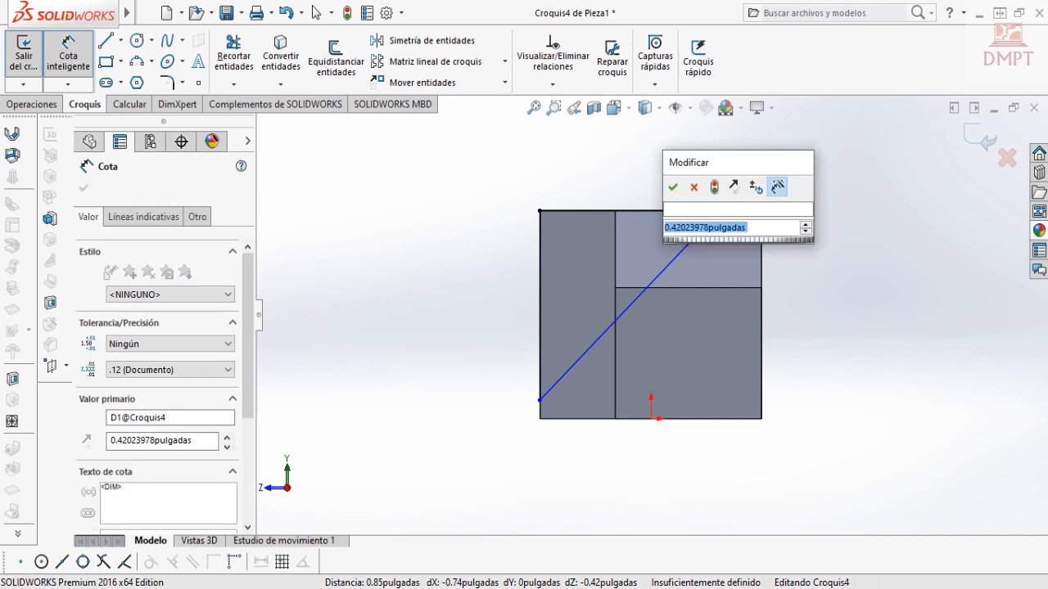
type("0.5")
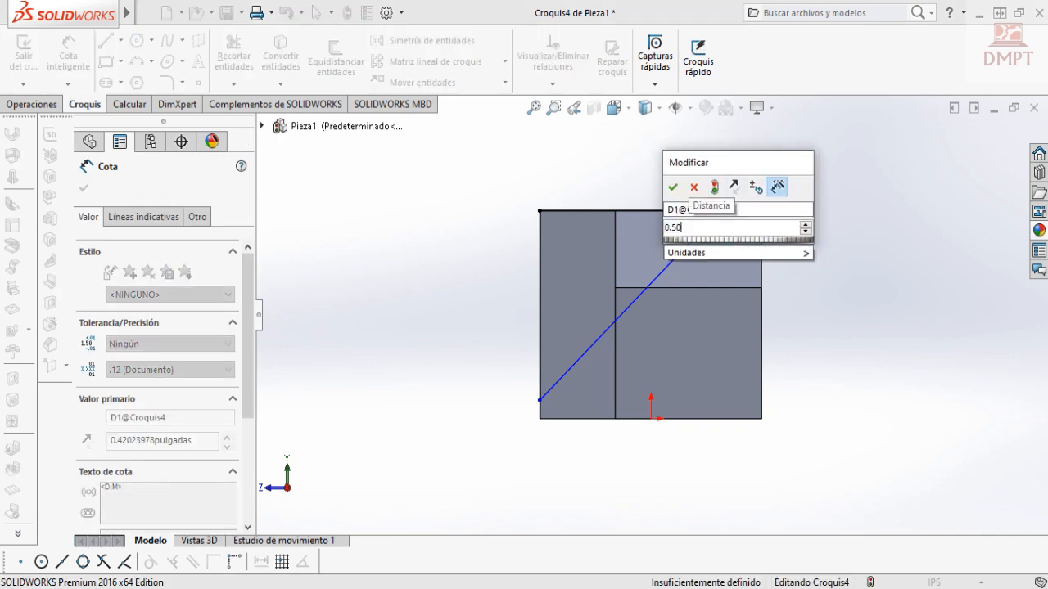
key("Return")
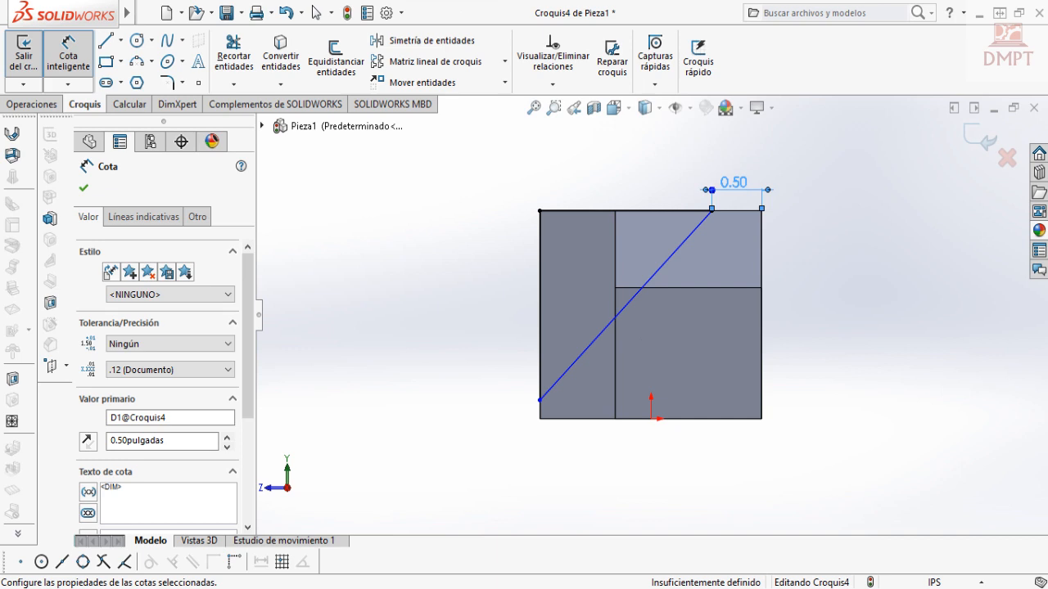
Dimension the angle between the triangle's top side and its hypotenuse to 45°.
left_click(626, 210)
left_click(625, 305)
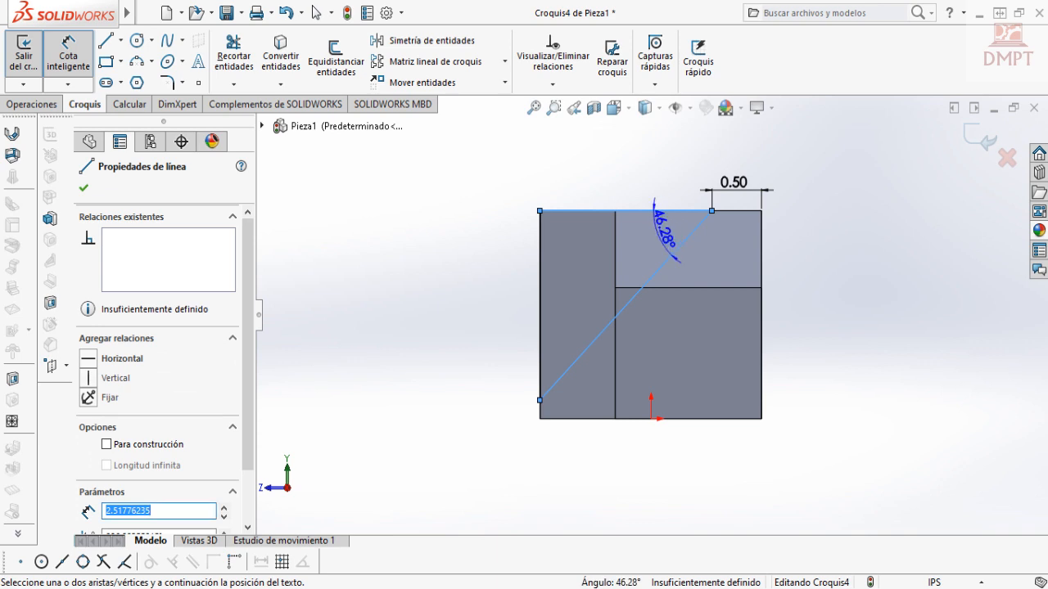
left_click(664, 233)
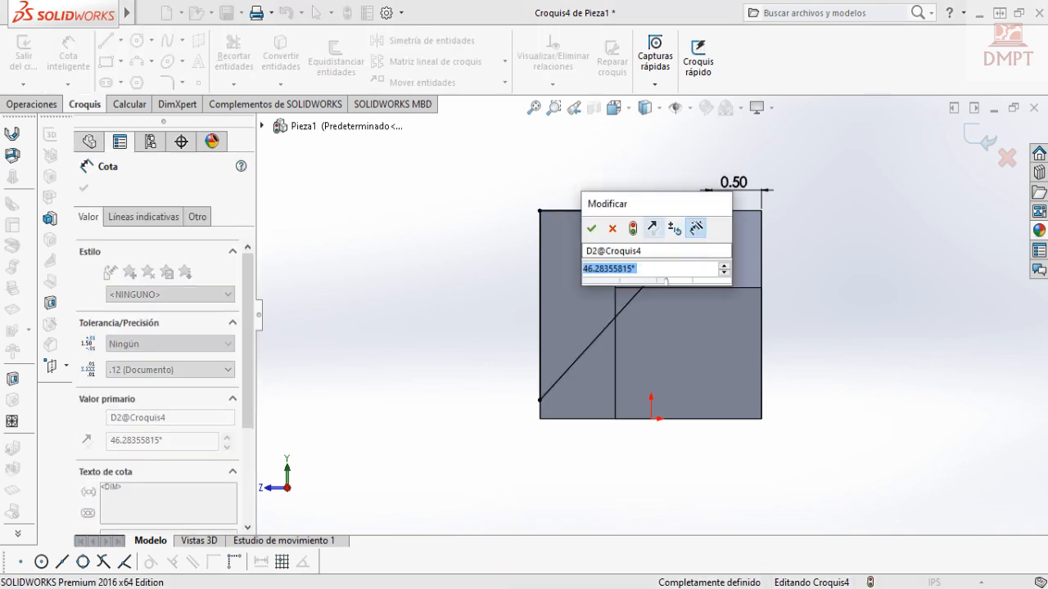
type("45")
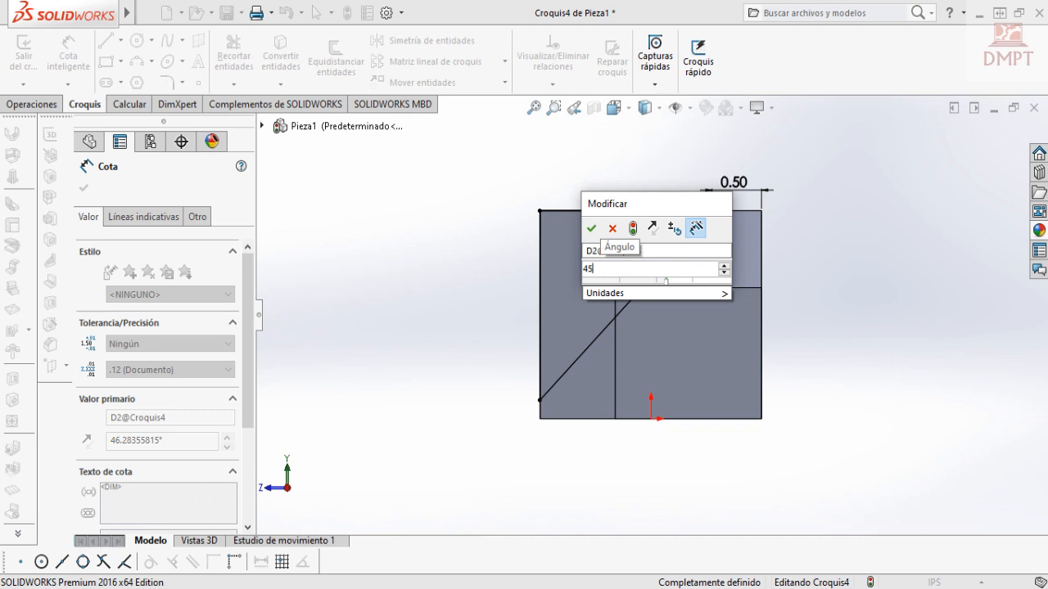
key("Return")
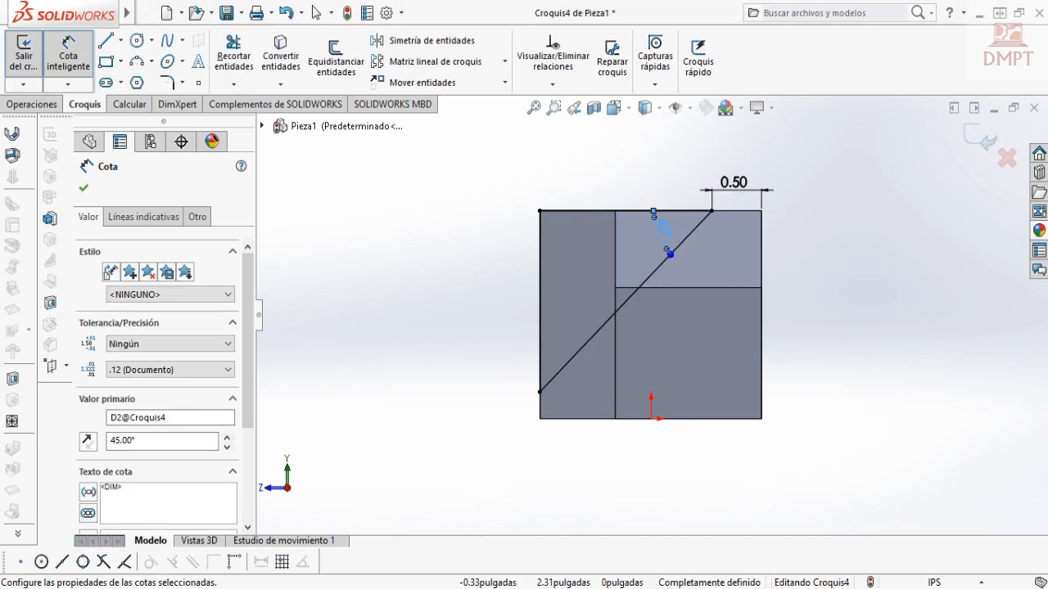
Sketch a circle about 0.44 in in diameter on the lower-right face, below the triangle's hypotenuse.
key("Escape")
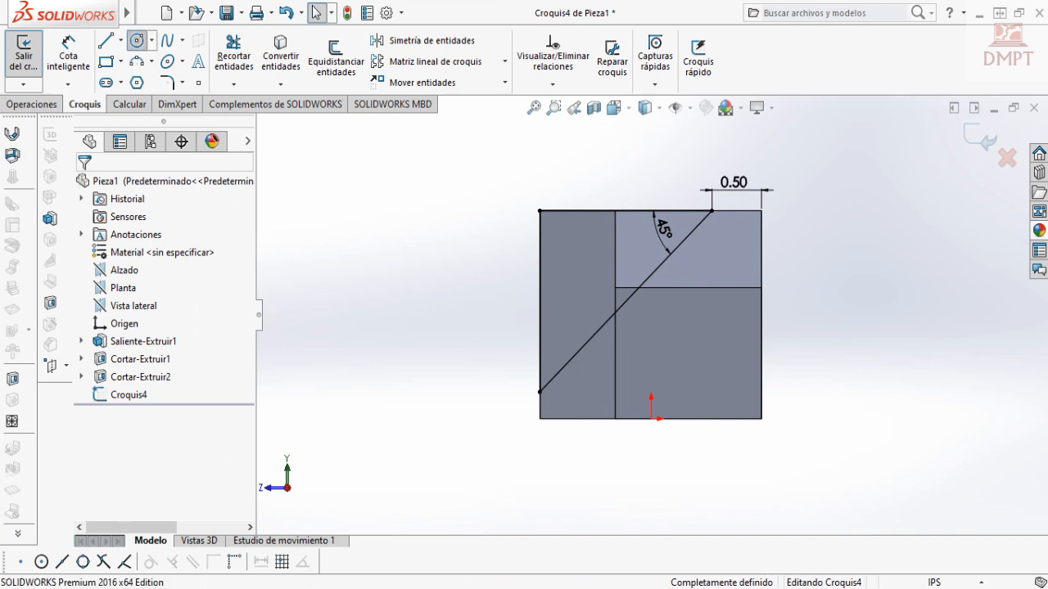
left_click(137, 40)
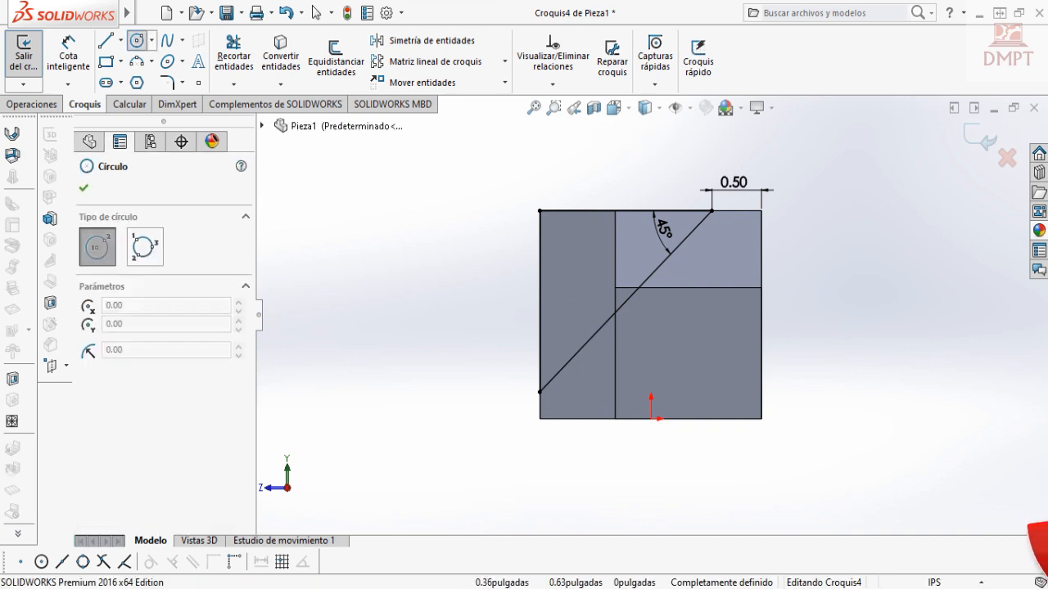
left_click(686, 353)
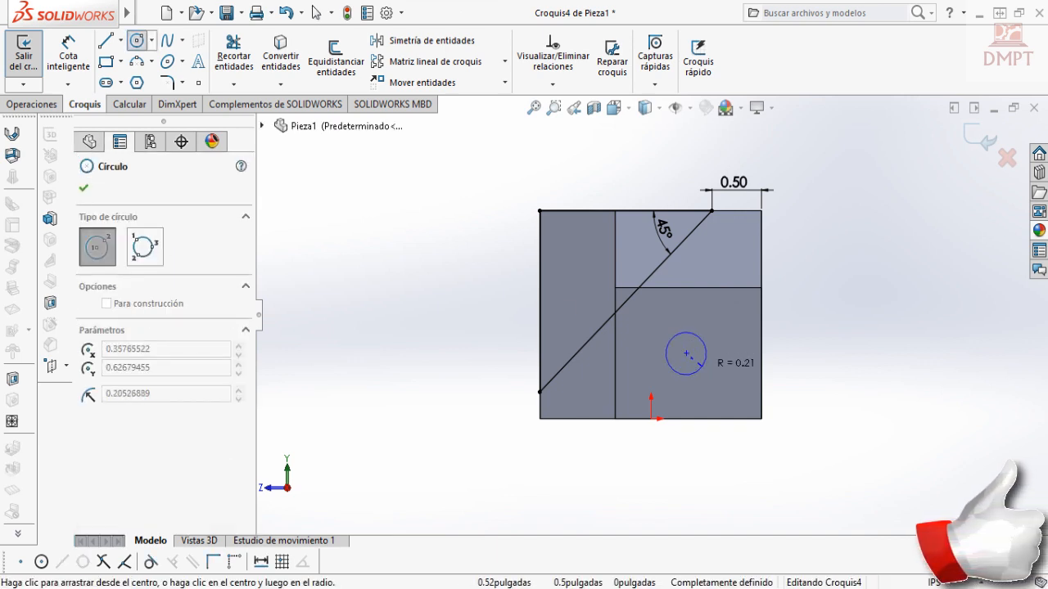
left_click(701, 365)
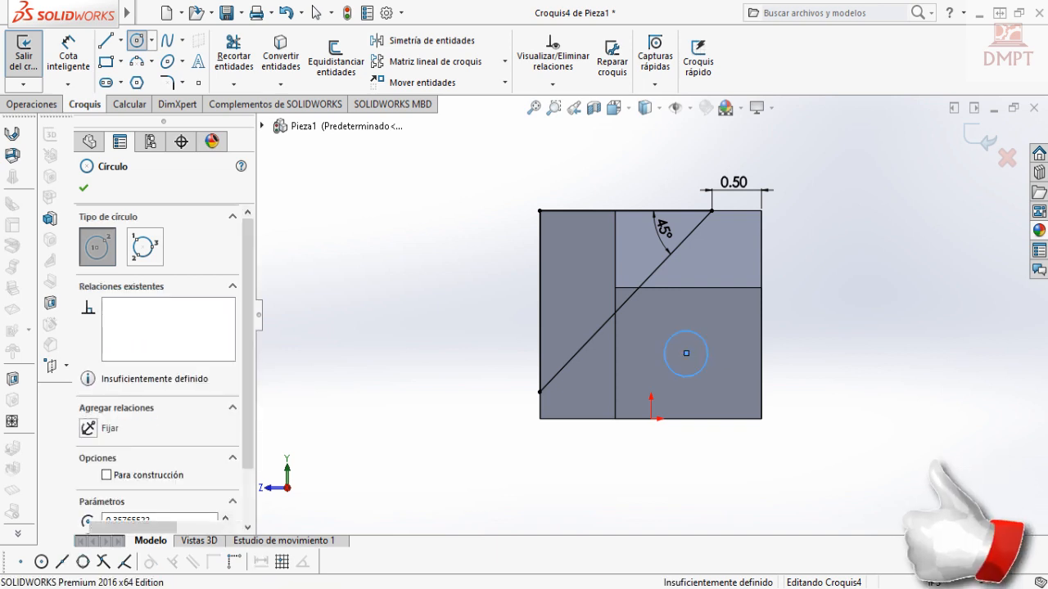
key("Escape")
Dimension the circle's diameter to 0.625 in.
left_click(68, 54)
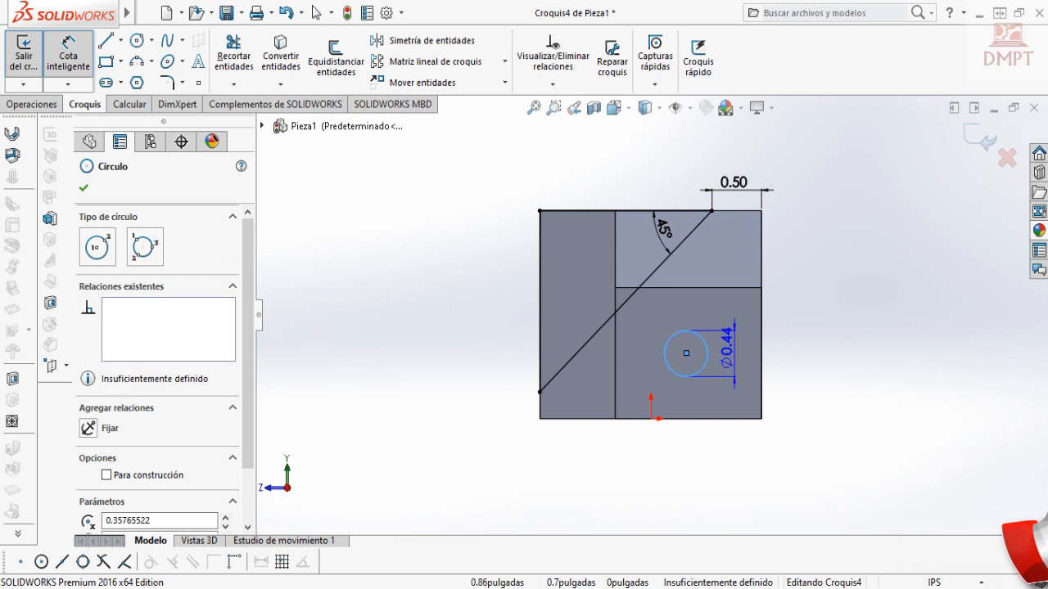
left_click(796, 293)
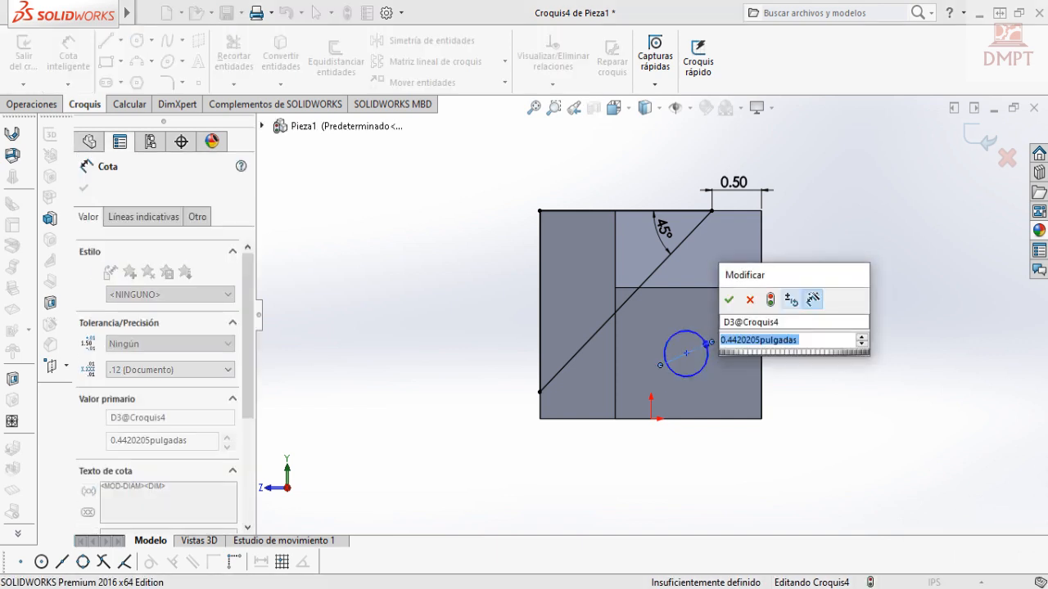
type("0.625")
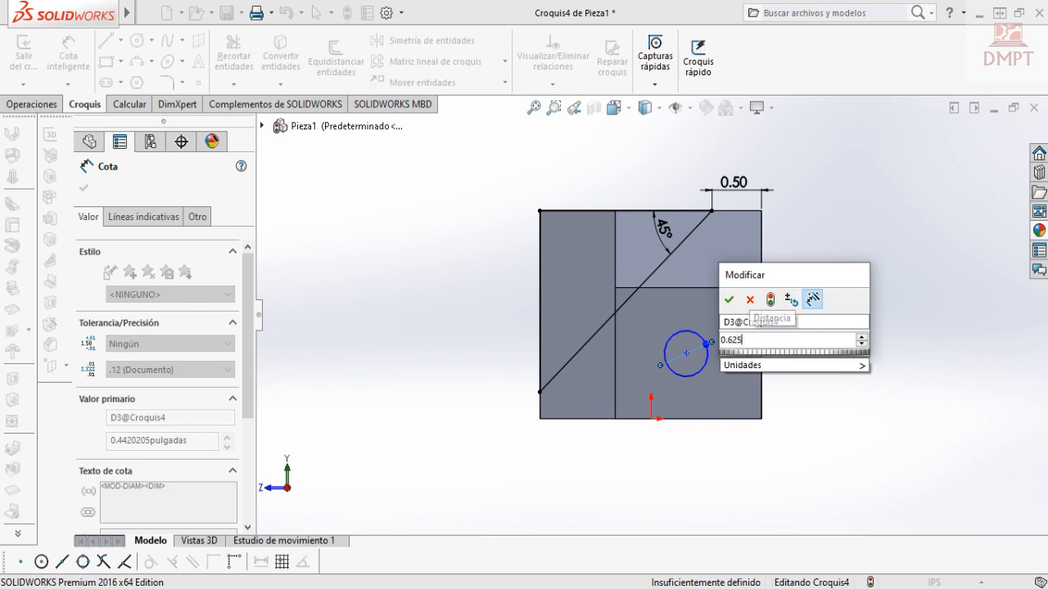
key("Return")
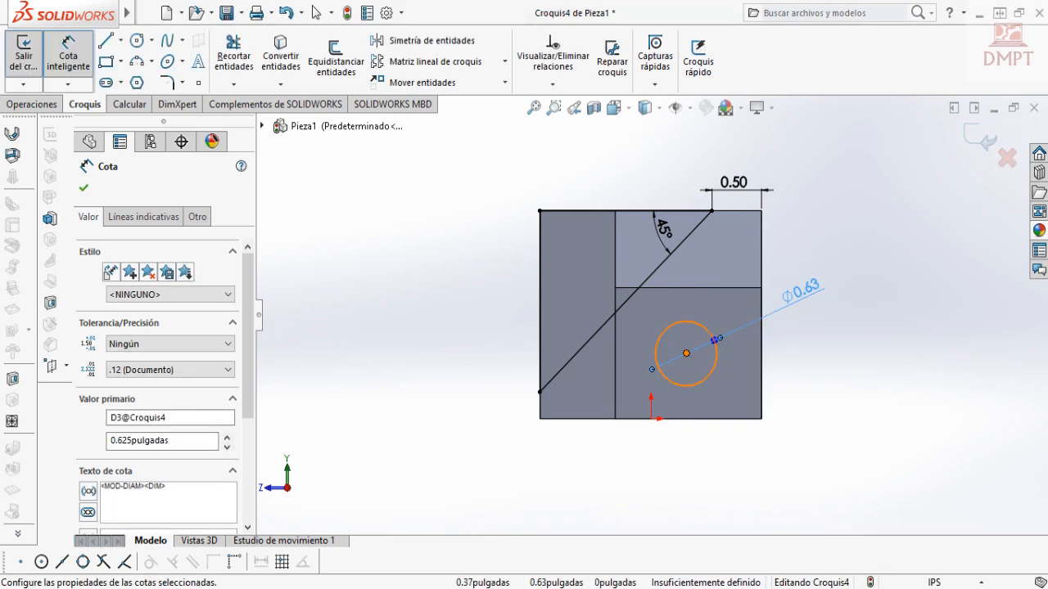
Dimension the horizontal distance from the circle's center to the part's right edge to 0.76 in.
left_click(686, 353)
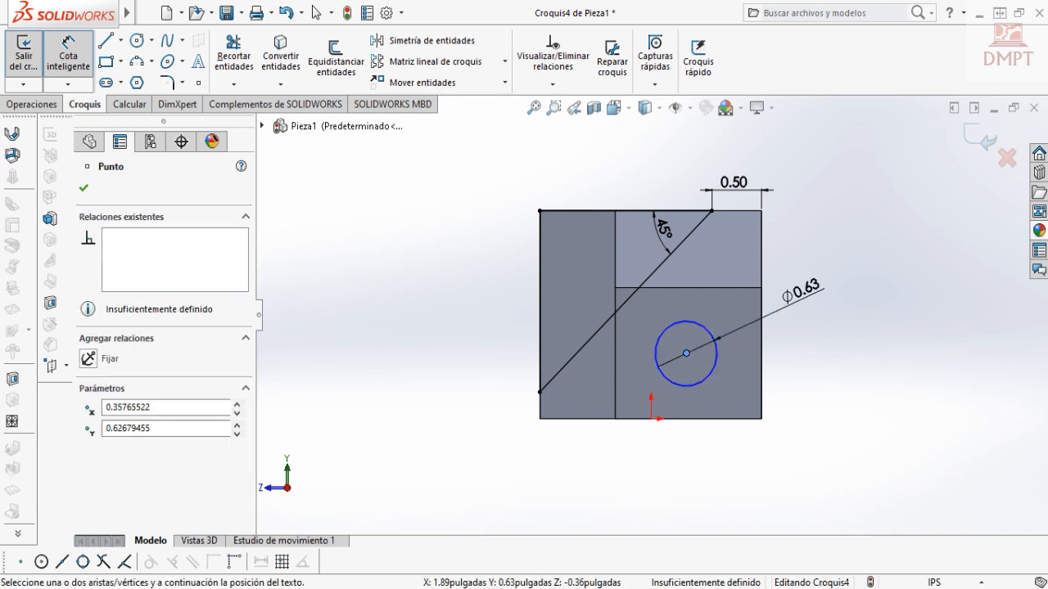
left_click(761, 375)
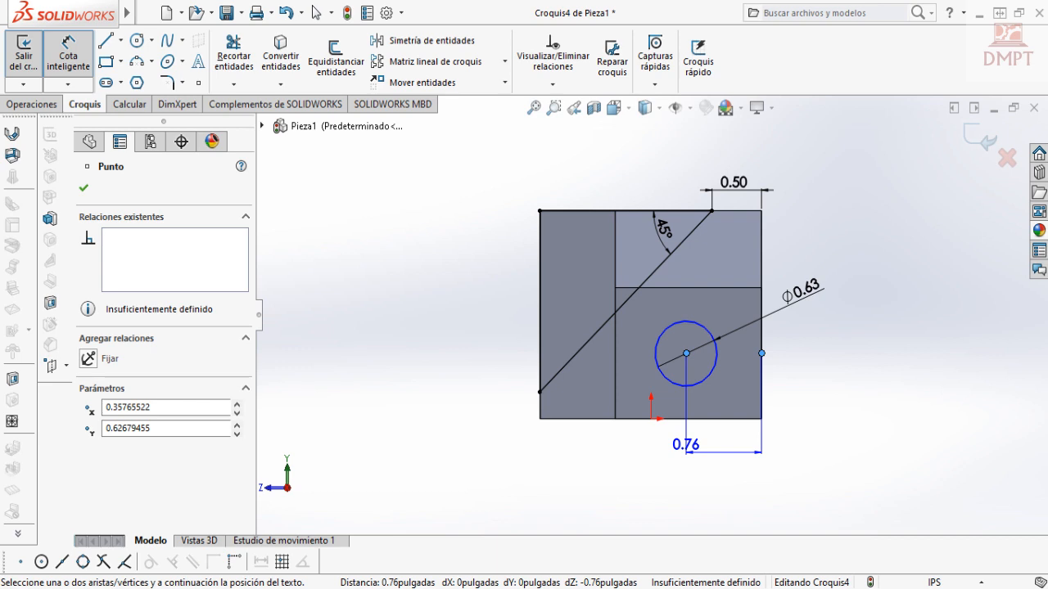
left_click(686, 446)
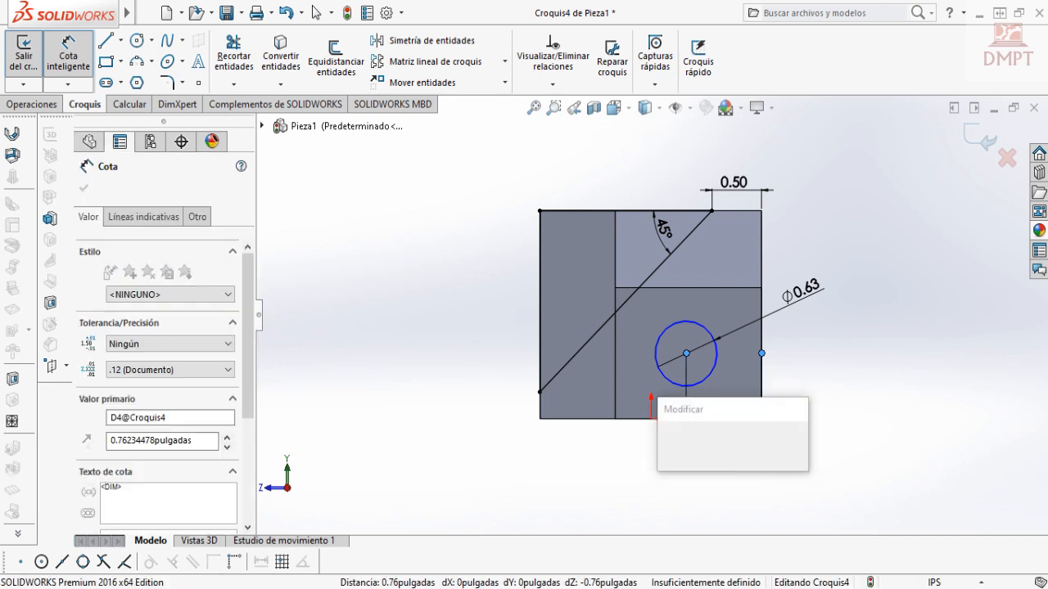
type("0.76")
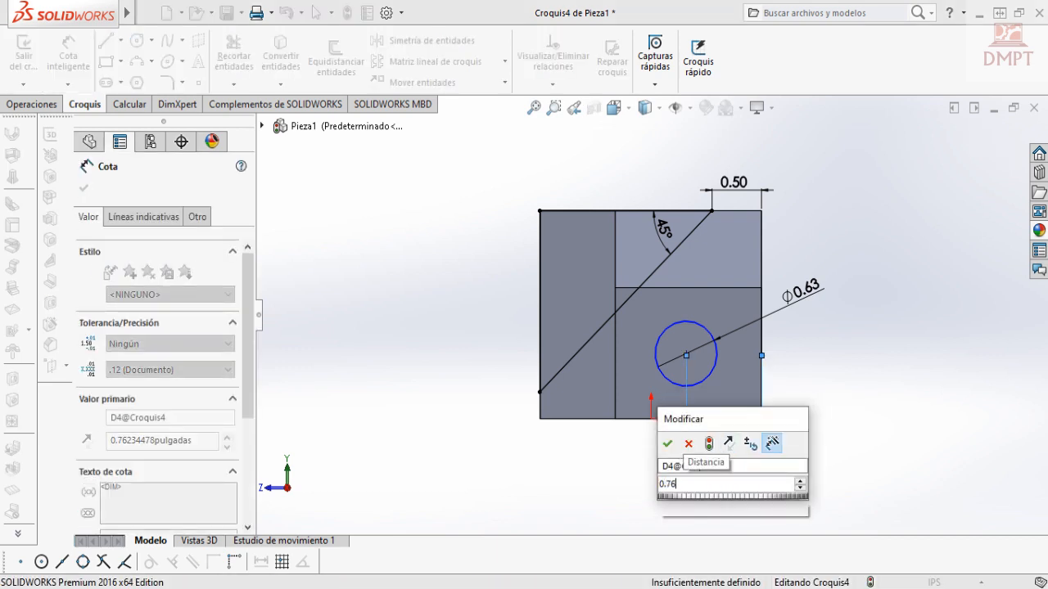
key("Return")
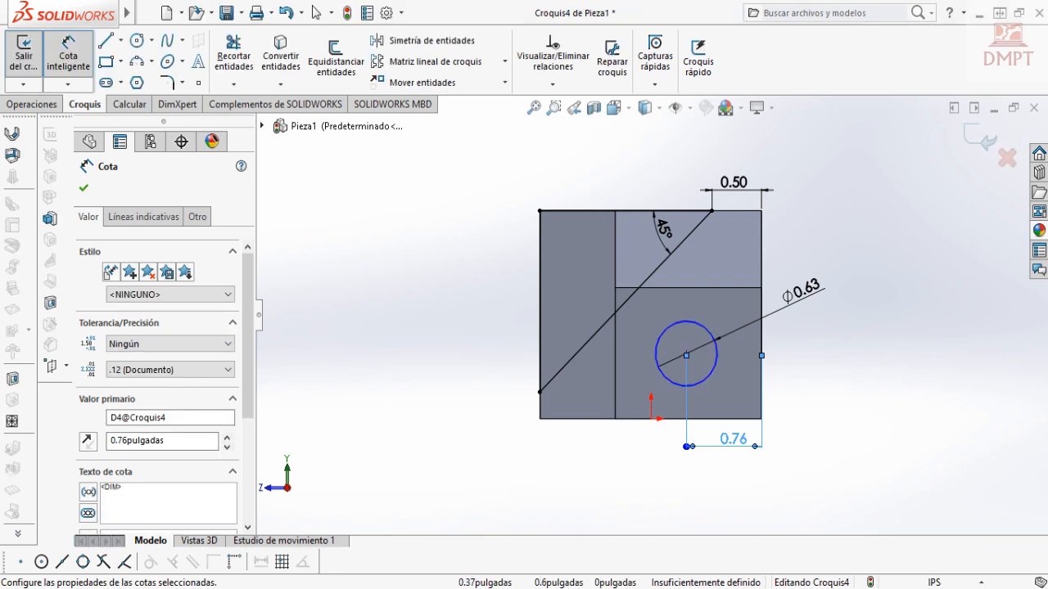
Dimension the vertical distance from the circle's center to the part's bottom edge to 0.62 in.
left_click(690, 419)
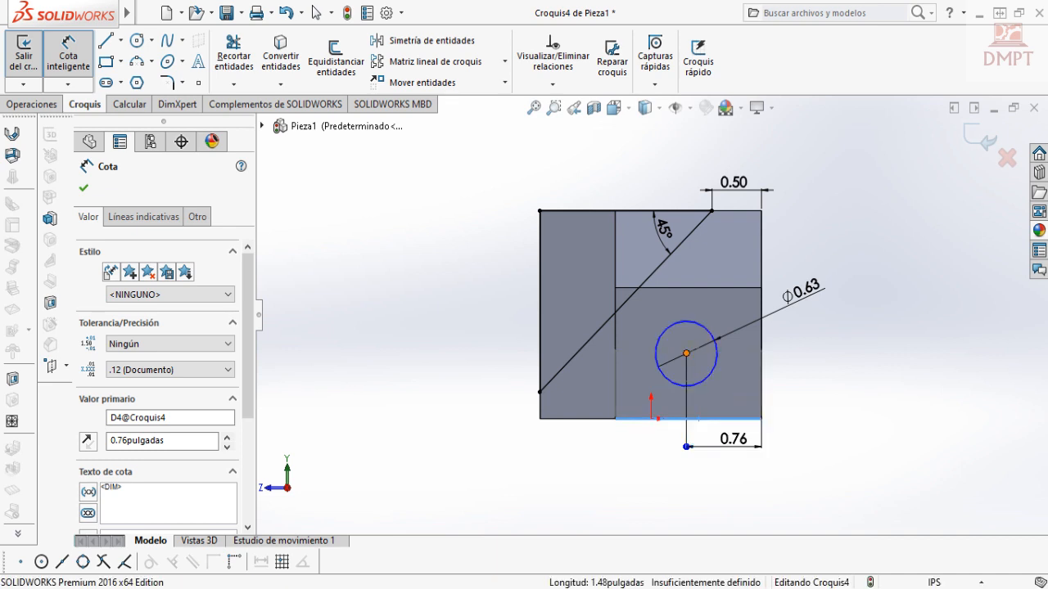
left_click(686, 354)
left_click(783, 378)
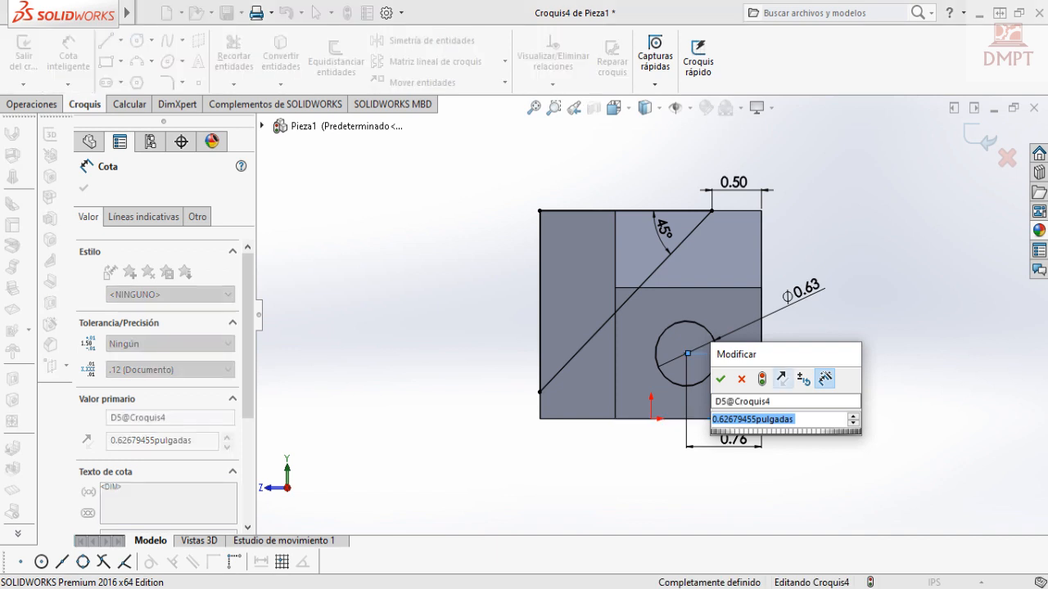
type("0.62")
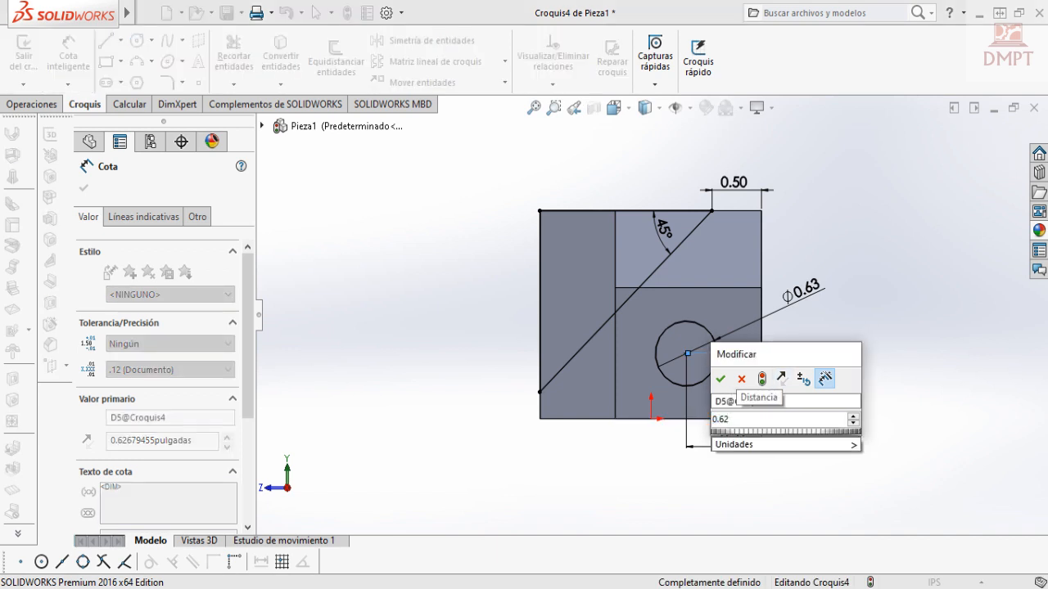
key("Return")
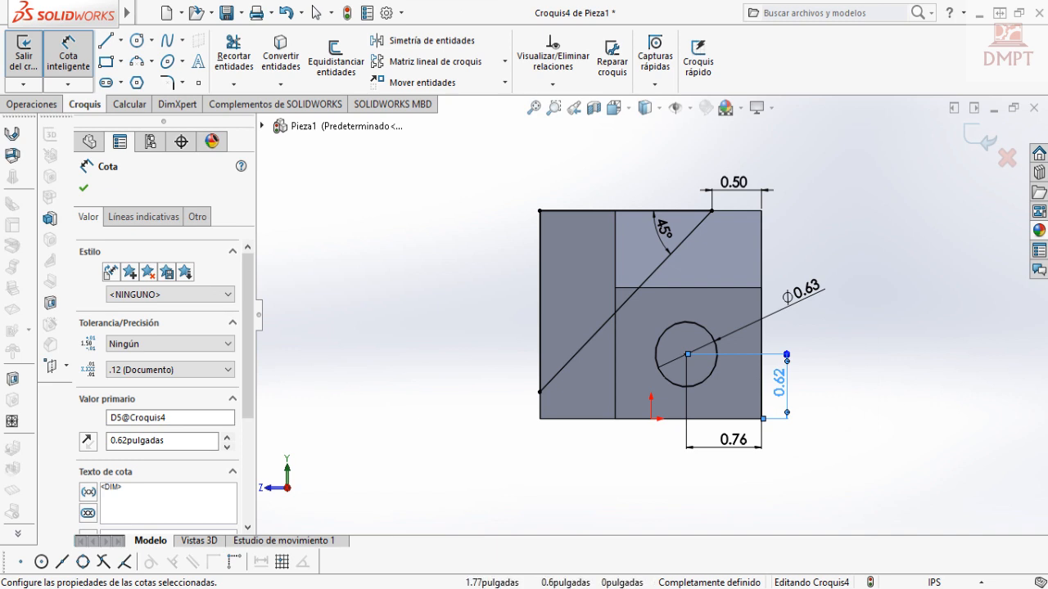
key("Escape")
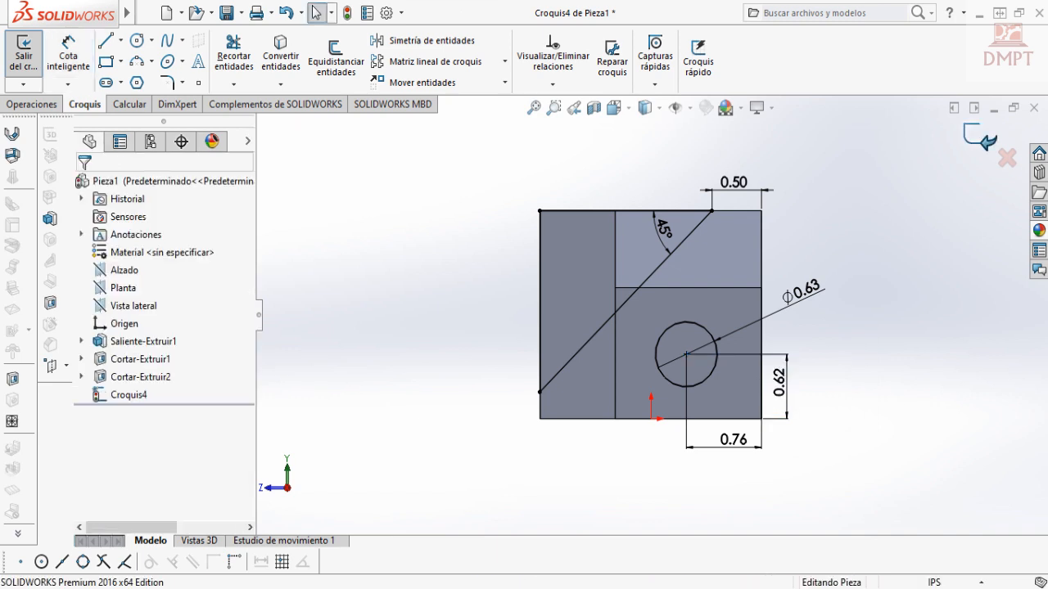
Finish the sketch and make an extruded cut of the triangle and circle through the whole part.
left_click(24, 57)
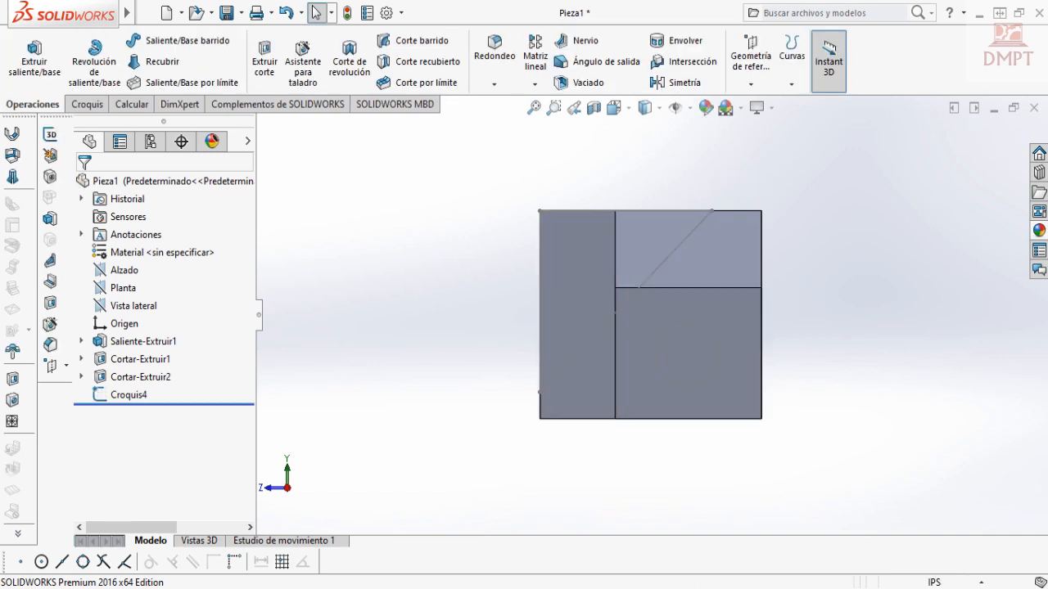
left_click(614, 107)
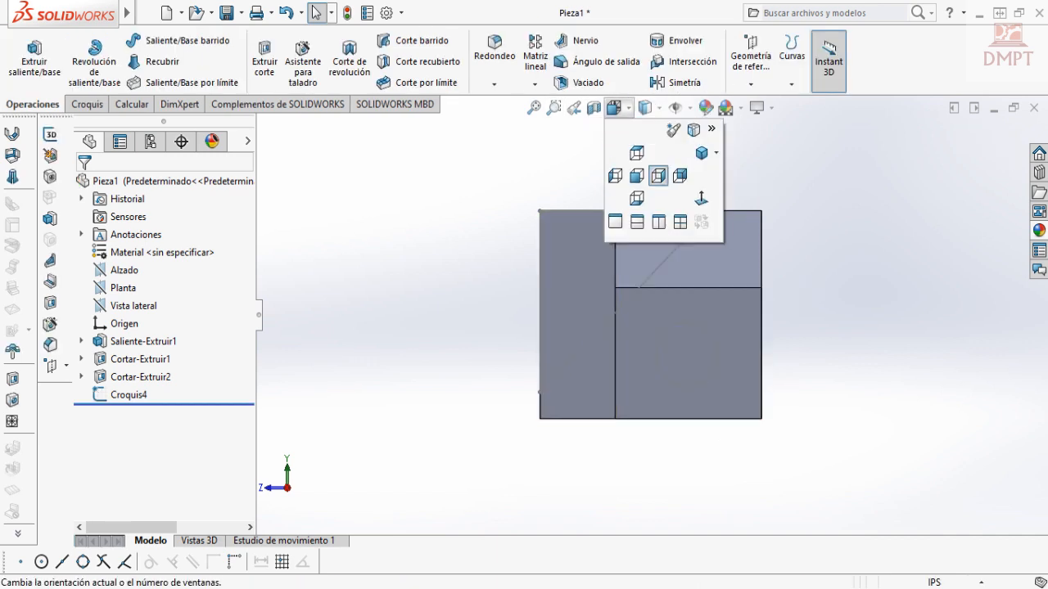
left_click(658, 175)
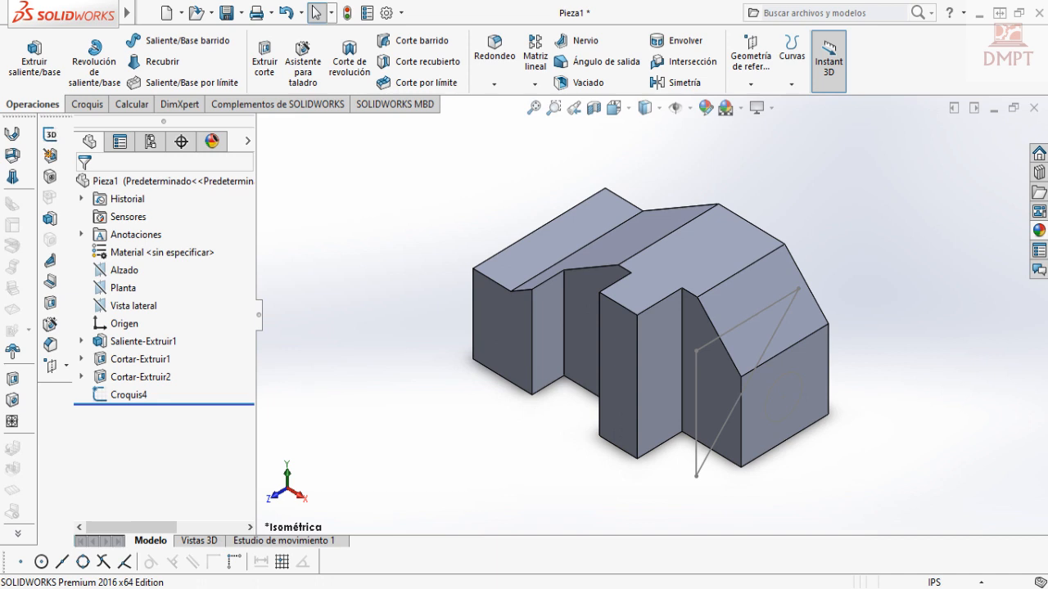
left_click(129, 394)
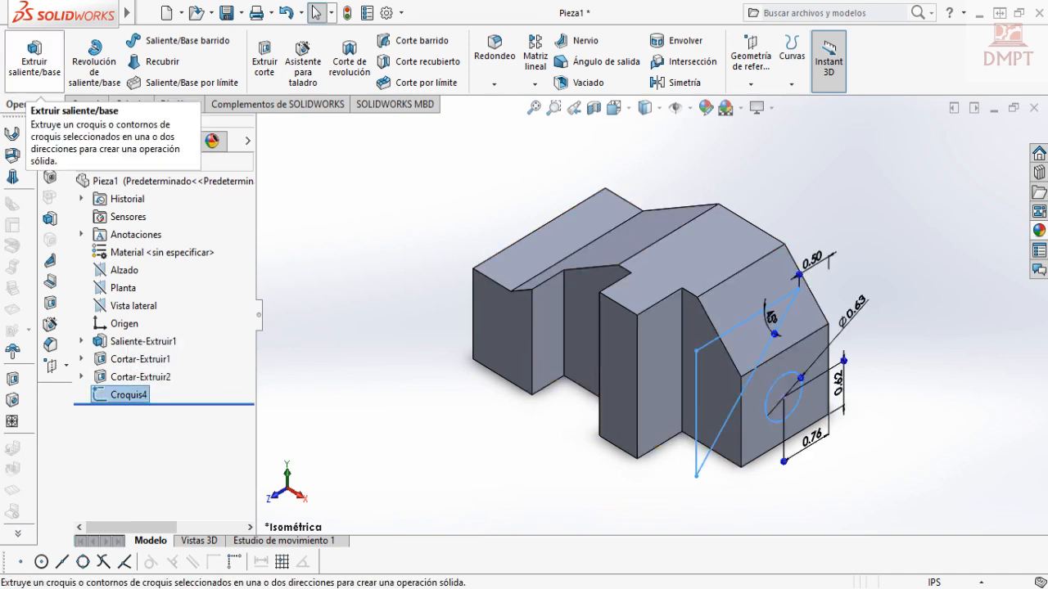
left_click(264, 56)
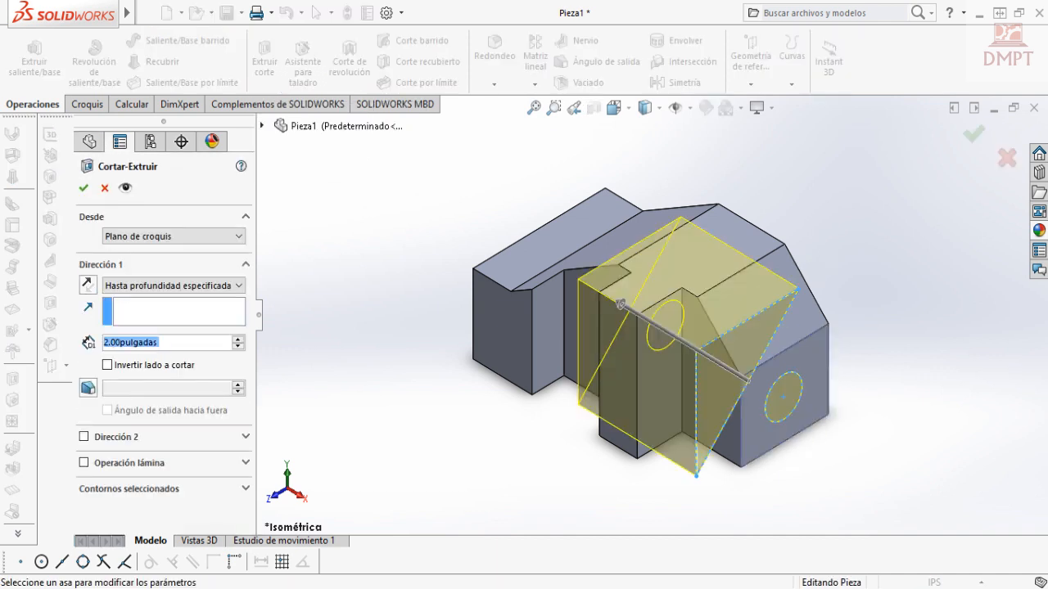
left_click(190, 286)
left_click(155, 311)
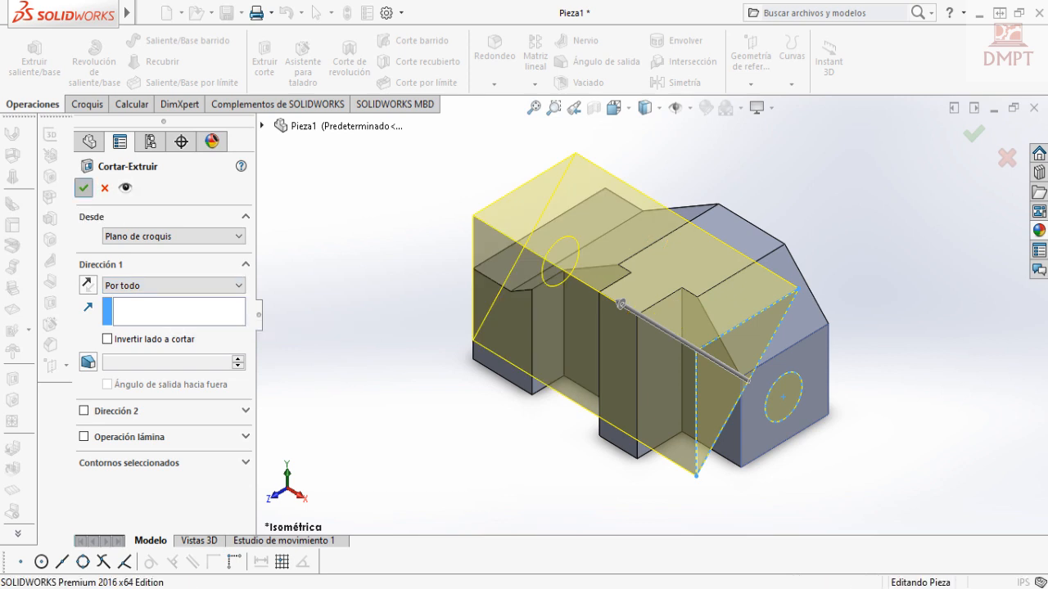
left_click(83, 187)
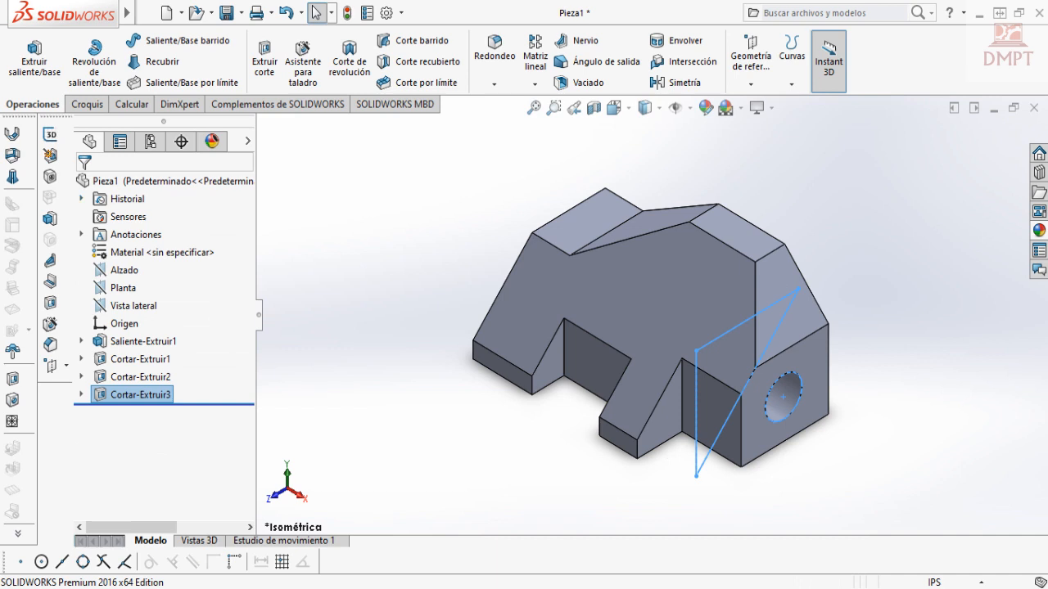
key("Escape")
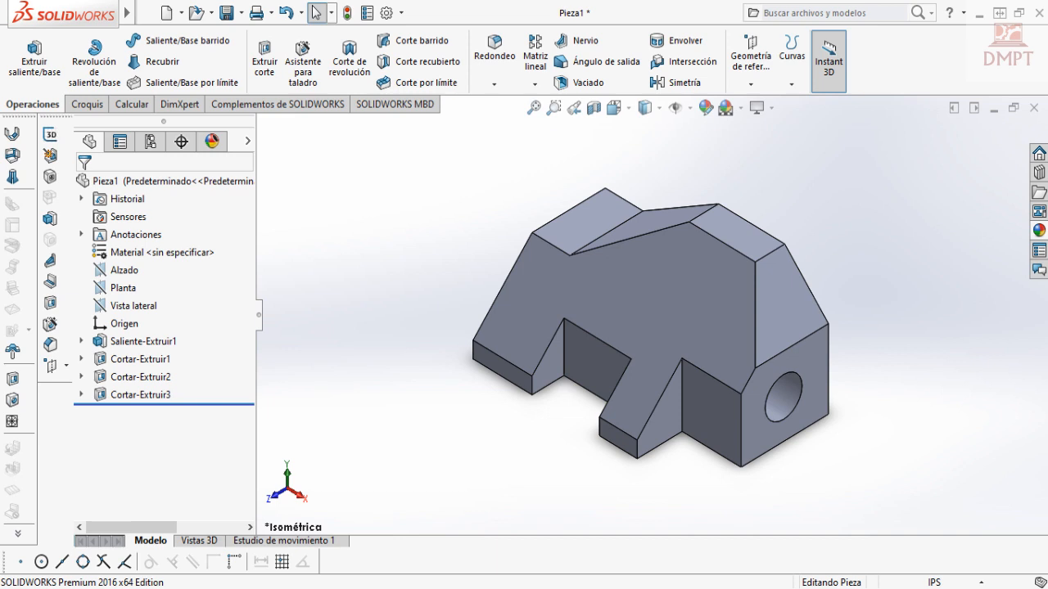
Examine the cut part from all sides, including its back and underside, and return to the isometric view.
key("Right")
key("Right")
key("Right")
key("Right")
key("Right")
key("Right")
key("Right")
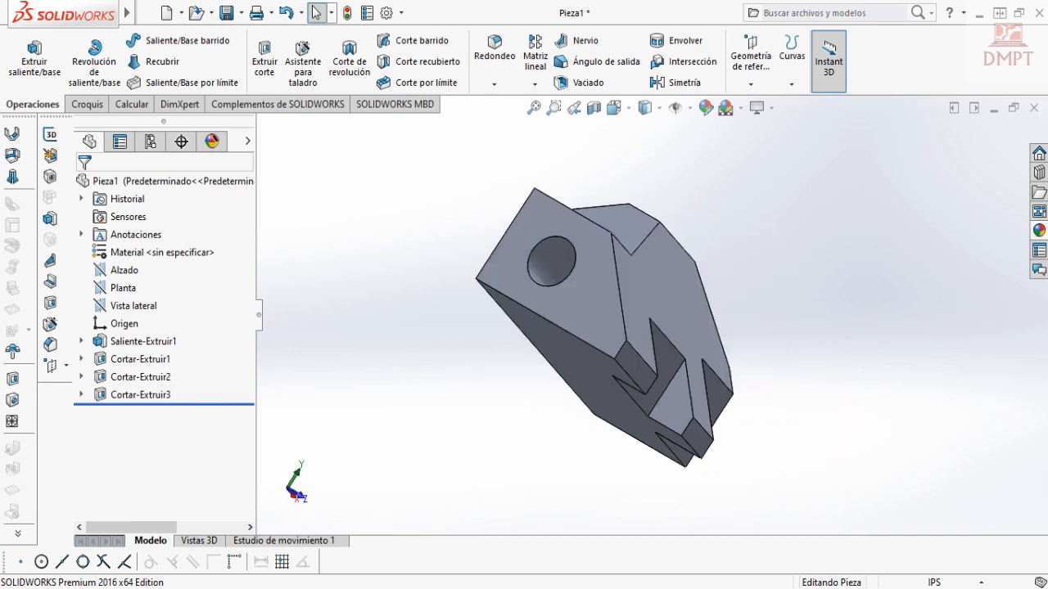
key("Right")
key("Right")
key("Right")
key("Right")
key("Right")
key("Right")
key("Right")
key("Right")
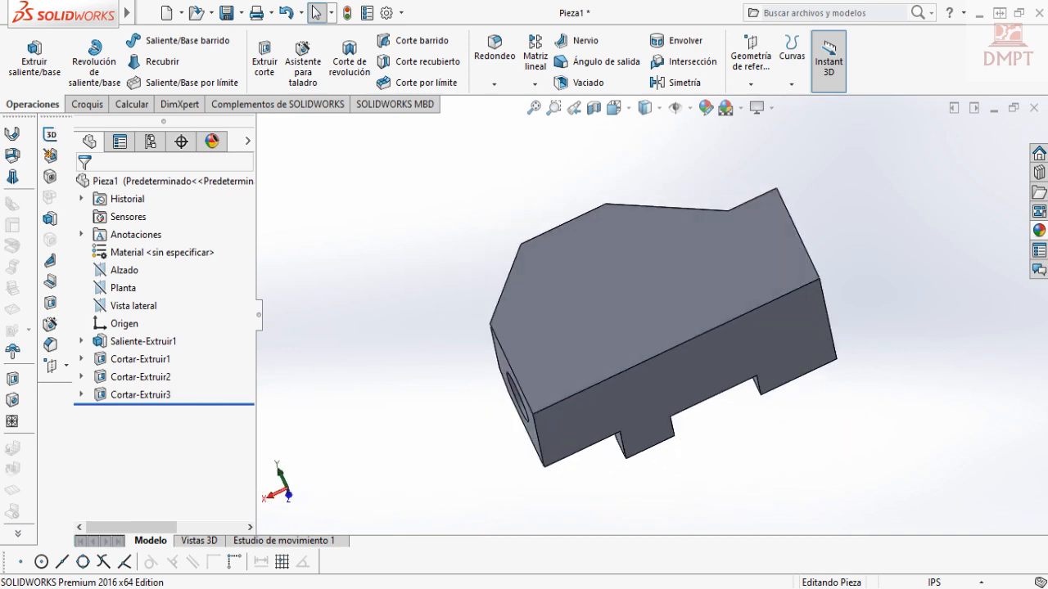
key("Right")
key("Right")
key("Right")
key("Right")
key("Right")
key("Right")
key("Right")
key("Right")
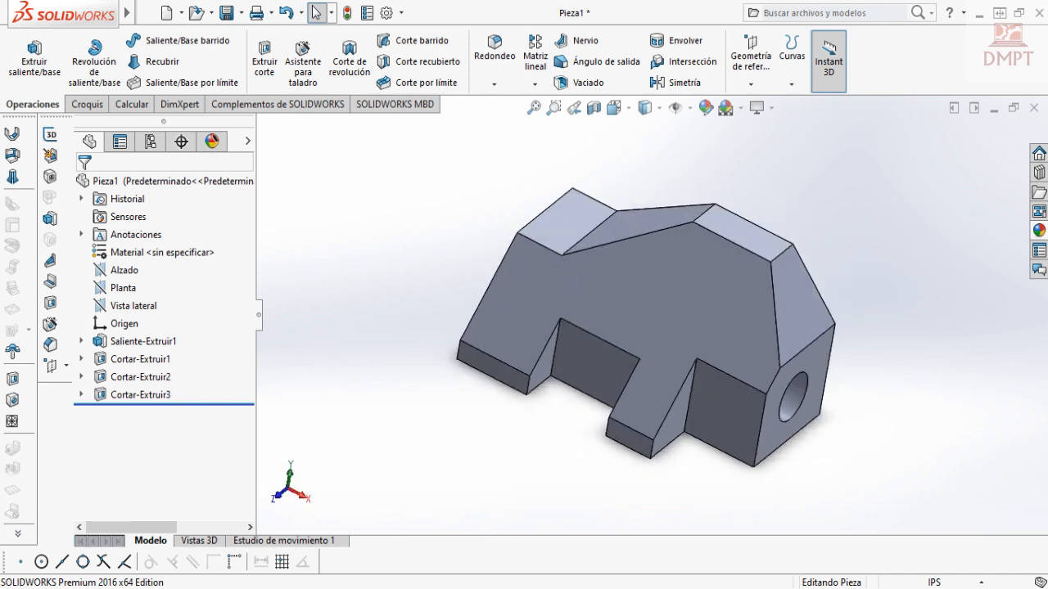
key("Up")
key("Up")
key("Up")
key("Up")
key("Up")
key("Up")
key("Up")
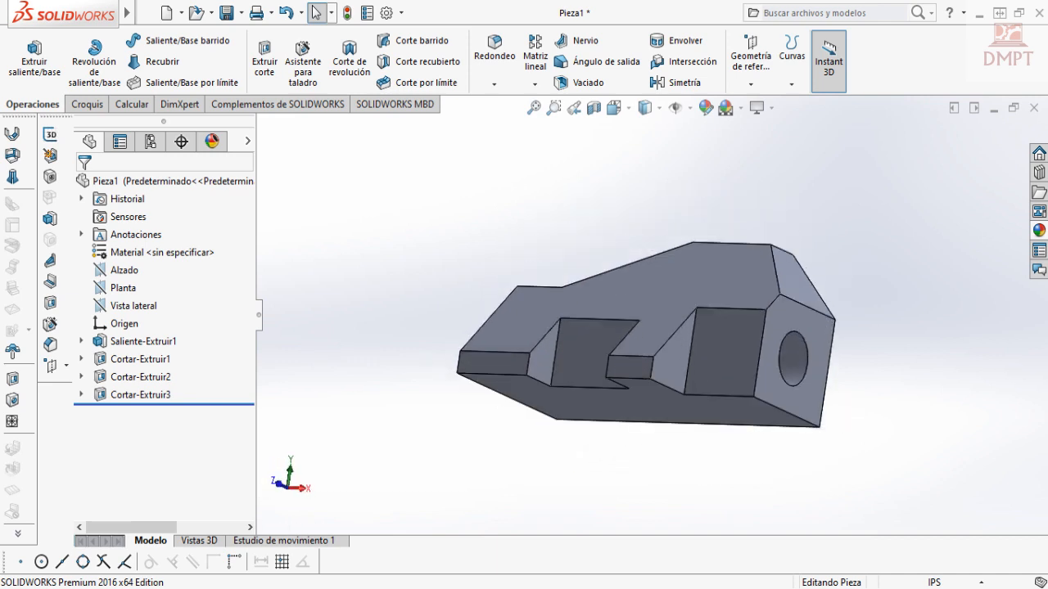
key("Up")
key("Up")
key("Up")
key("Down")
key("Down")
key("Down")
key("Down")
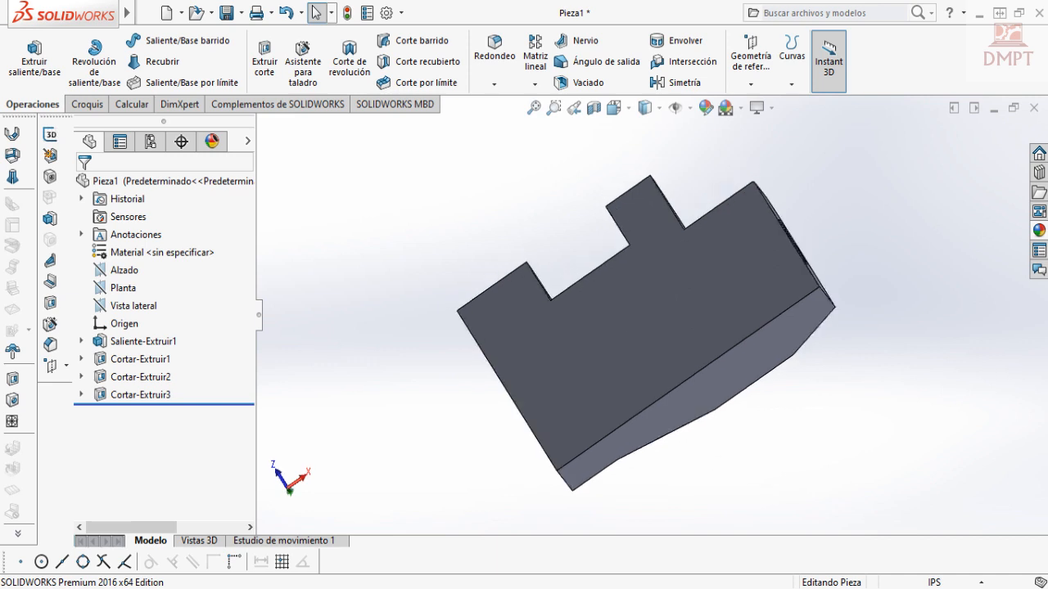
key("Down")
key("Down")
key("Down")
key("Down")
key("Down")
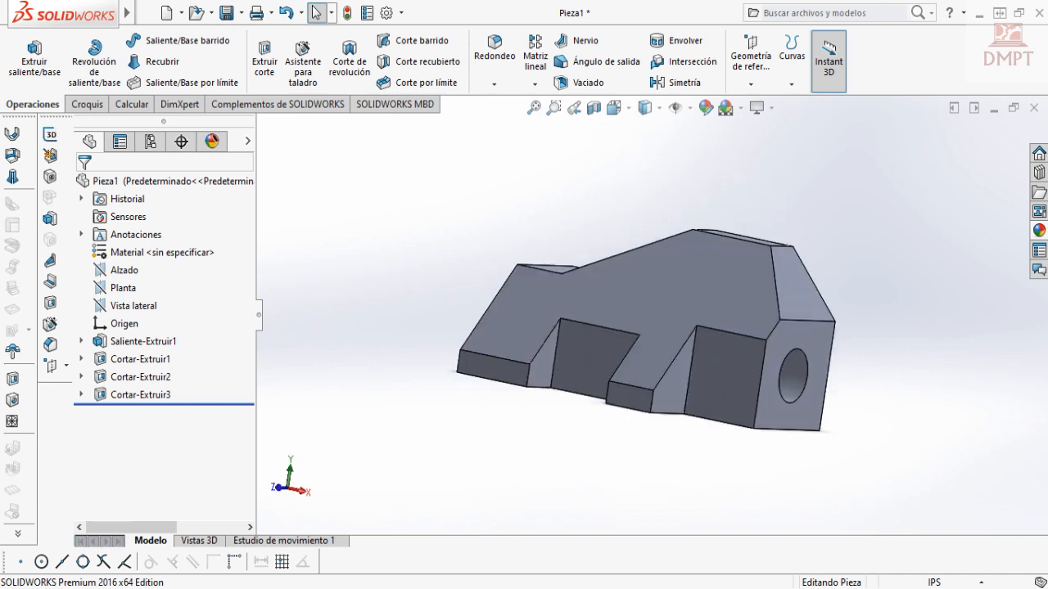
key("ctrl+7")
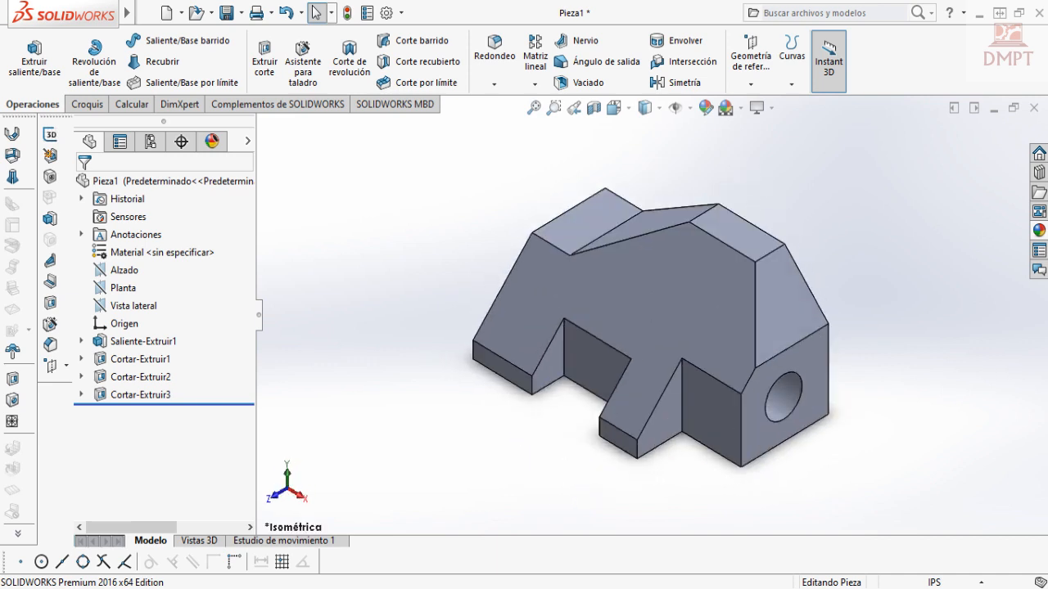
key("Up")
key("ctrl+7")
Assign the stainless steel 1.4000 (X6Cr13) from the DIN Acero (inoxidable) category as the part's material.
right_click(134, 253)
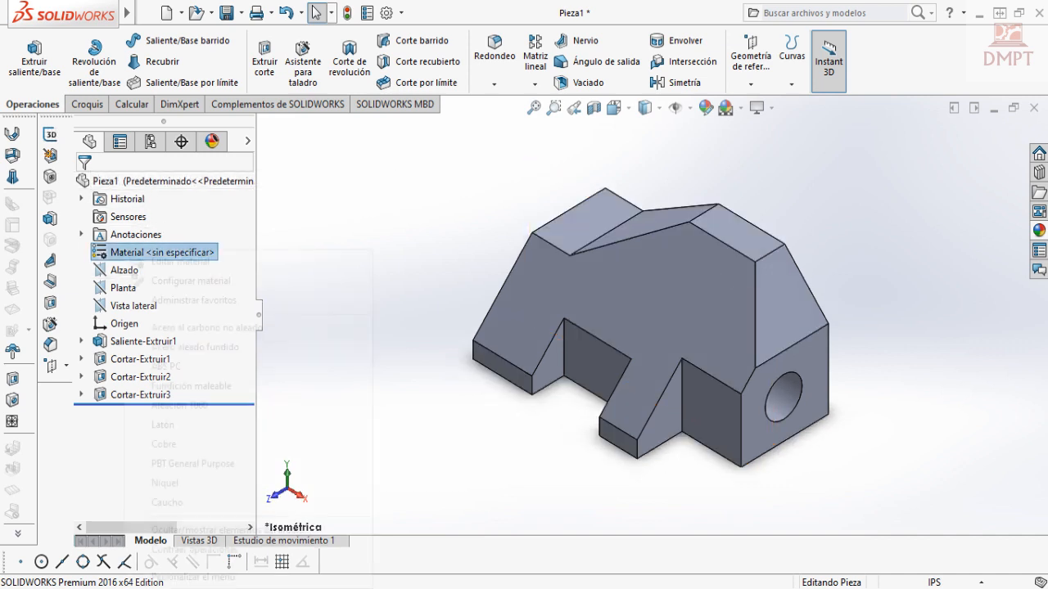
left_click(181, 262)
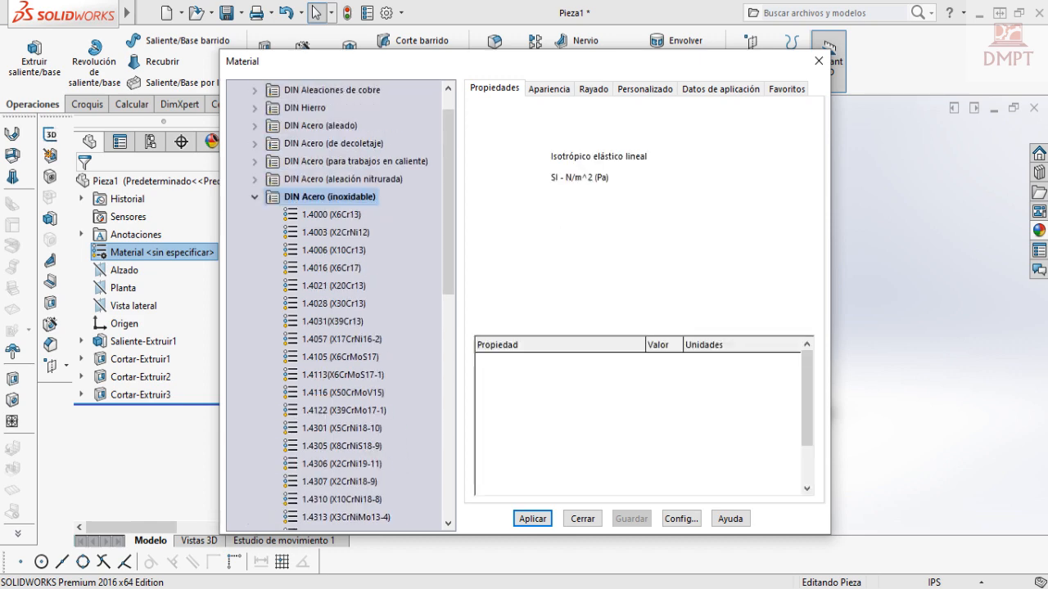
left_click(532, 518)
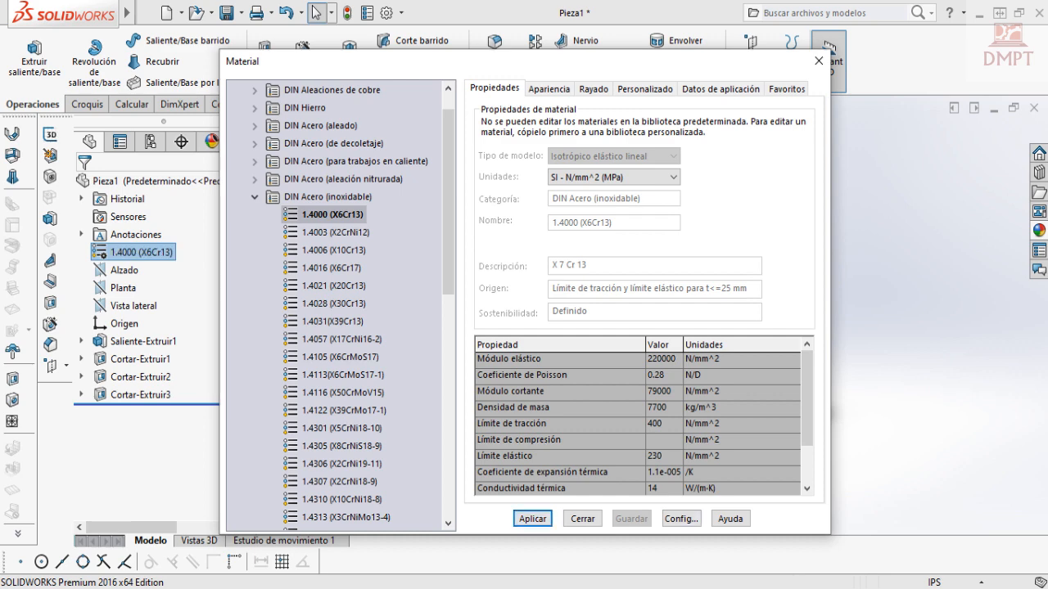
left_click(582, 519)
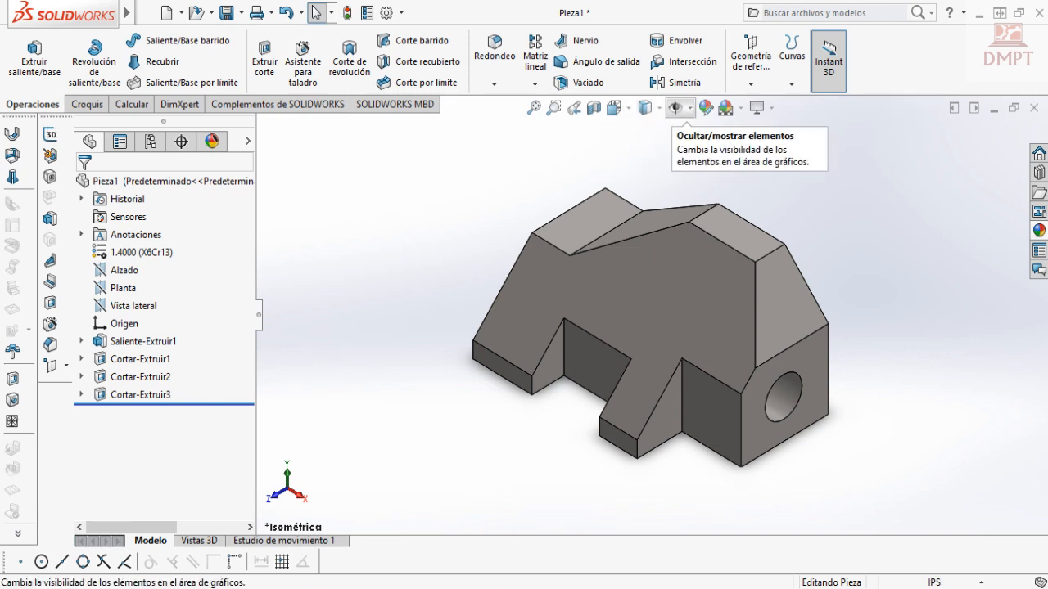
View the part in the shaded display style without edges and return to shaded with edges.
left_click(676, 107)
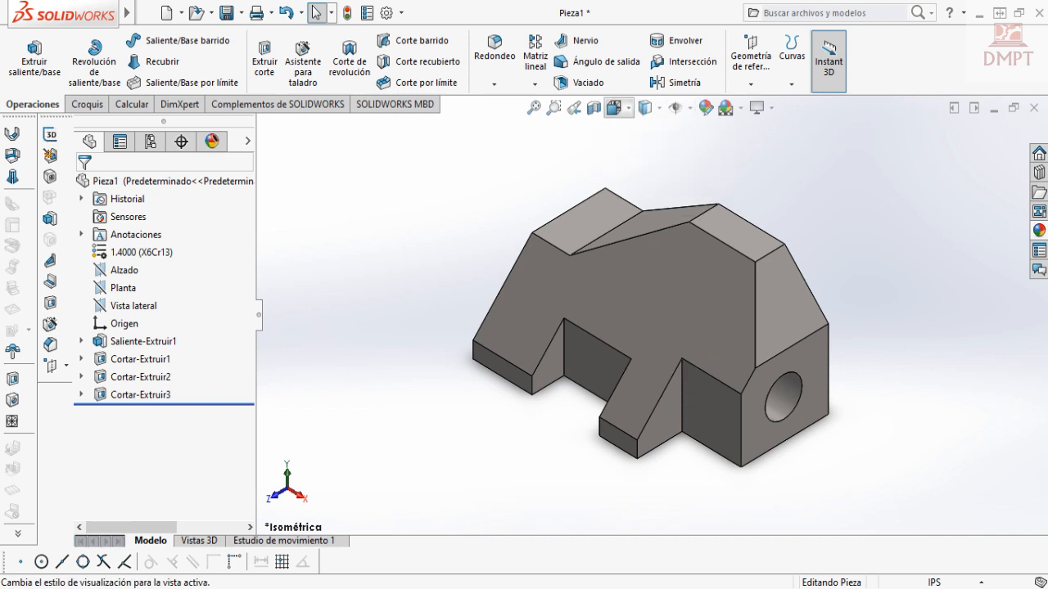
left_click(645, 147)
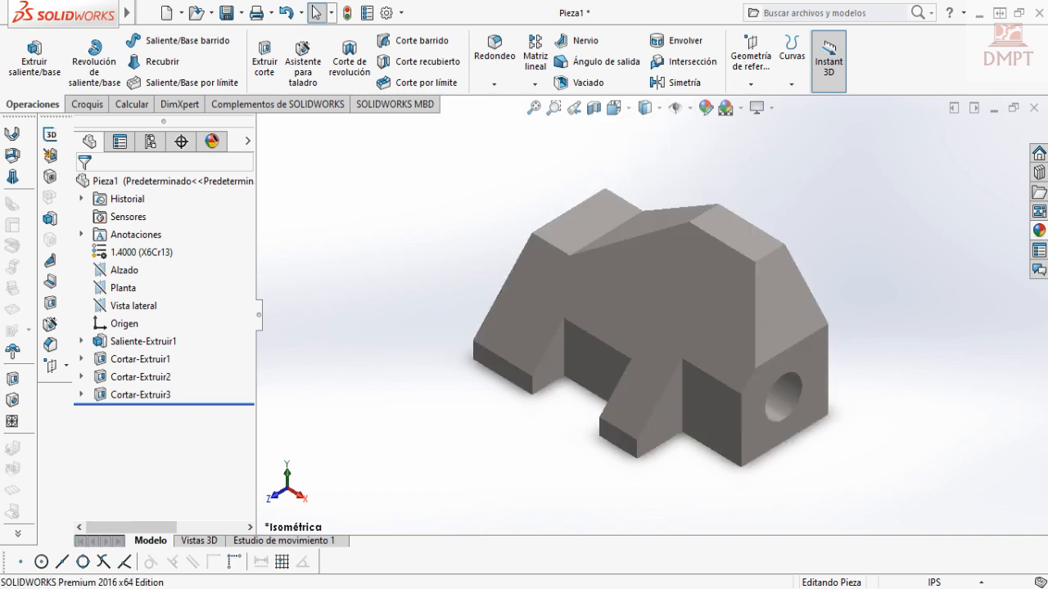
left_click(646, 108)
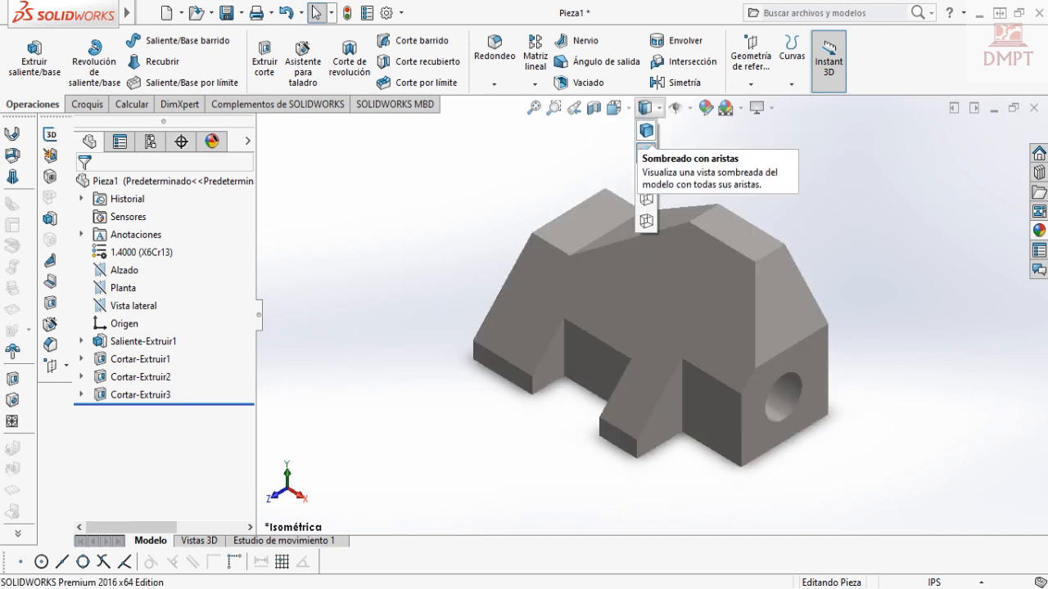
left_click(646, 151)
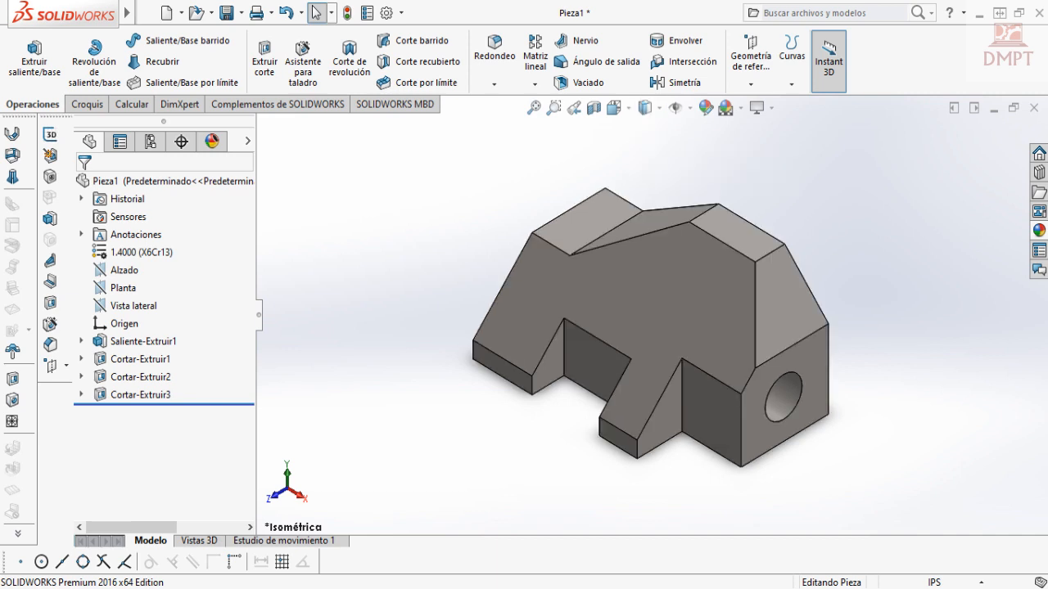